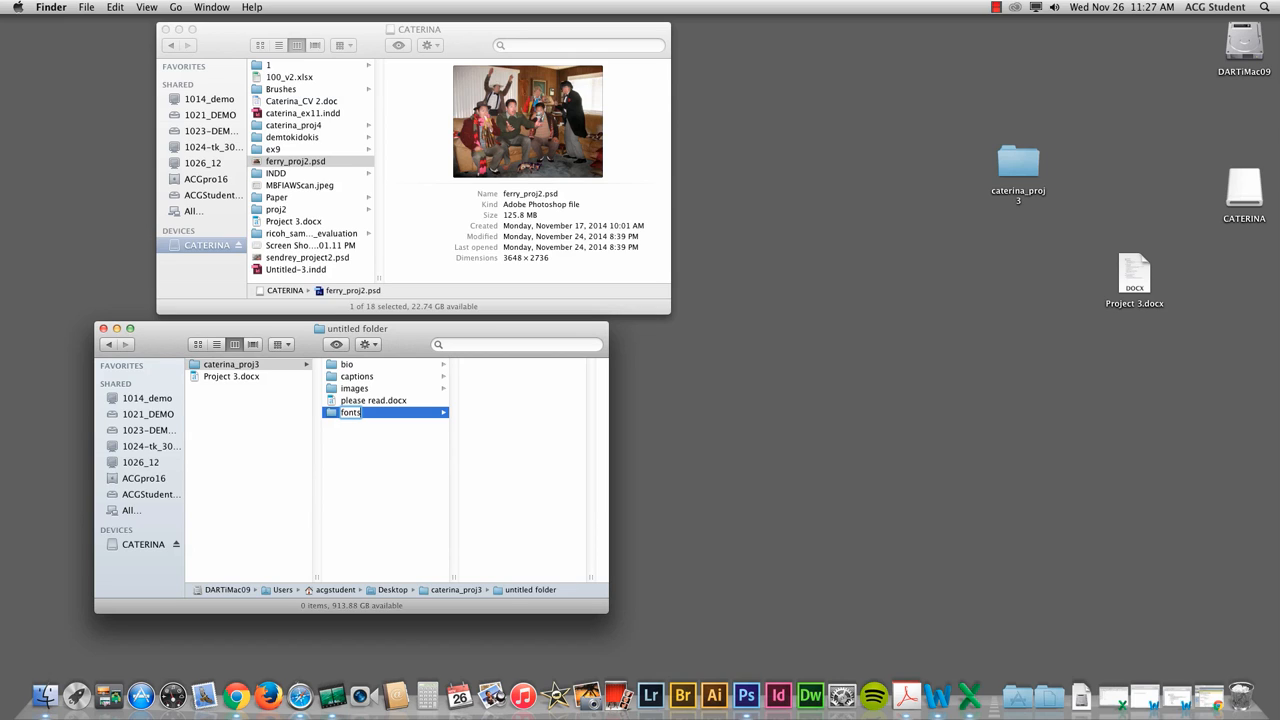
- Finish naming the new fonts folder and open Cabral_ex9.ai from the images folder in Illustrator, ignoring the missing linked file
left_click(378, 456)
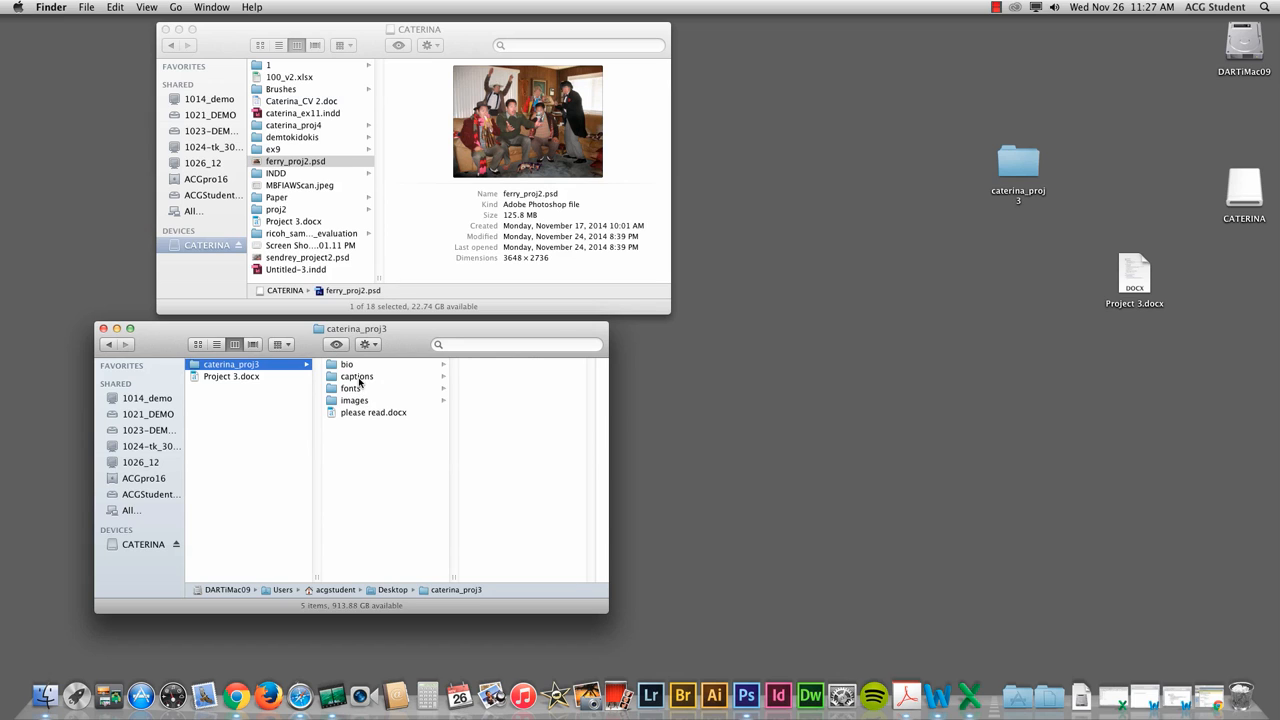
left_click(360, 401)
left_click(494, 366)
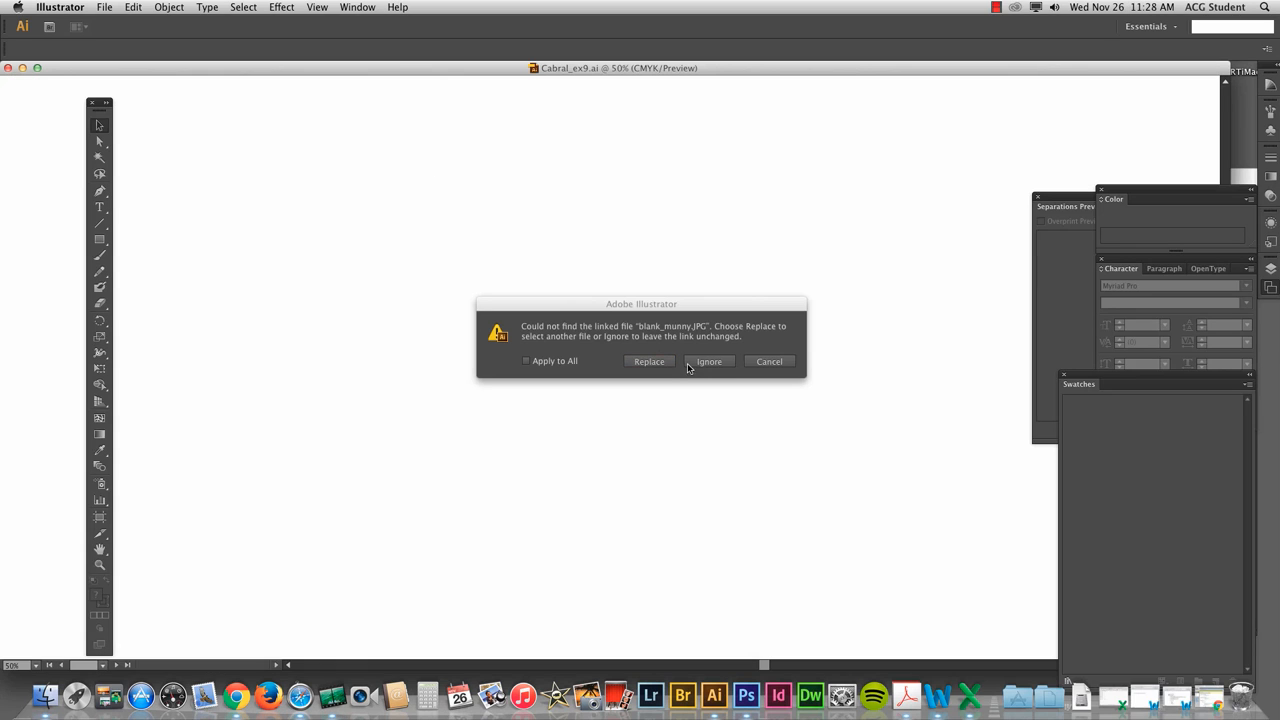
left_click(712, 363)
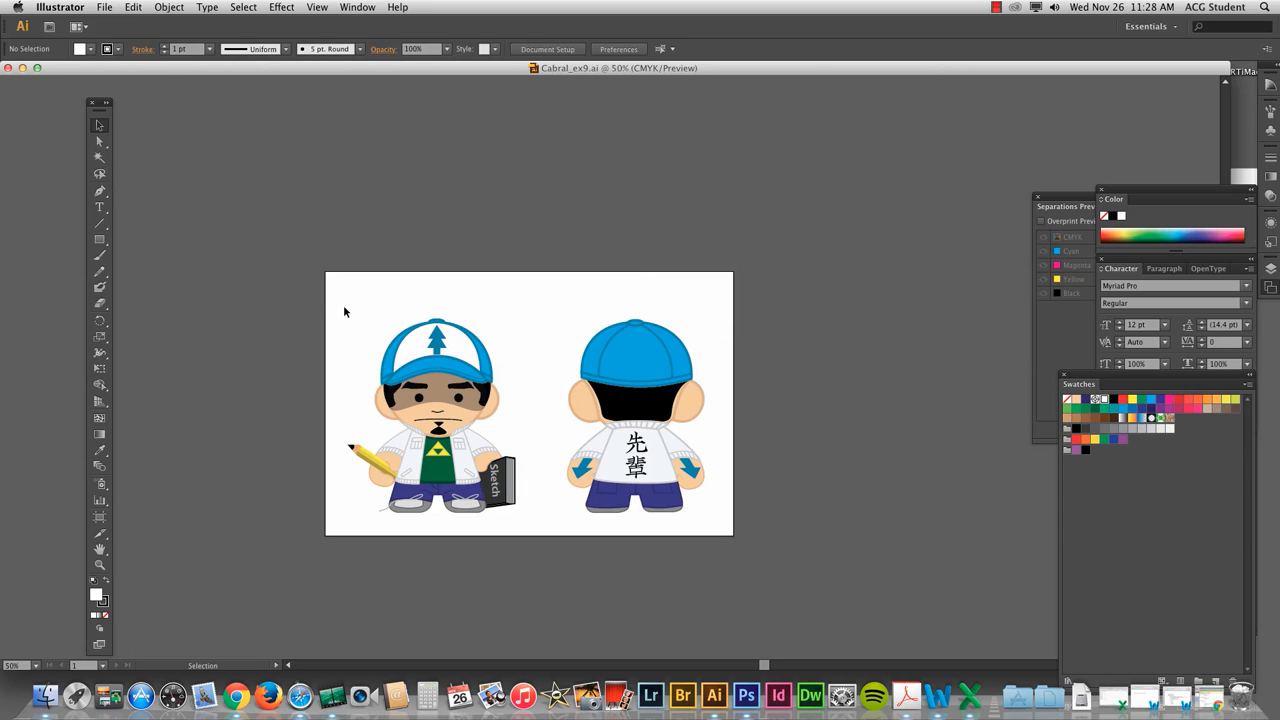
- Select both figures on the artboard, enlarge them together and reposition them nearer the artboard's upper edge
left_click_drag(345, 303, 720, 524)
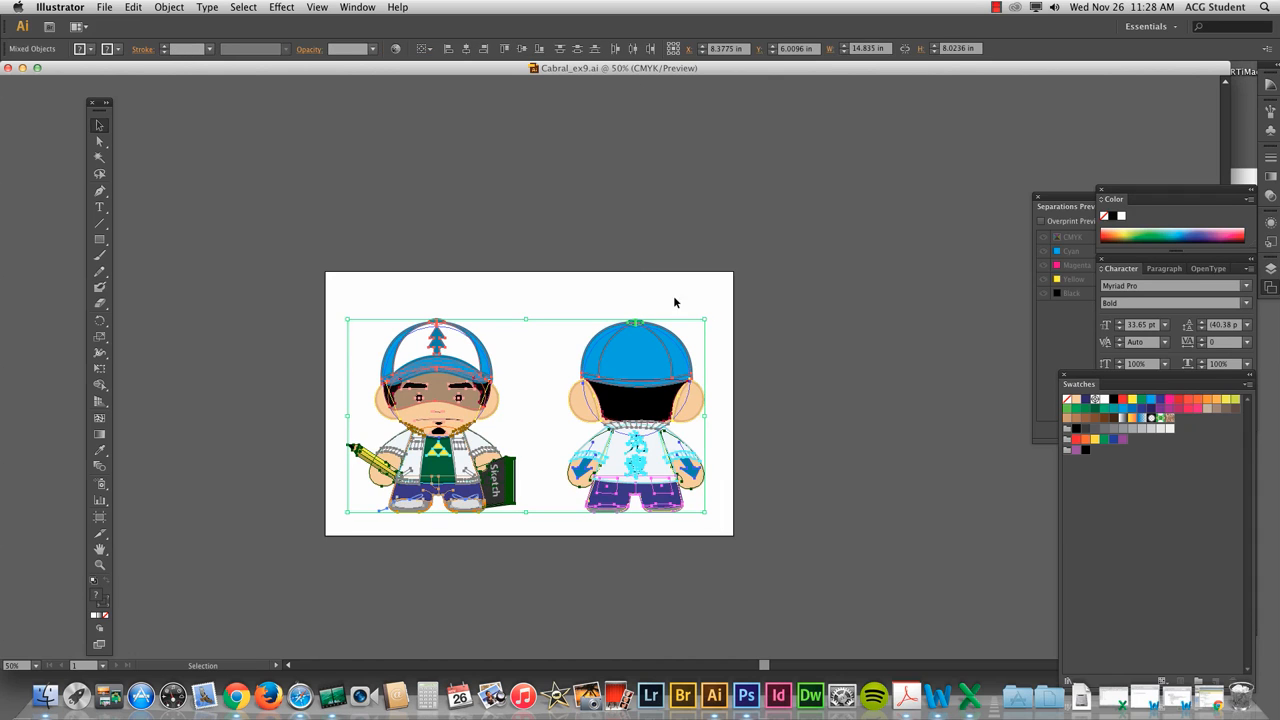
left_click_drag(706, 320, 736, 301)
left_click_drag(654, 359, 612, 333)
left_click_drag(719, 285, 716, 289)
left_click_drag(654, 319, 668, 319)
left_click_drag(554, 278, 718, 474)
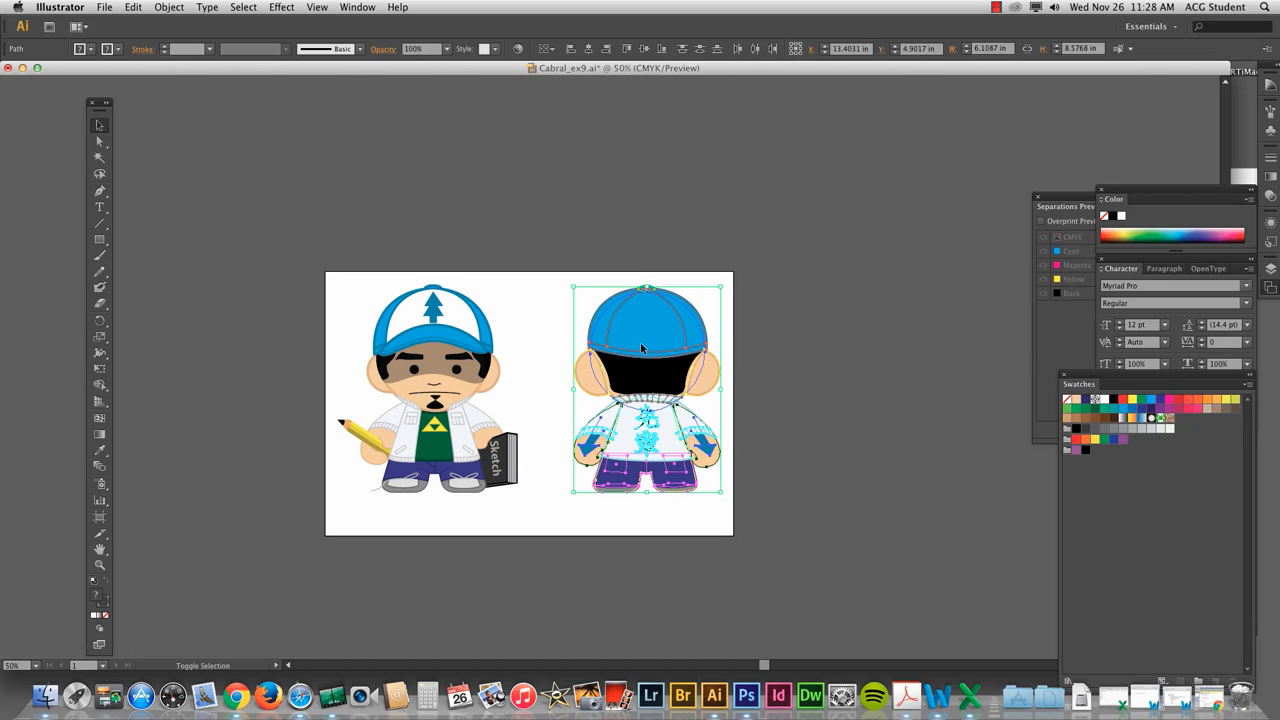
left_click_drag(636, 349, 627, 353)
key("super+z")
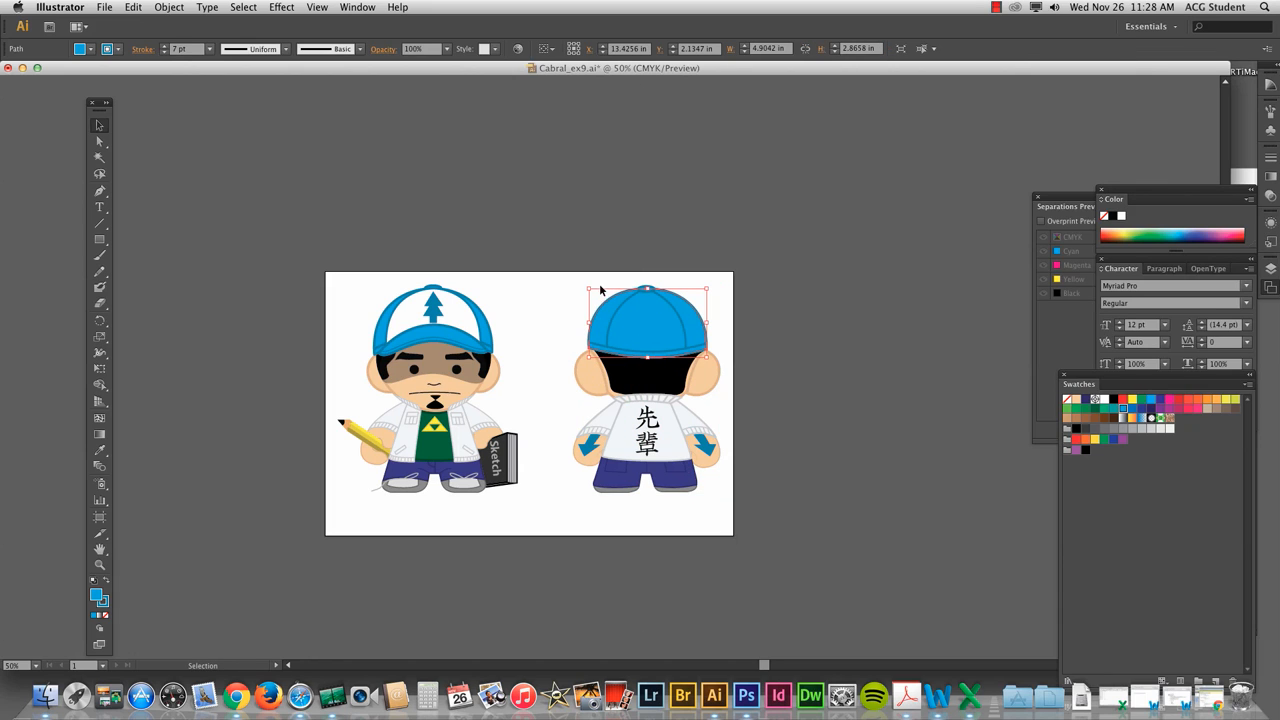
left_click_drag(600, 288, 718, 530)
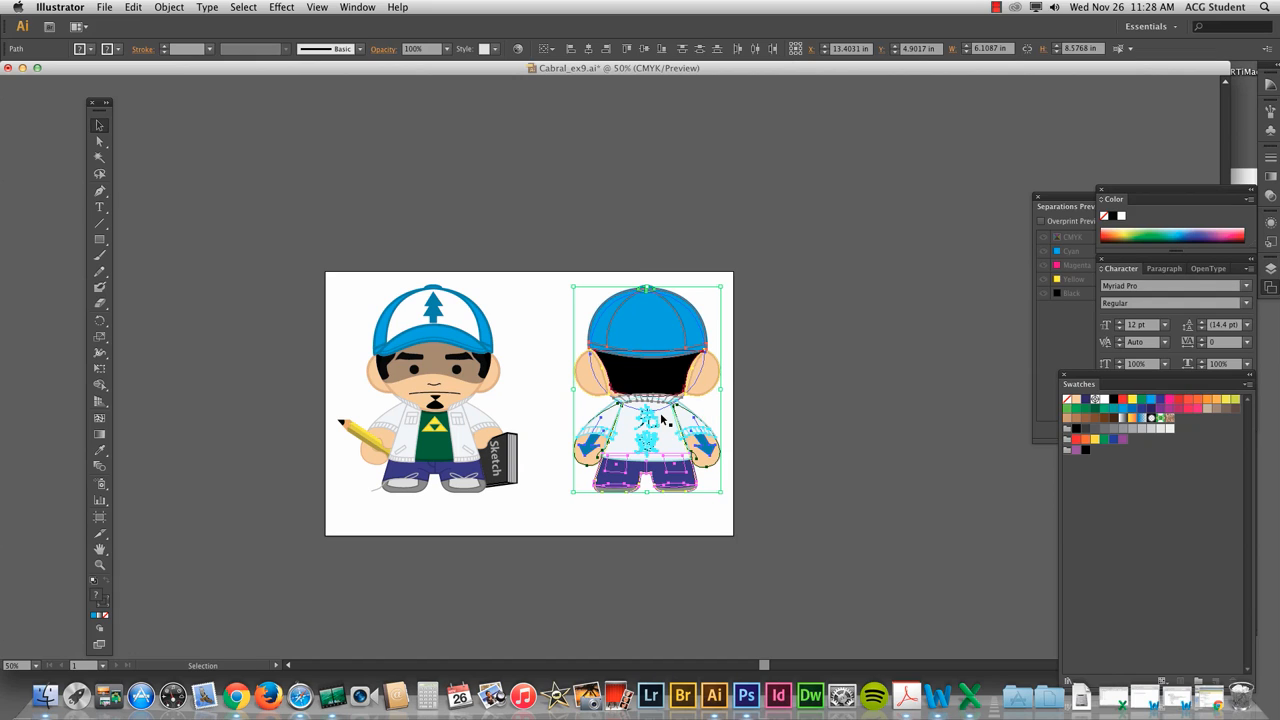
left_click_drag(667, 406, 667, 407)
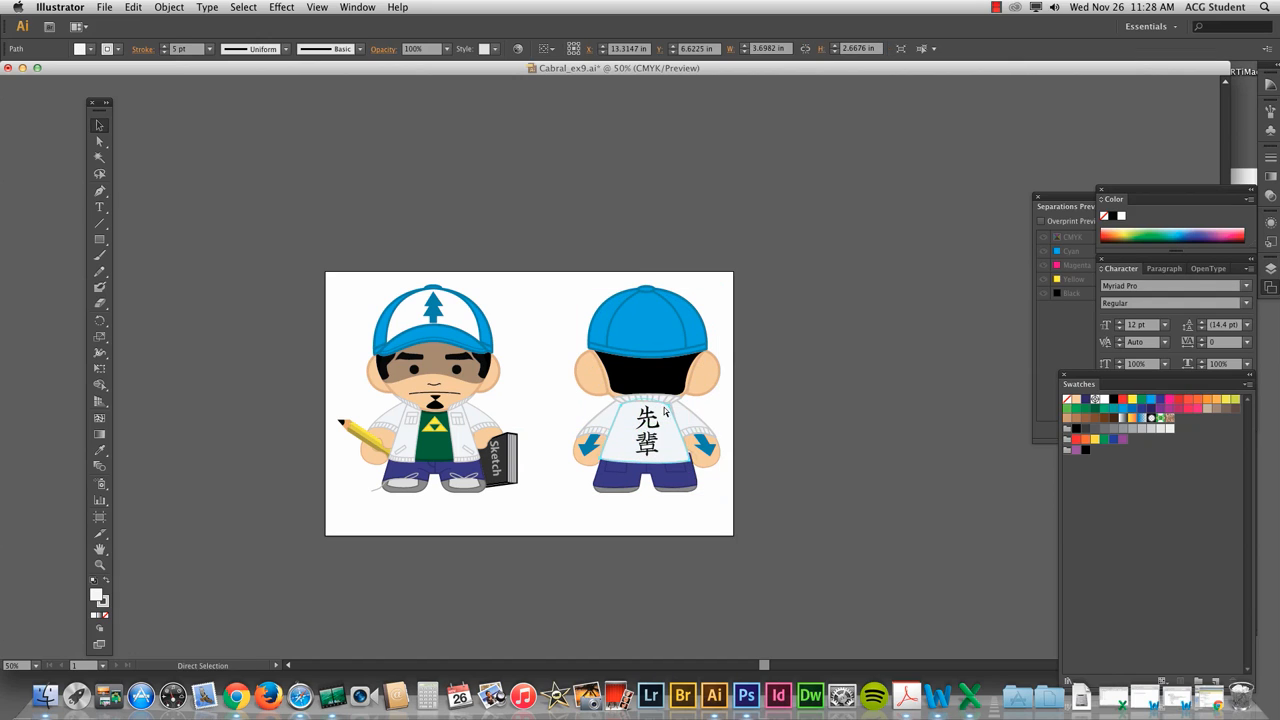
- Group all parts of the back-view figure and move it closer to the front-view figure
left_click_drag(557, 277, 744, 528)
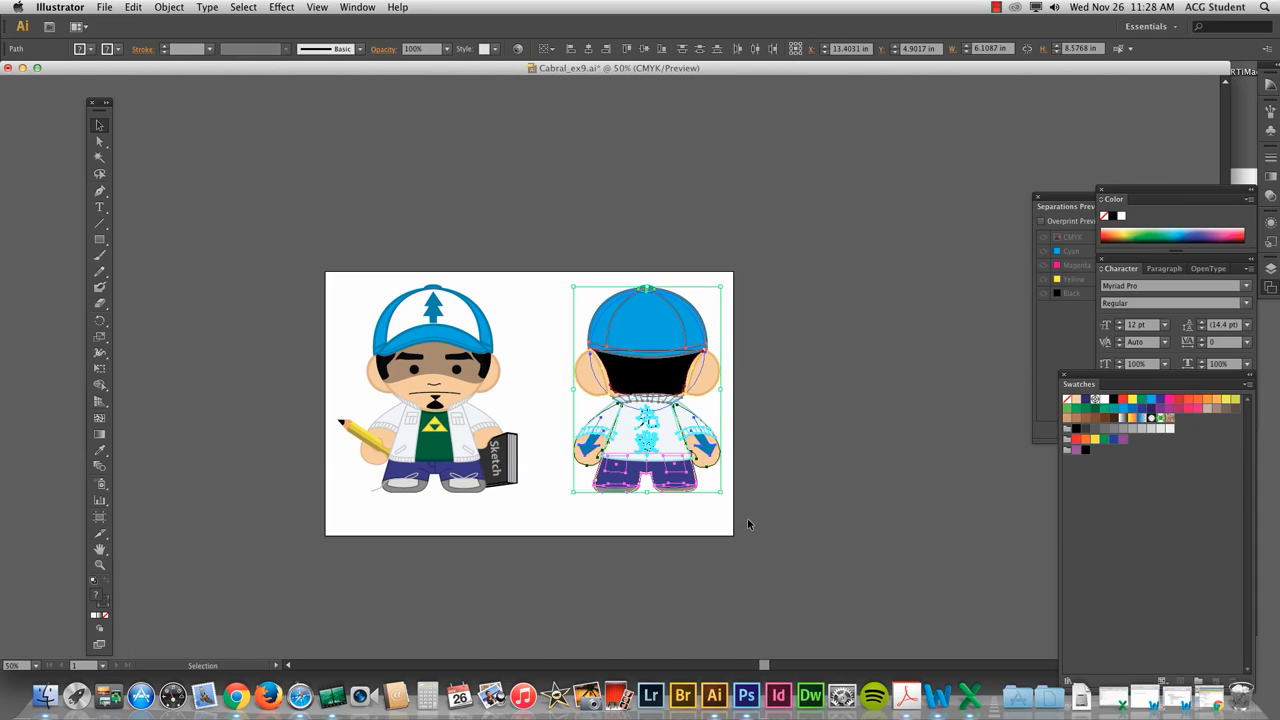
key("super+g")
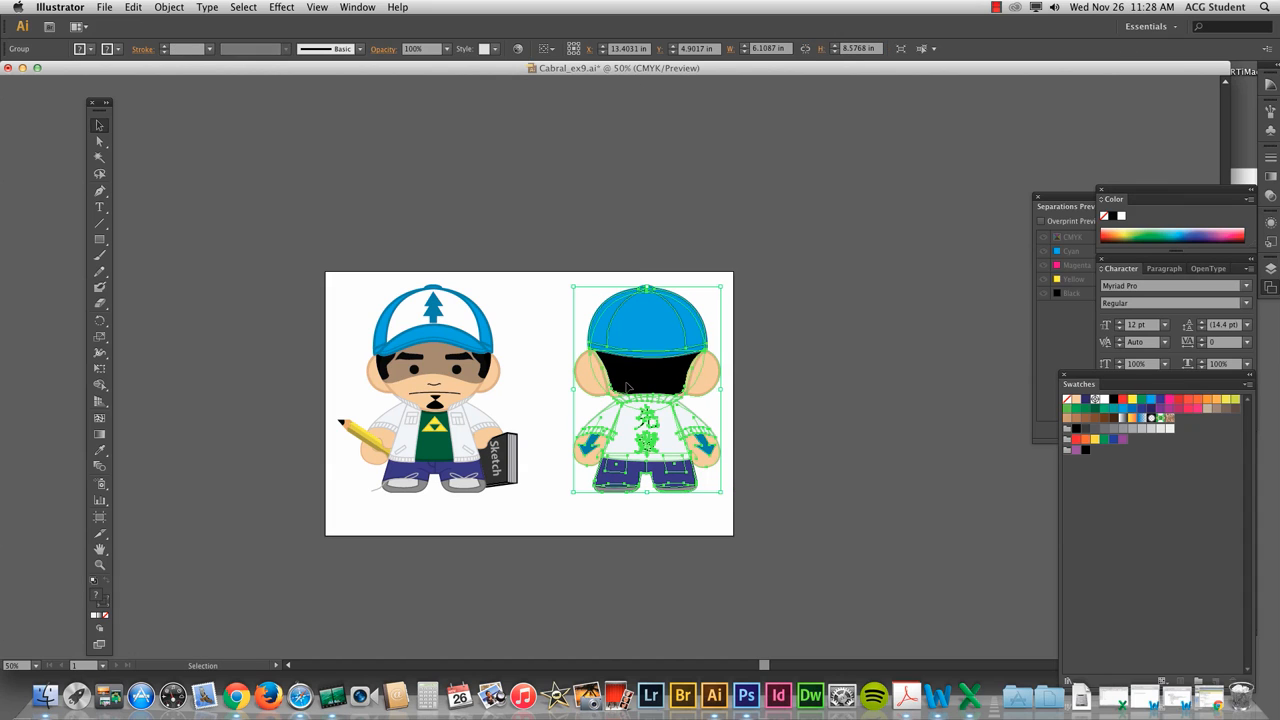
left_click_drag(631, 383, 604, 387)
left_click(711, 388)
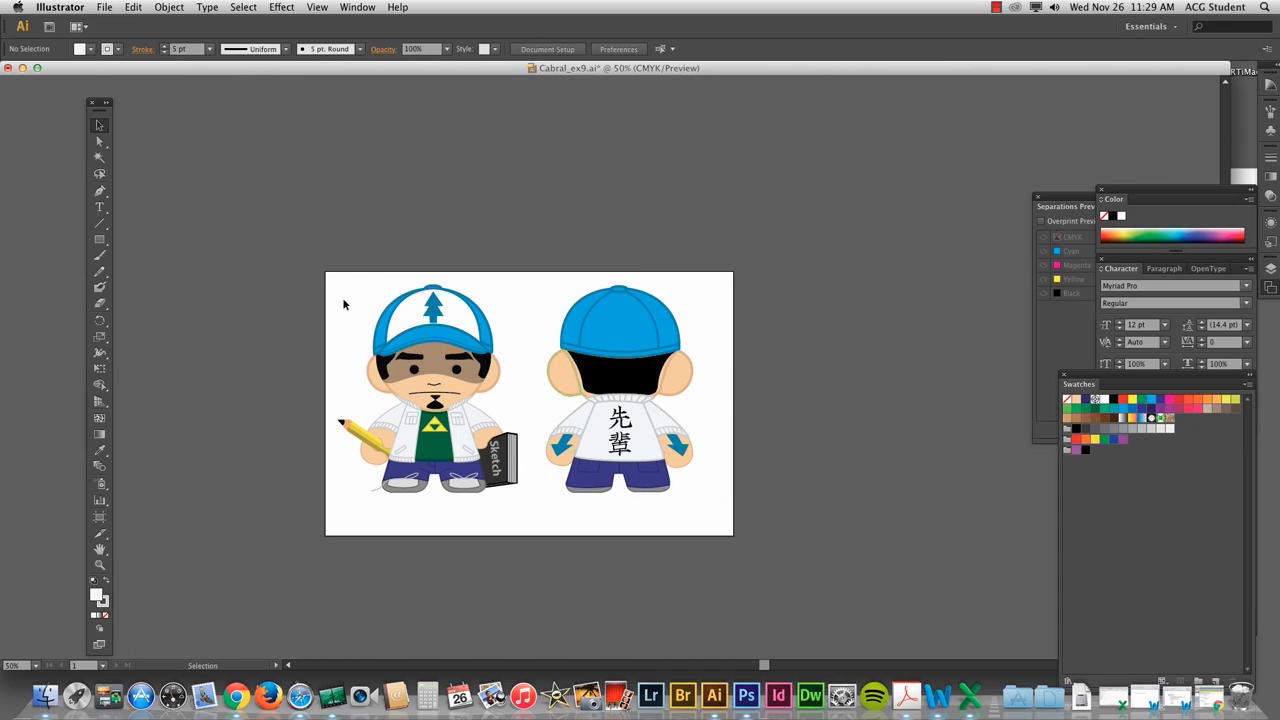
- Group all parts of the front-view figure and enlarge both figures together to fill the artboard's width
left_click_drag(325, 283, 517, 511)
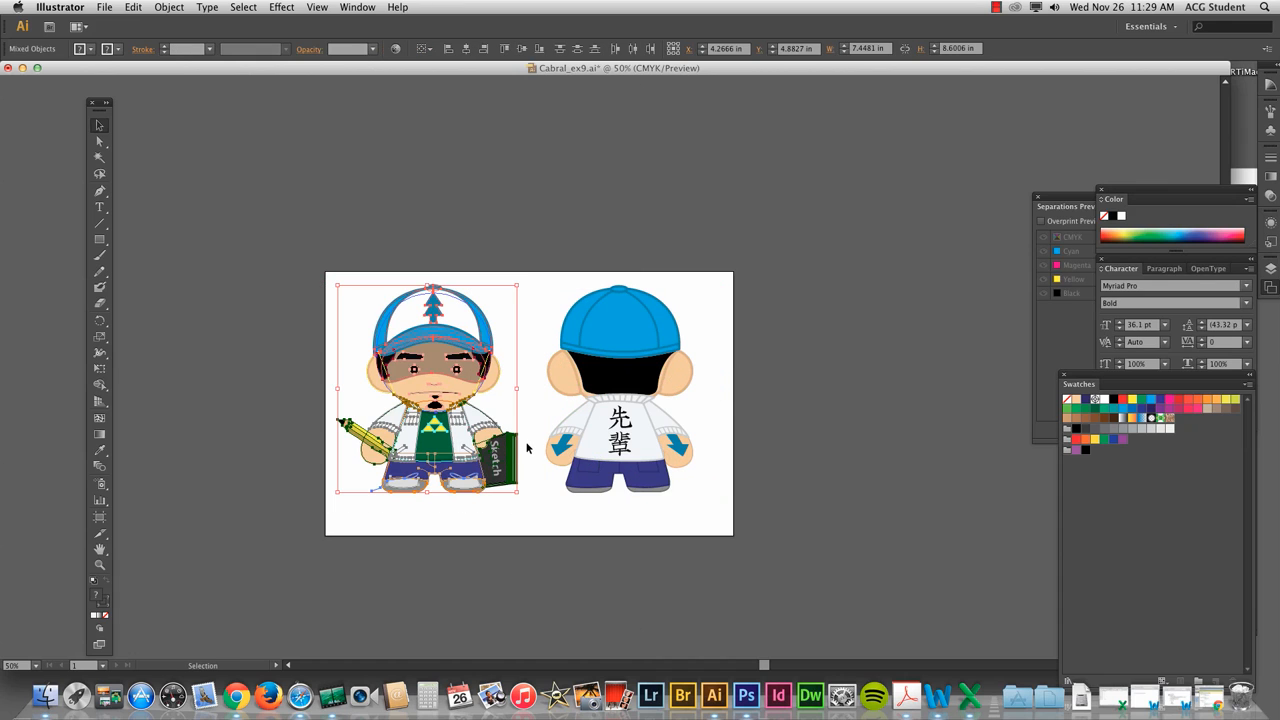
key("super+g")
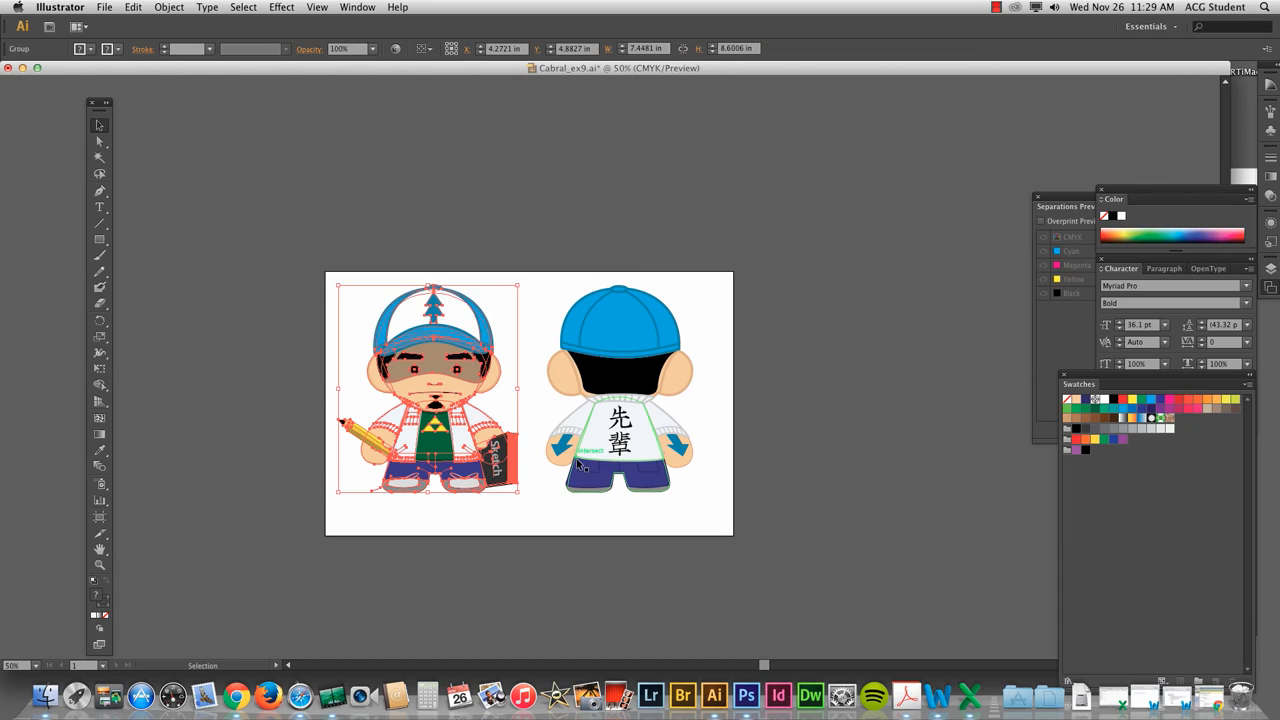
left_click_drag(454, 424, 455, 424)
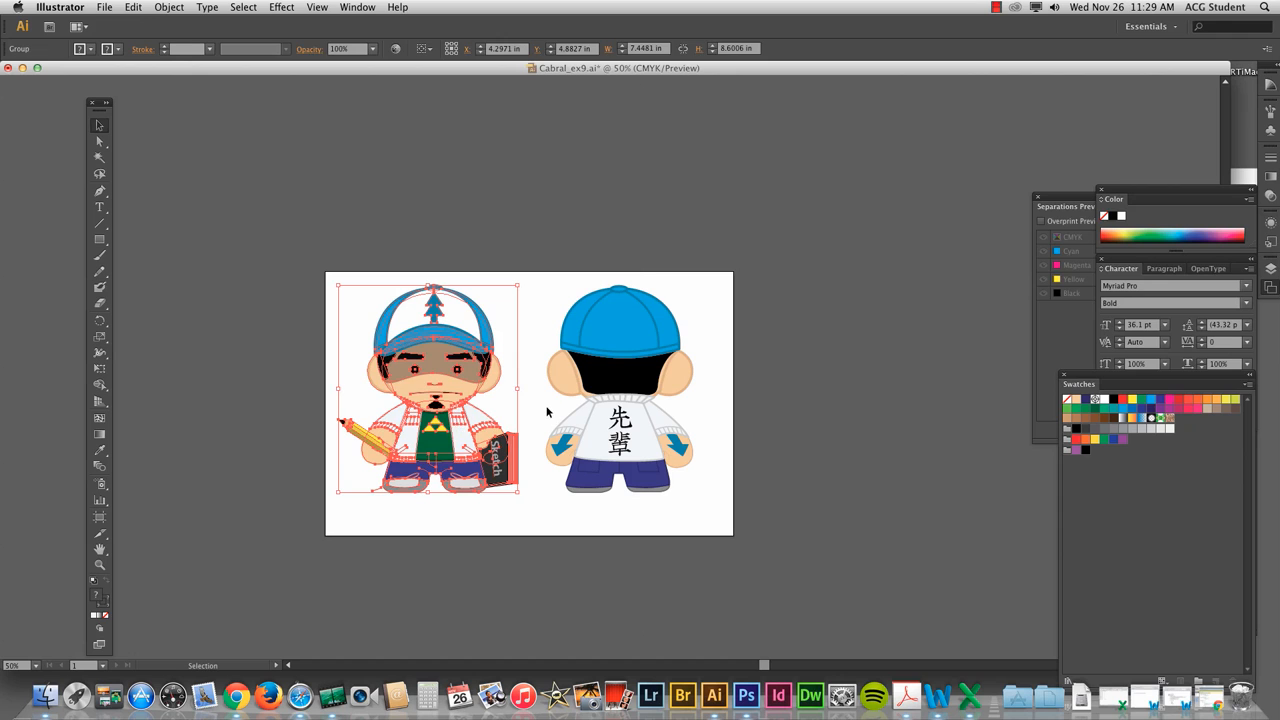
left_click_drag(348, 276, 716, 512)
left_click(790, 504)
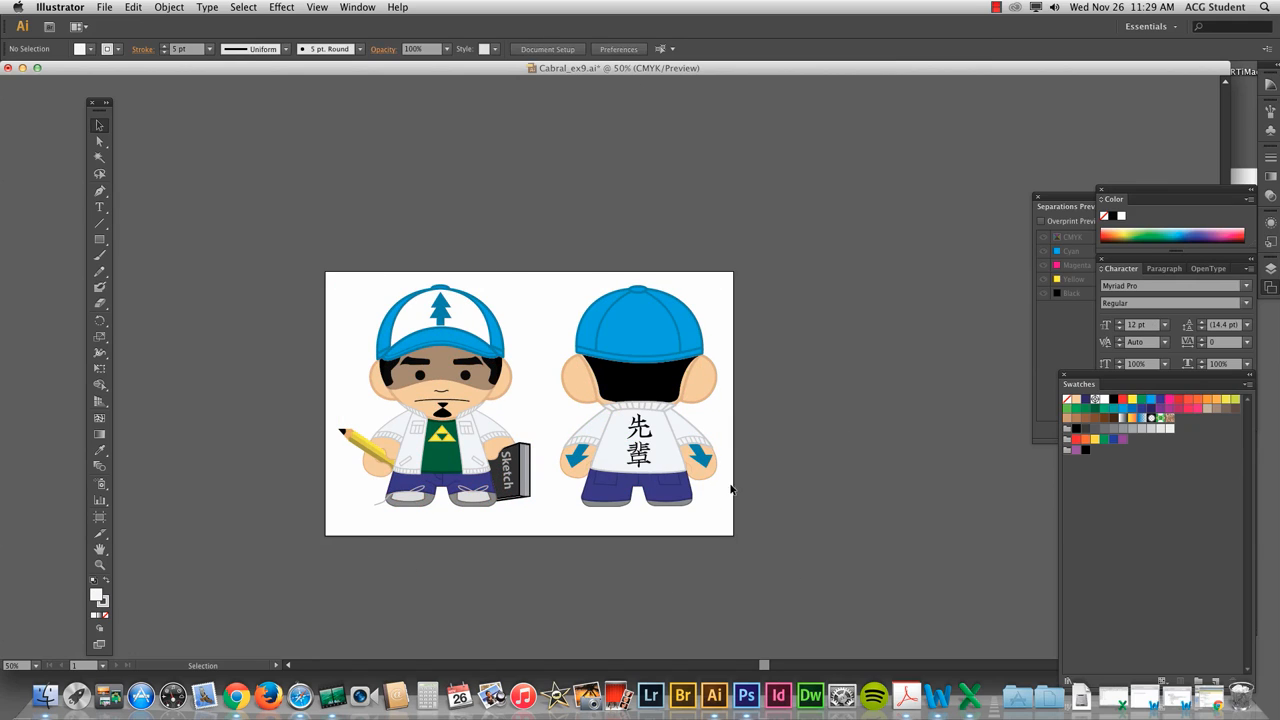
- Export the artwork to the images folder as the JPEG file Cabral_ex9.jpg, bringing up the JPEG options
left_click(104, 6)
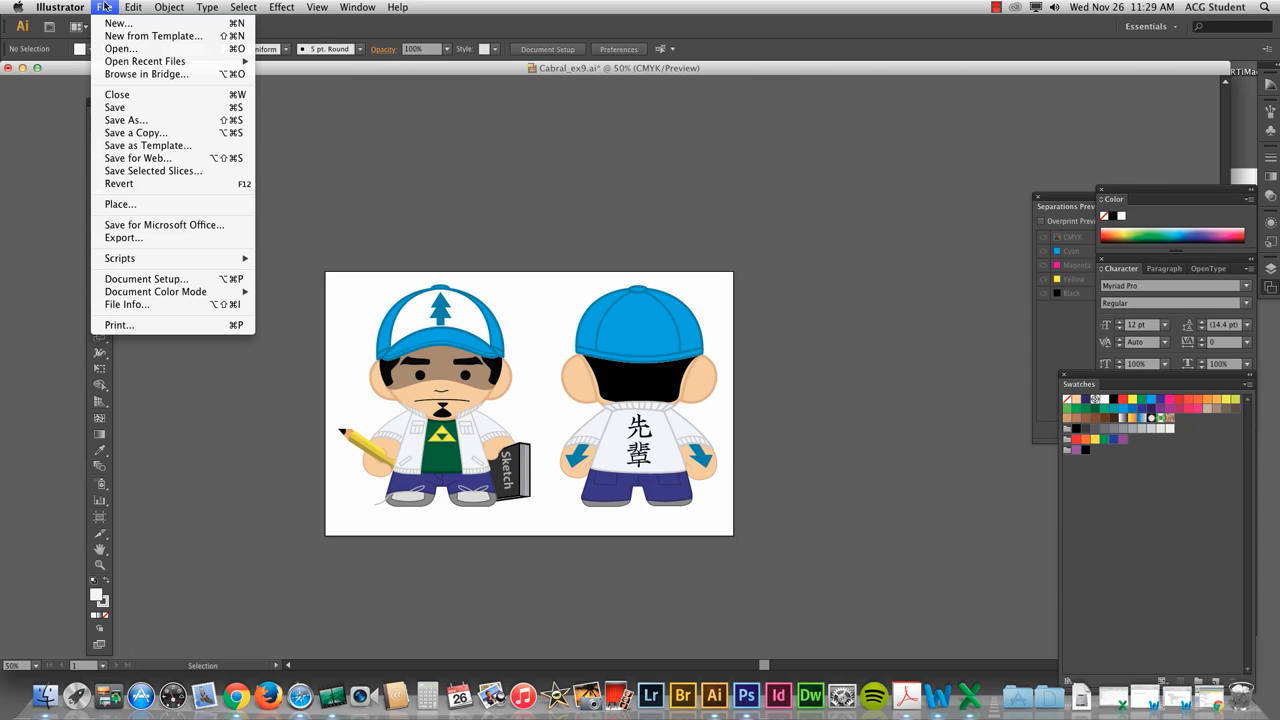
left_click(121, 241)
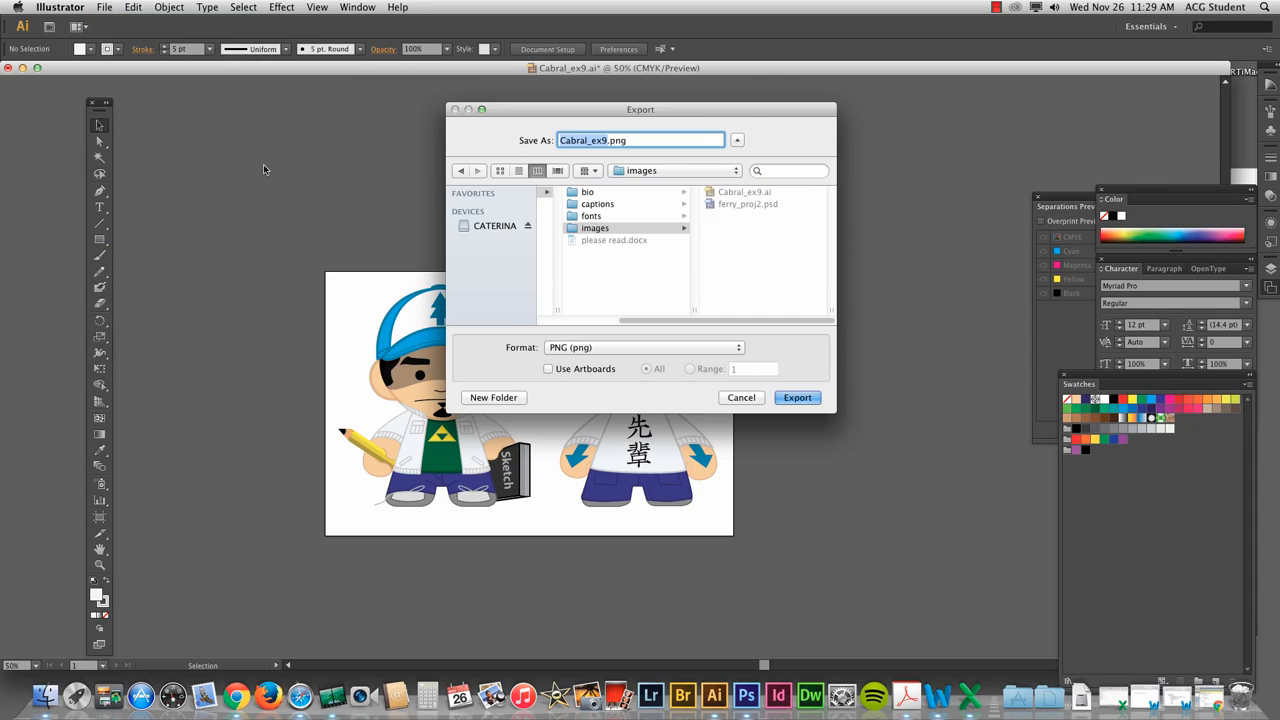
left_click(564, 349)
left_click(556, 421)
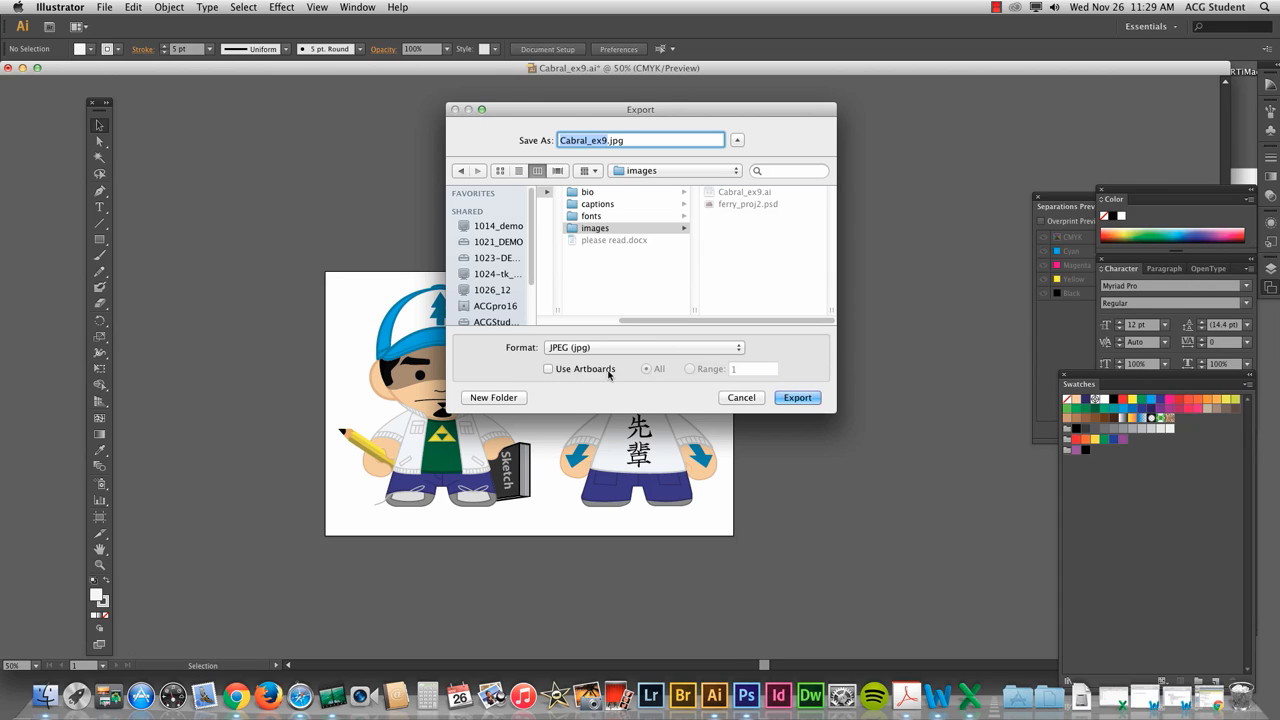
left_click(795, 397)
left_click_drag(551, 224, 414, 41)
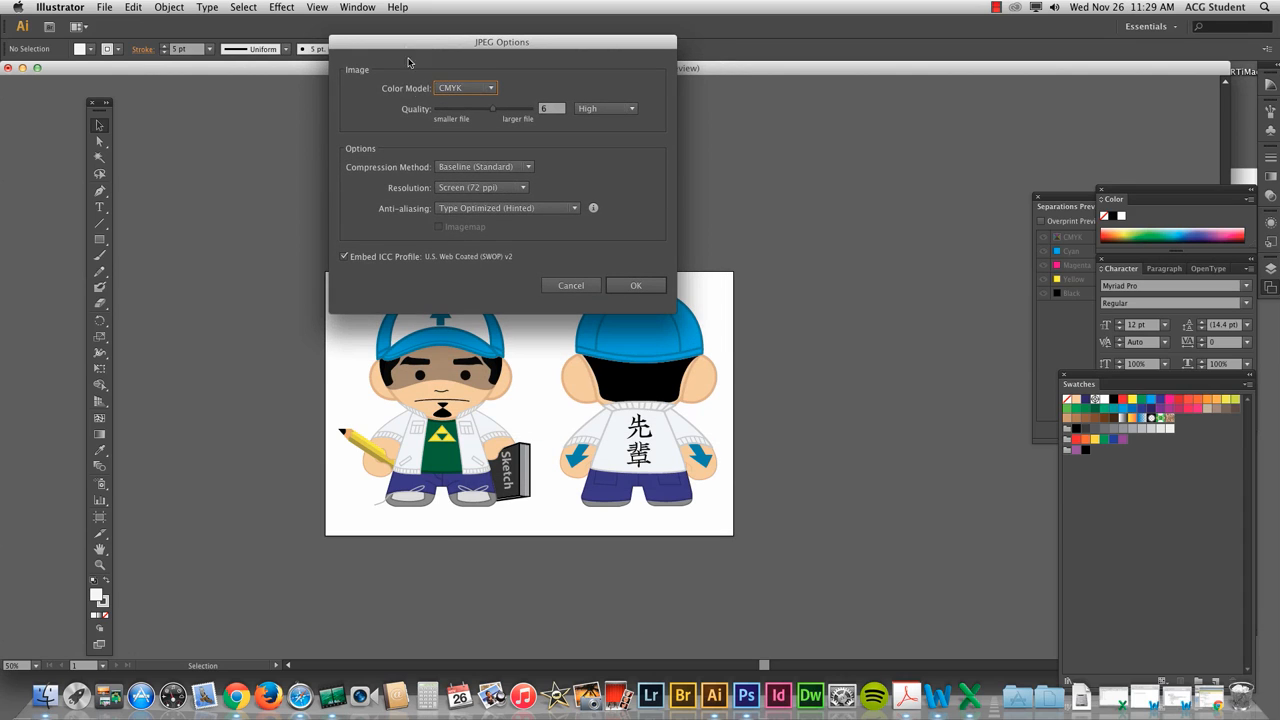
left_click(492, 89)
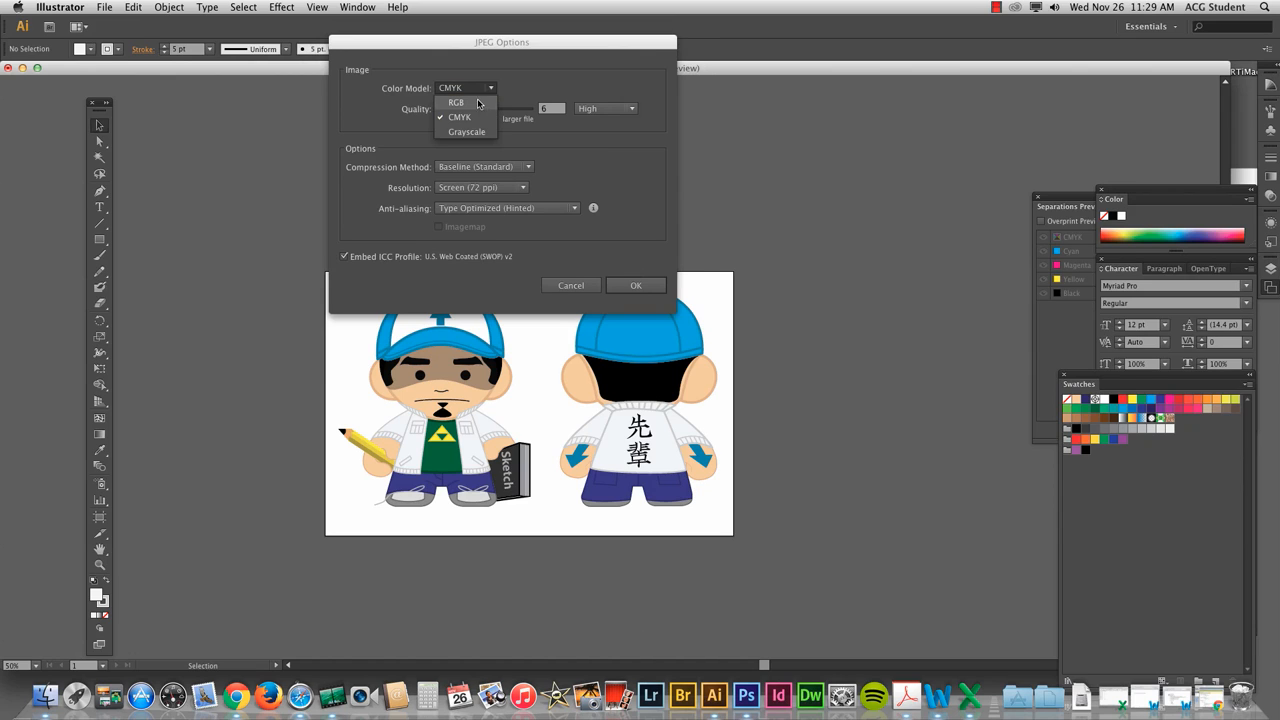
left_click(478, 103)
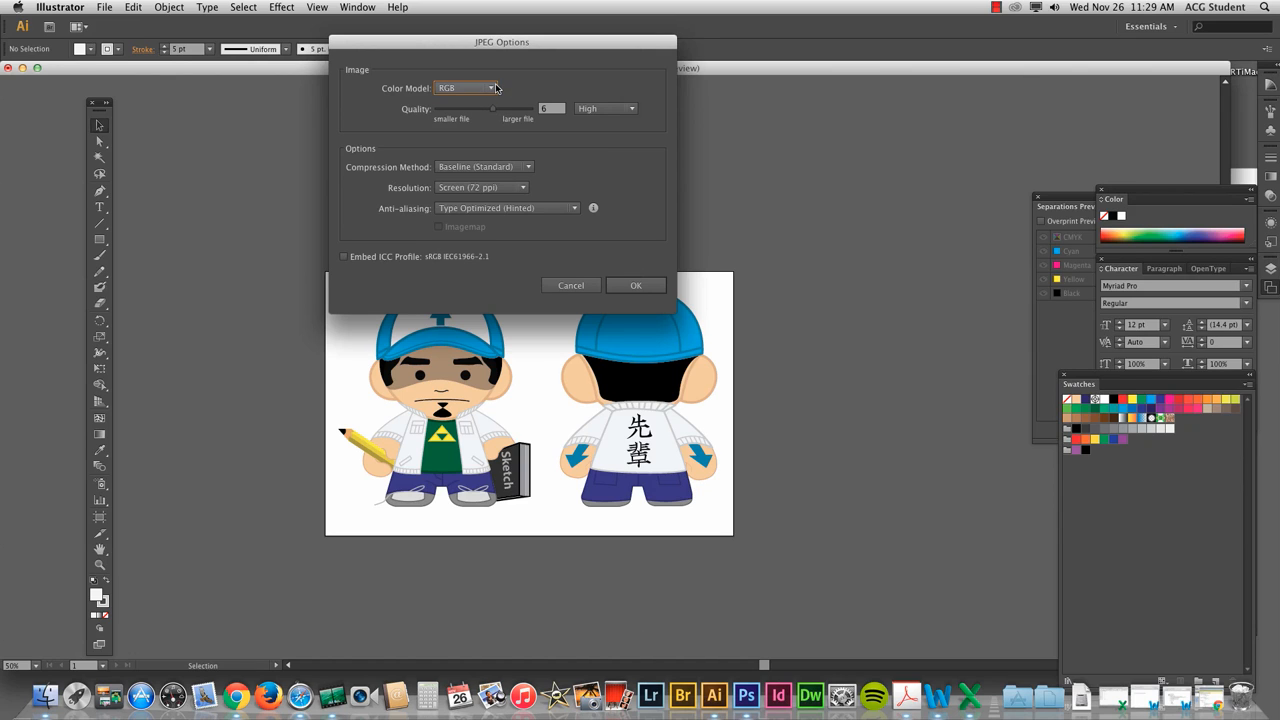
left_click(493, 88)
left_click(482, 103)
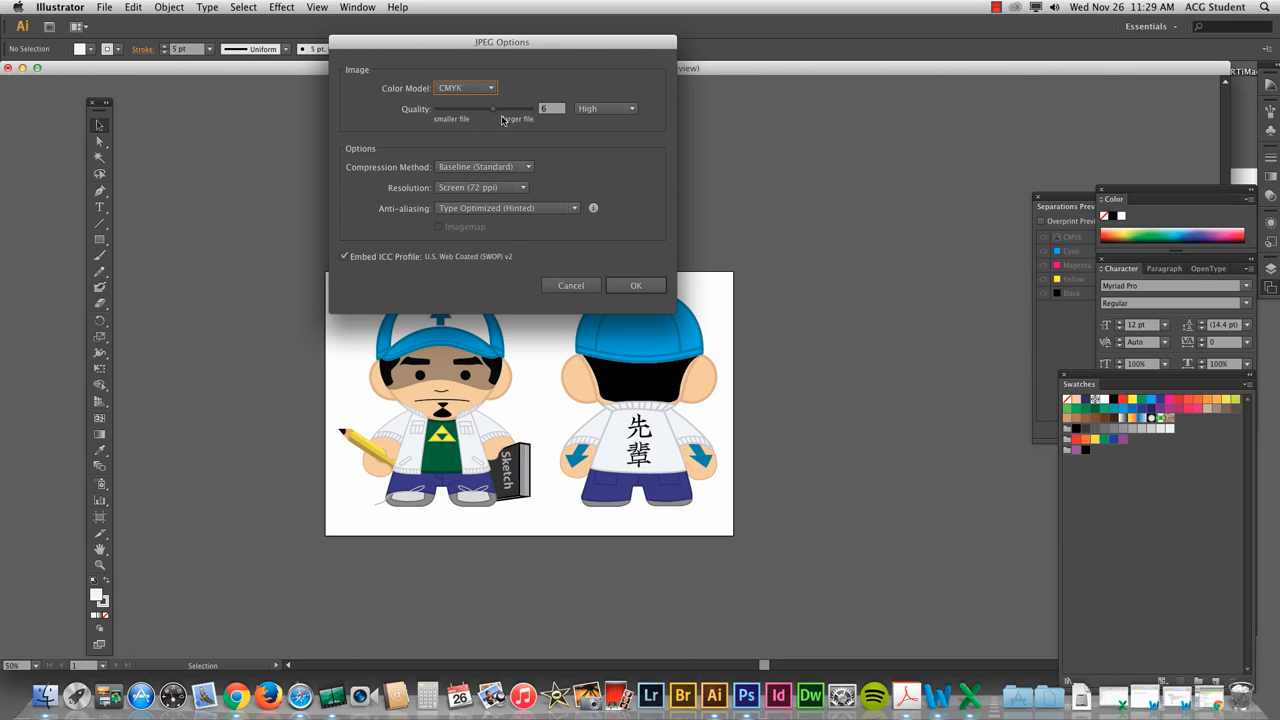
- Set the JPEG quality to 10 (Maximum) and the resolution to High (300 ppi), and complete the export
left_click_drag(492, 108, 542, 116)
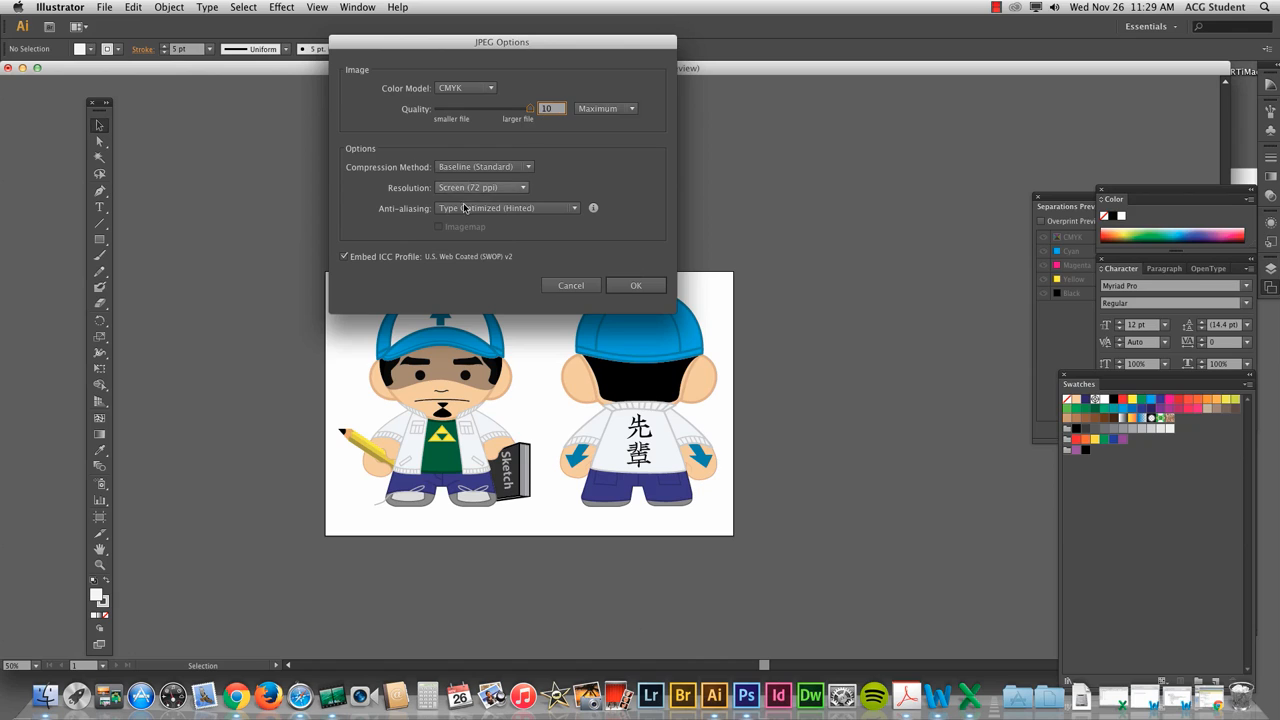
left_click(522, 188)
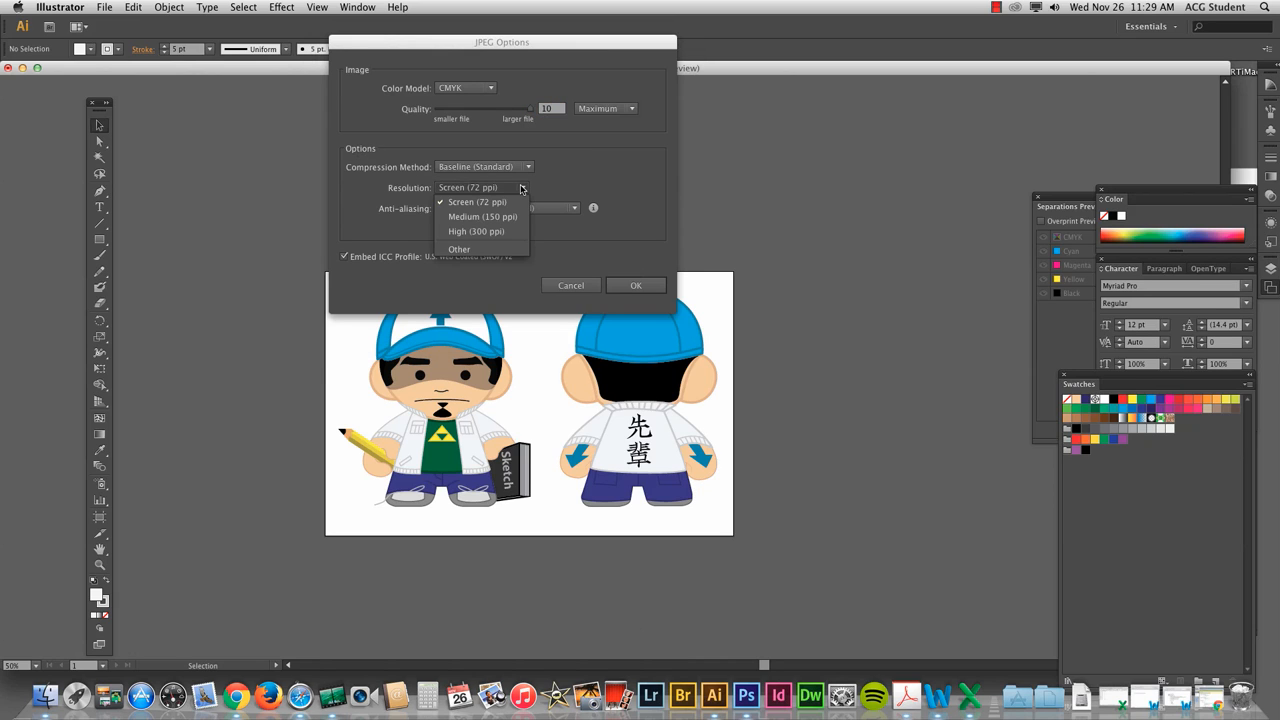
left_click(503, 233)
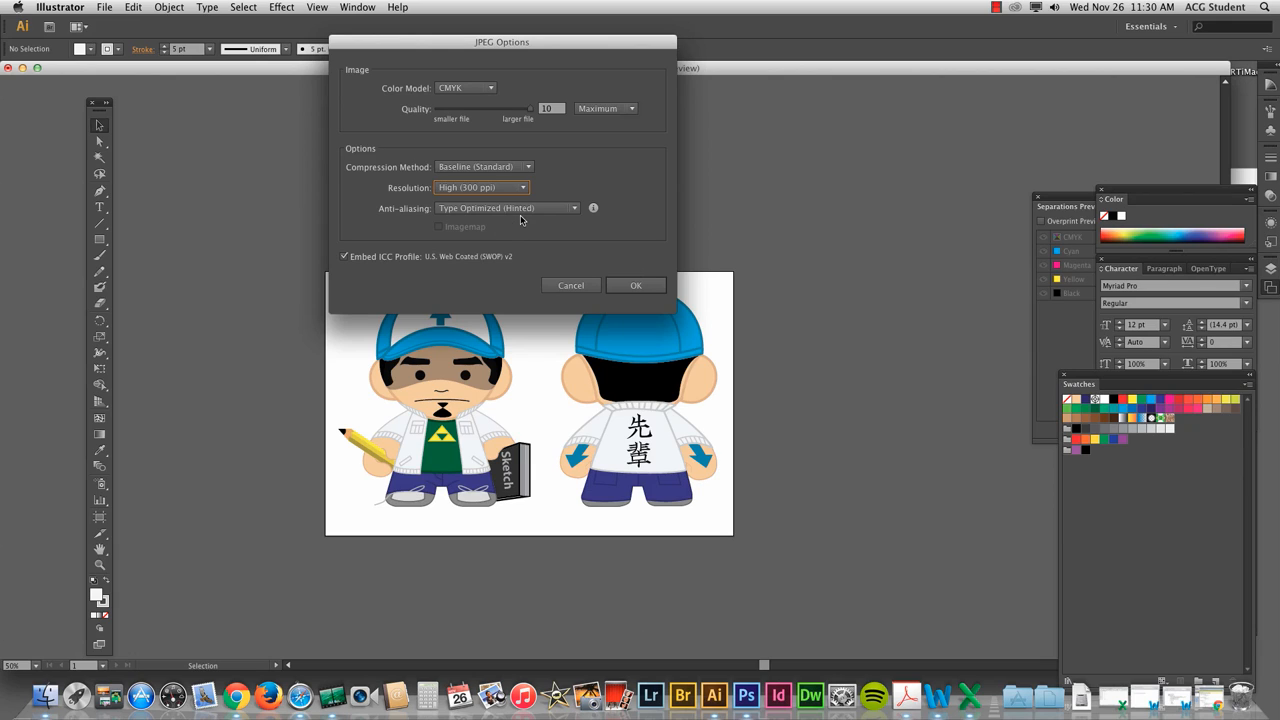
left_click(636, 285)
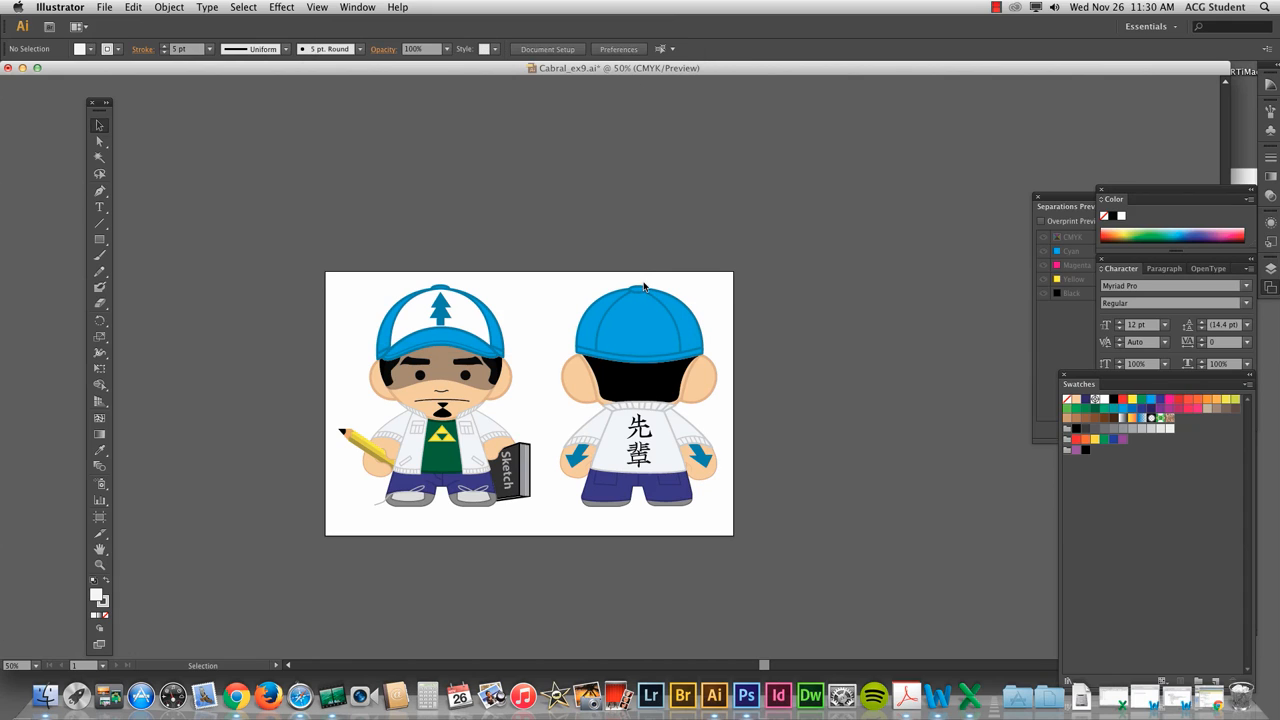
- Close Cabral_ex9.ai and switch to Finder, moving the images folder window up to overlap the CATERINA window
left_click(8, 68)
left_click(777, 374)
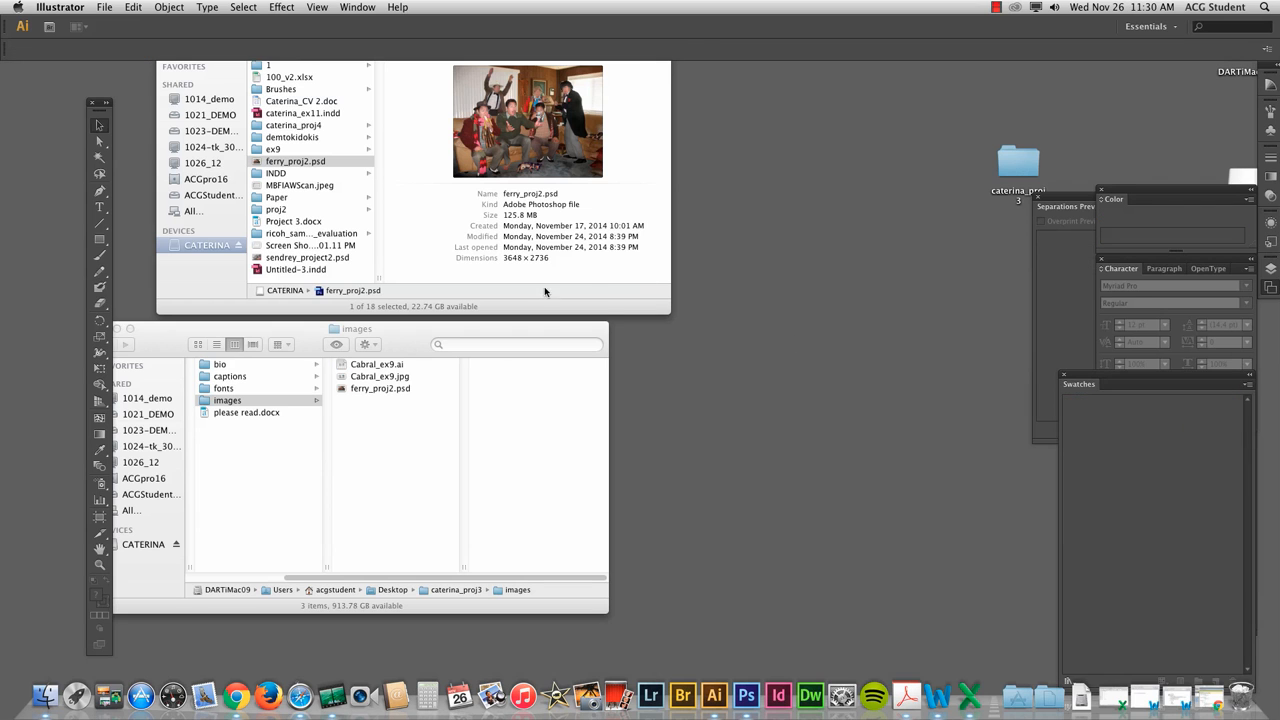
left_click(388, 408)
left_click_drag(420, 328, 570, 124)
- Create a folder named originals inside images and move Cabral_ex9.ai and ferry_proj2.psd into it
right_click(516, 275)
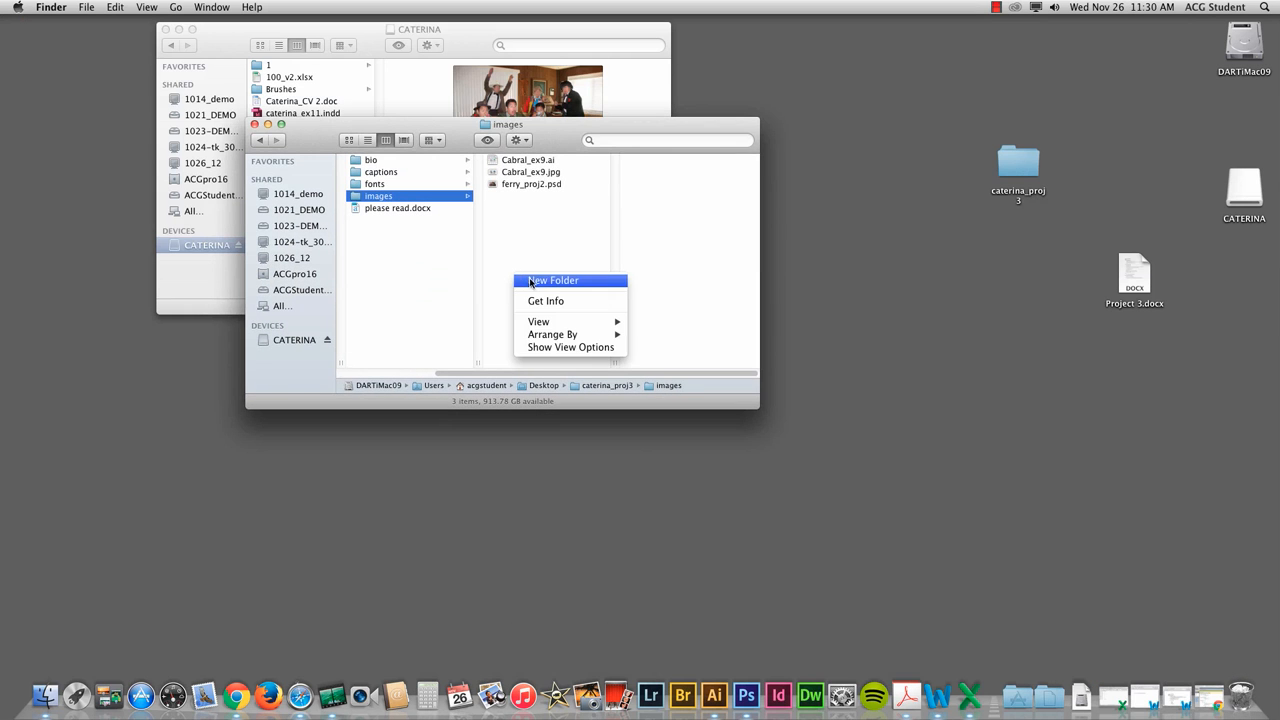
left_click(530, 281)
type("or")
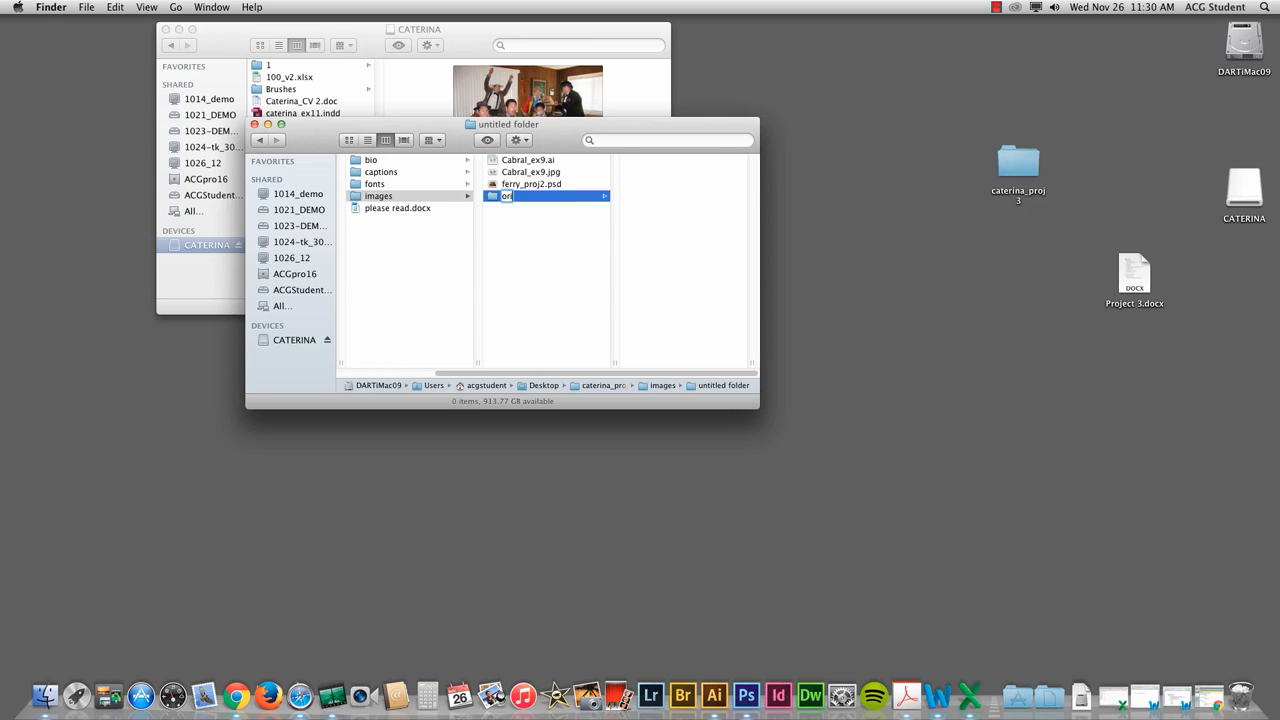
type("iginals")
left_click(550, 260)
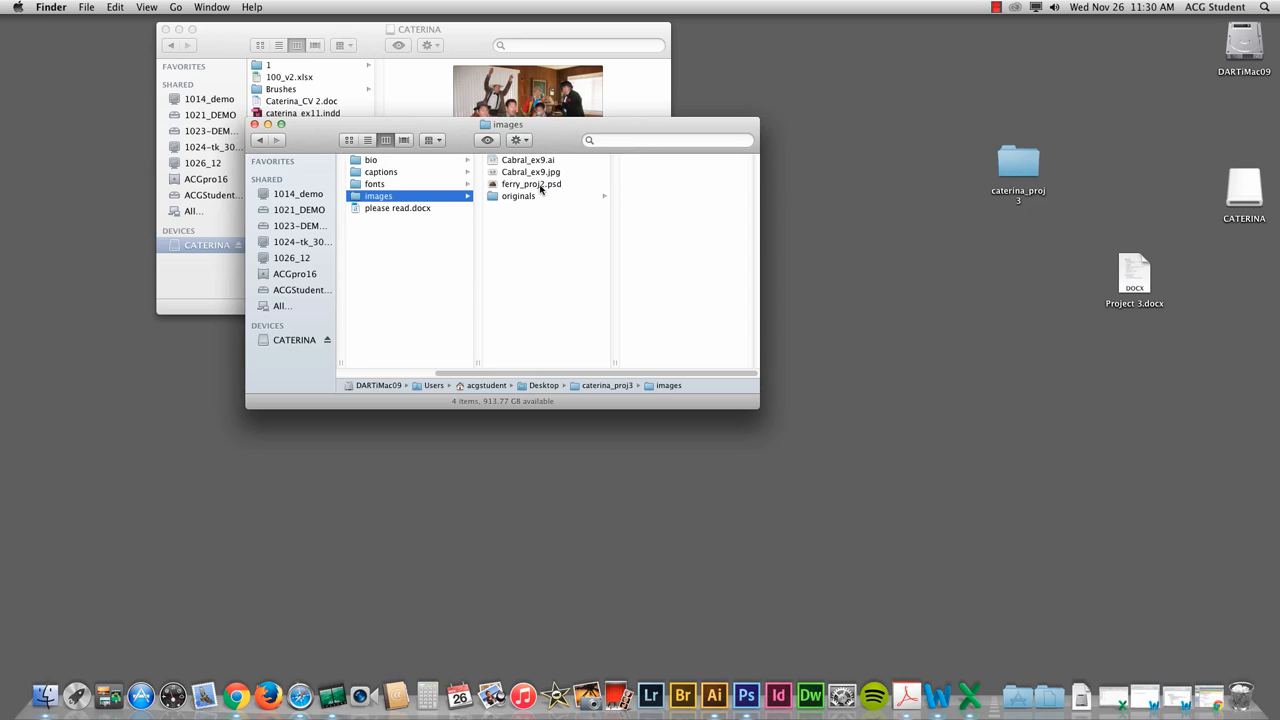
mouse_move(537, 186)
left_mouse_down()
mouse_move(522, 197)
mouse_move(525, 184)
left_mouse_up()
- Preview the exported Cabral_ex9.jpg at large size to check the image, and close the preview
left_click(532, 161)
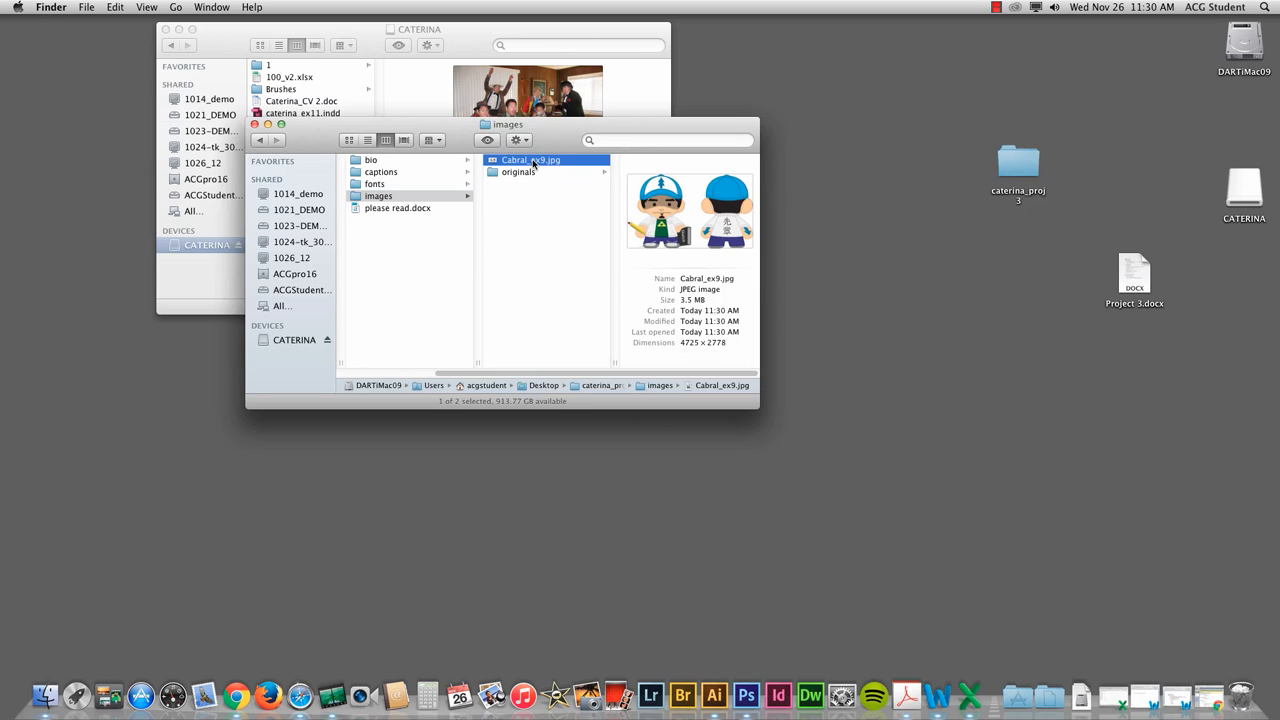
key("space")
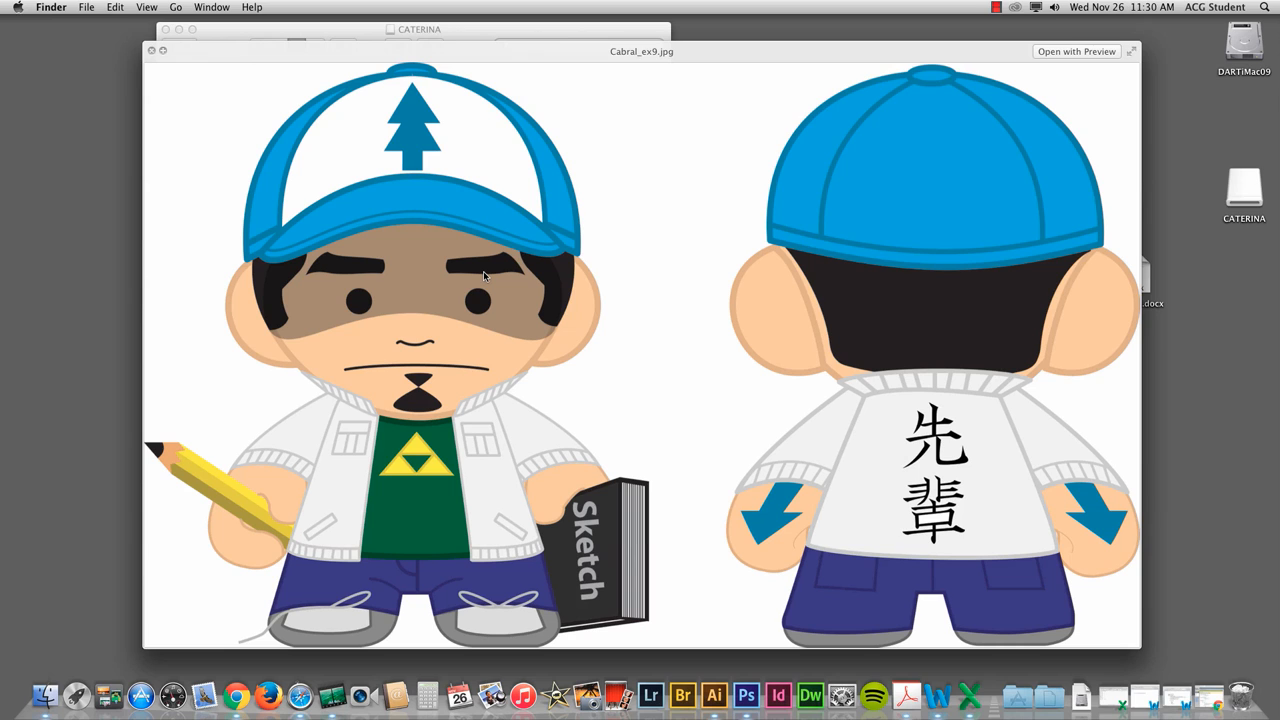
key("space")
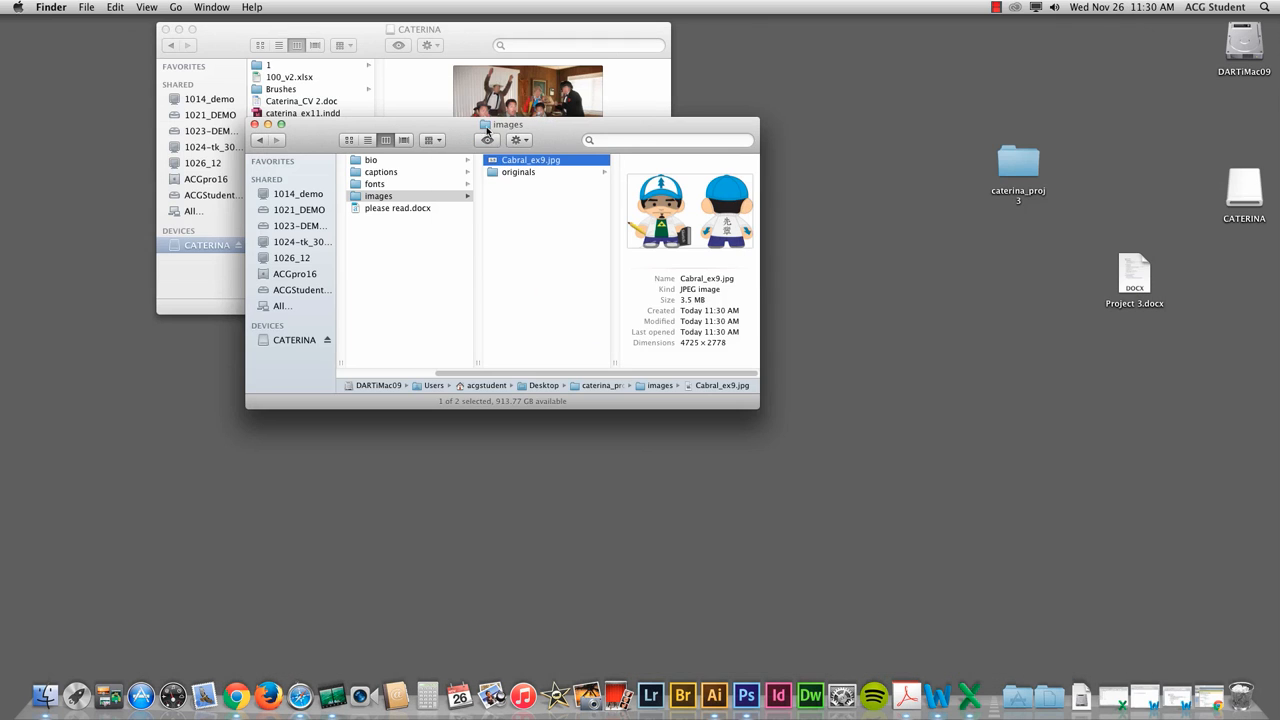
- Open Cabral_ex9.jpg in Photoshop and activate the Move tool
left_click_drag(505, 162, 746, 694)
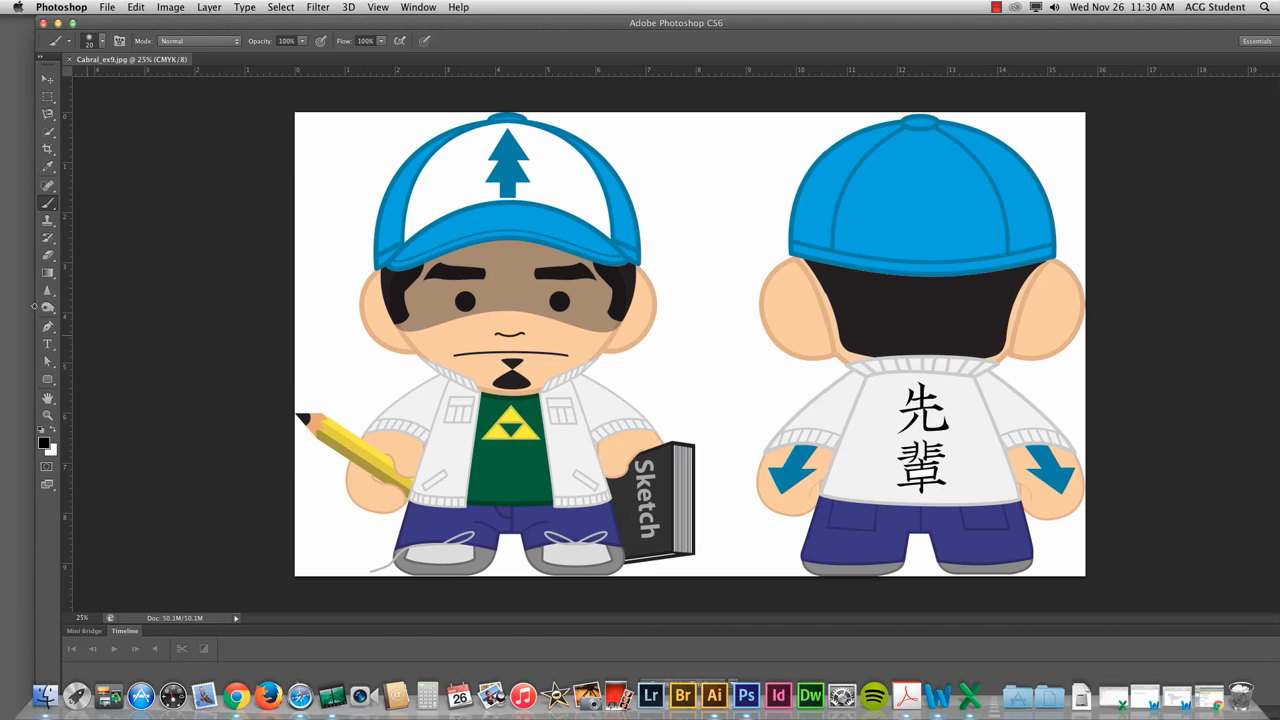
left_click(47, 79)
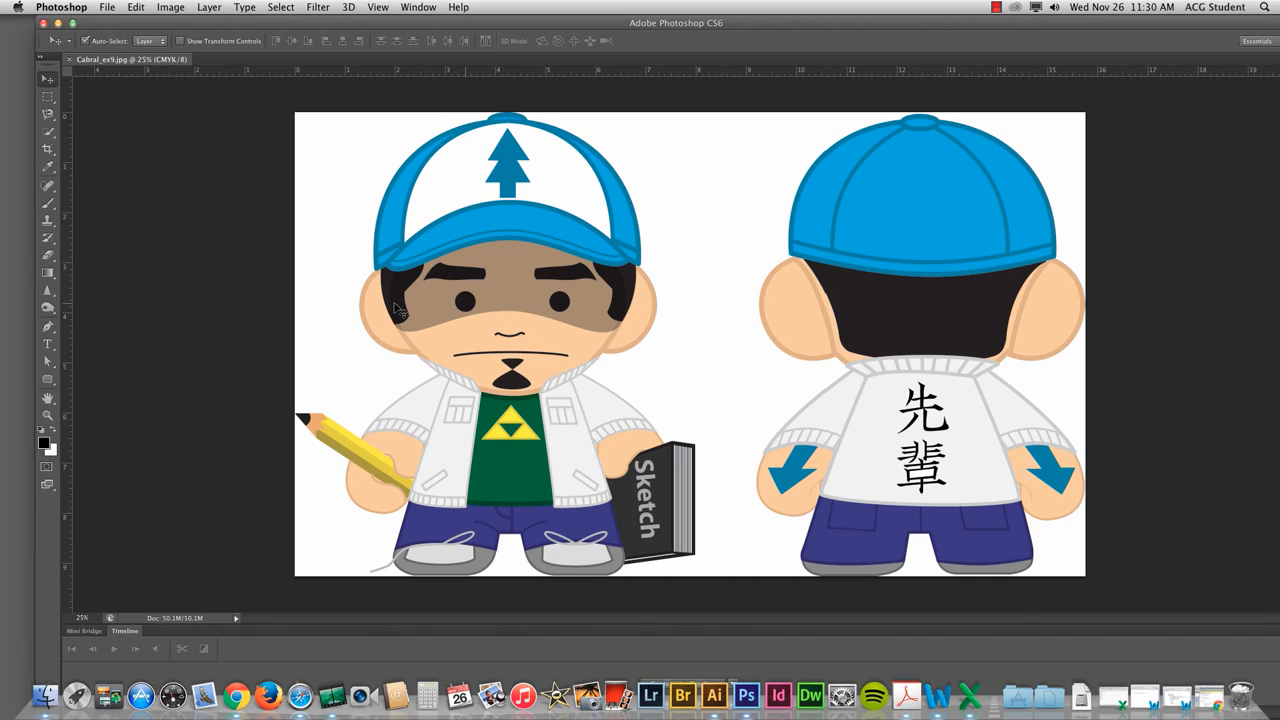
- Enlarge the Cabral_ex9.jpg canvas relative to its current size by 1 inch in width and 1 inch in height
left_click(169, 8)
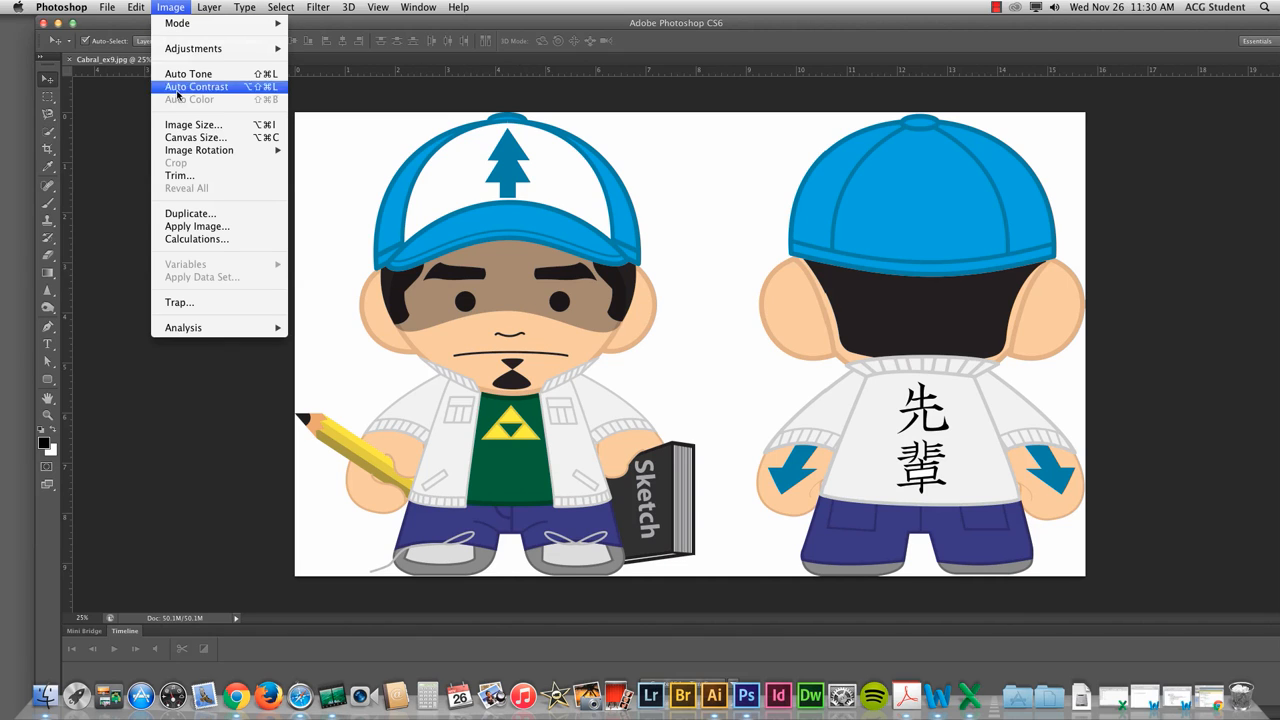
left_click(179, 137)
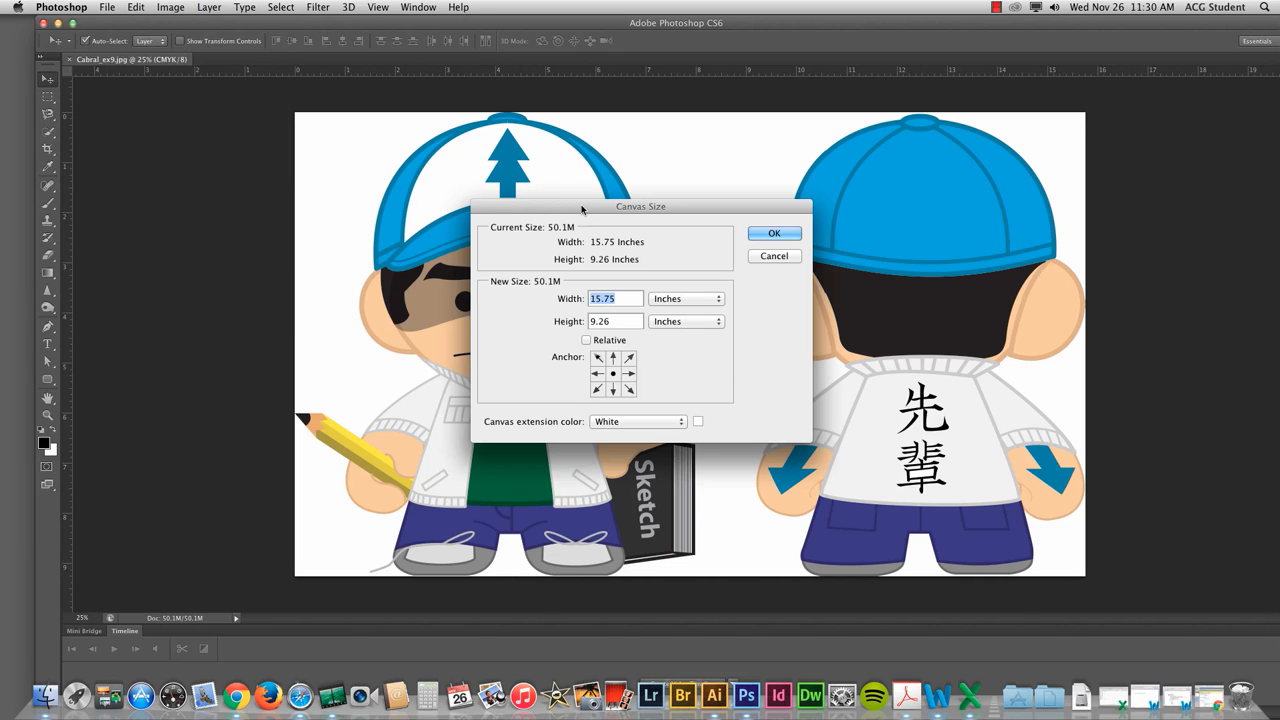
left_click(608, 345)
type("1")
key("Tab")
type("1")
key("Return")
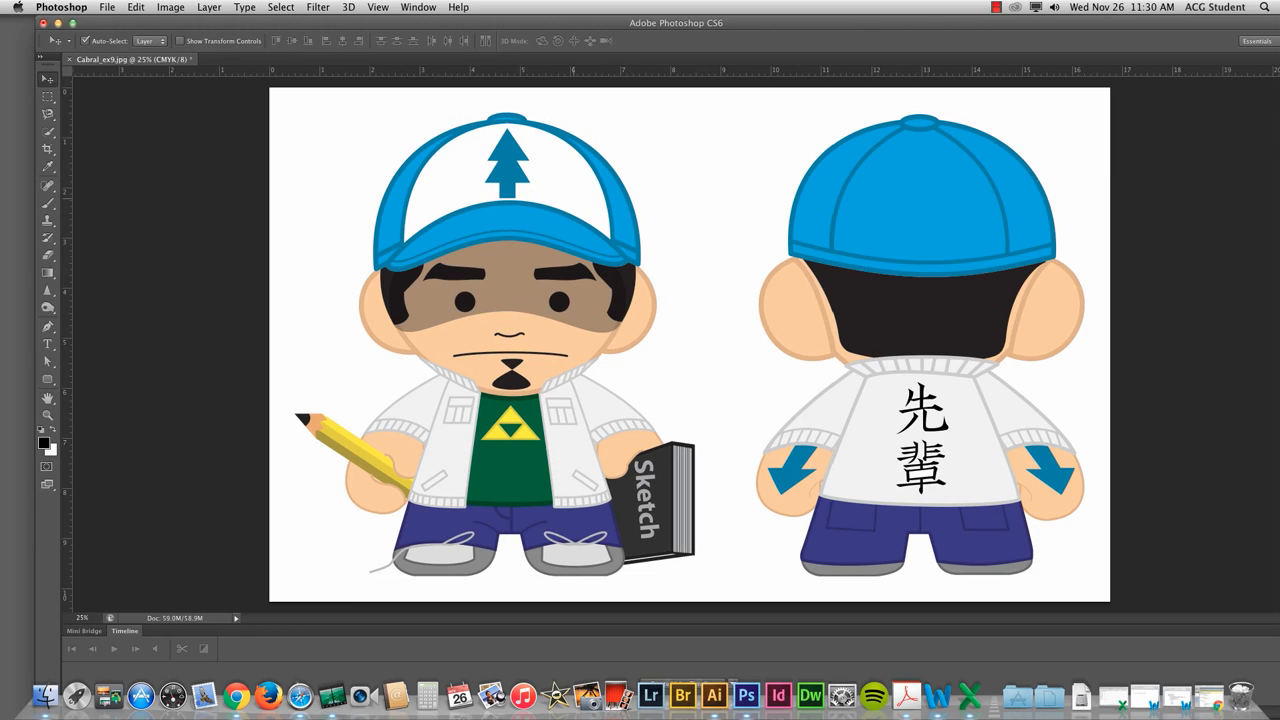
- Close Cabral_ex9.jpg and save its changes as a progressive JPEG at Maximum quality 12
key("super+w")
left_click(751, 238)
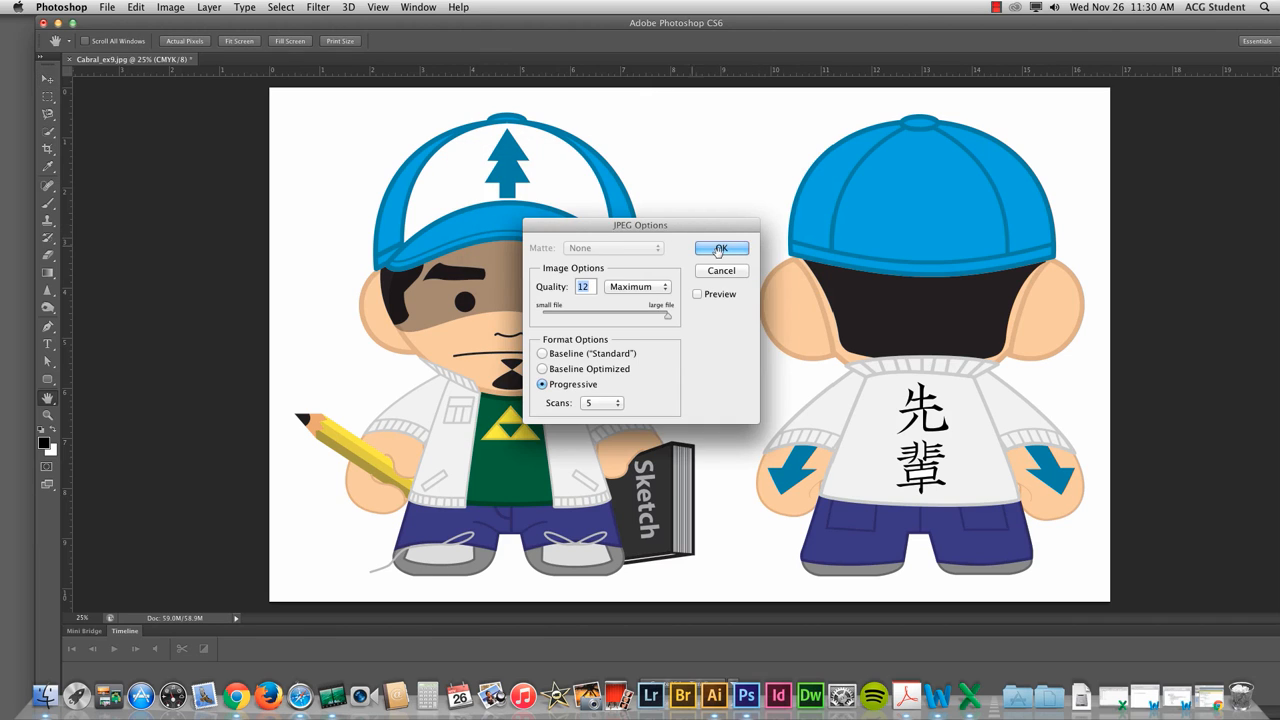
left_click(722, 250)
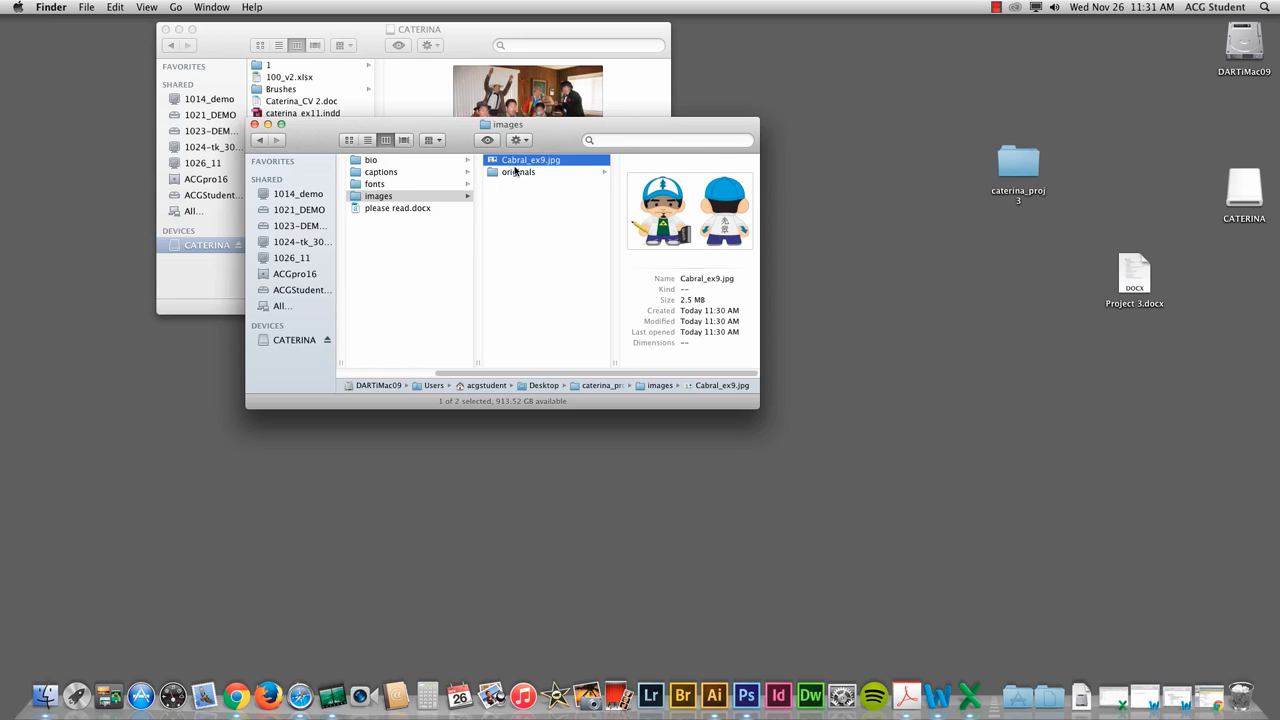
- Open ferry_proj2.psd from the originals folder in Photoshop and select the layer of the dog lying on the floor
left_click(517, 173)
double_click(648, 174)
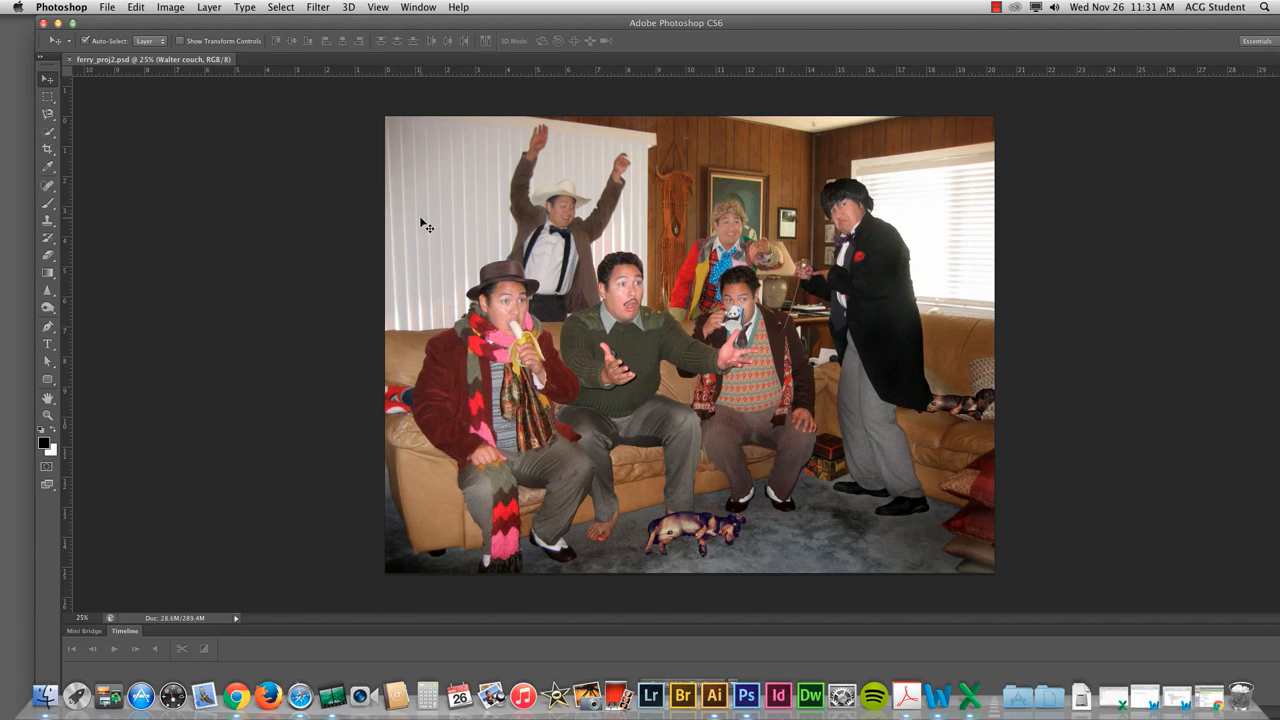
left_click(692, 530)
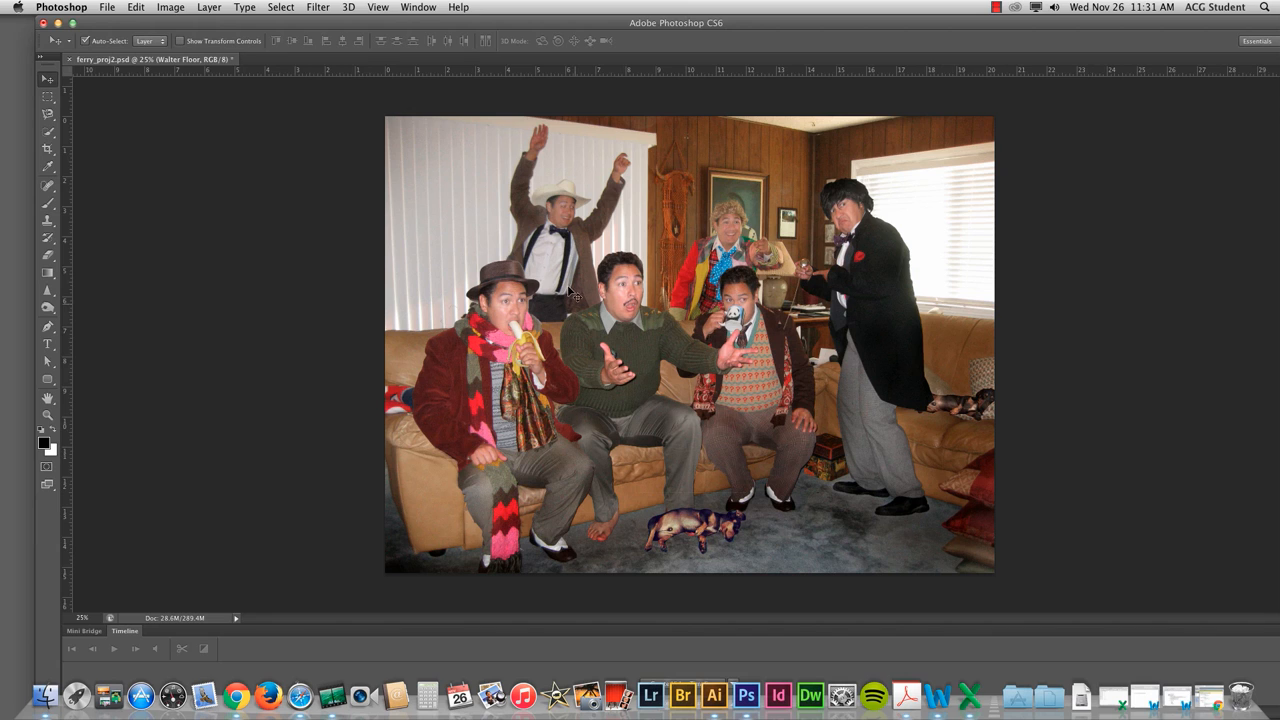
left_click_drag(297, 27, 261, 27)
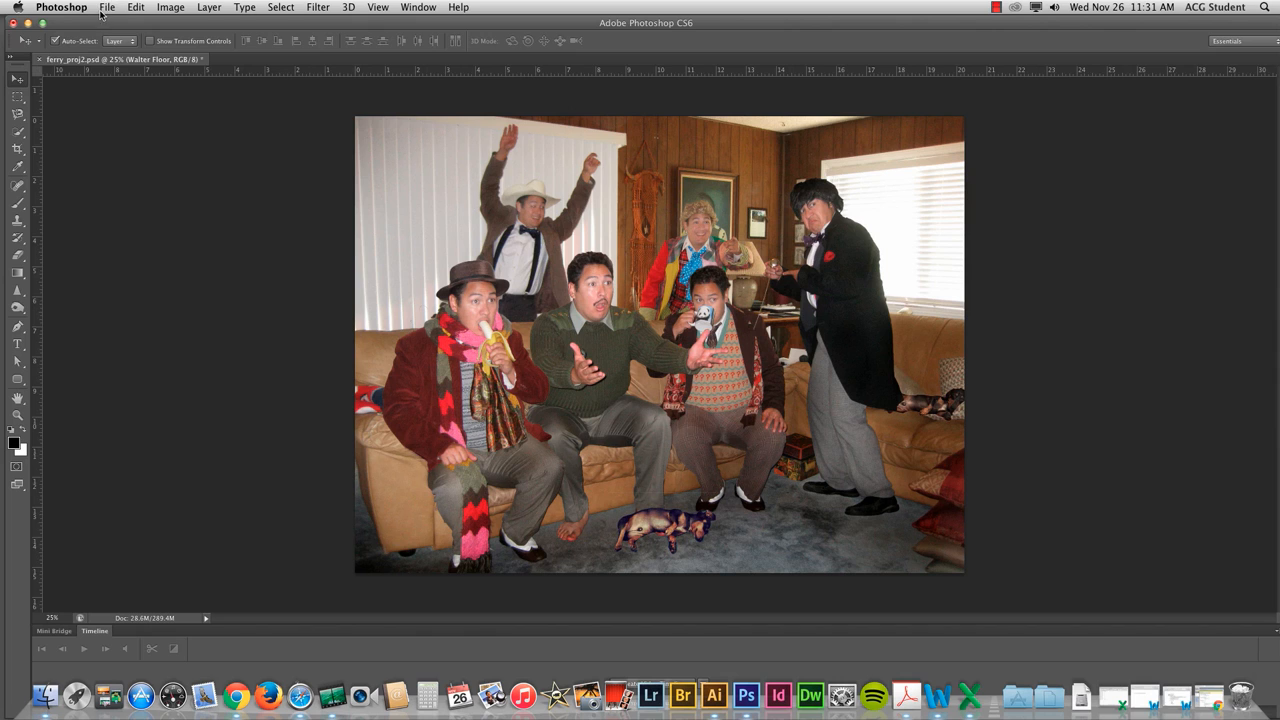
- Save ferry_proj2 as a JPEG in the originals folder, using Maximum quality 12 and the Progressive format
left_click(110, 10)
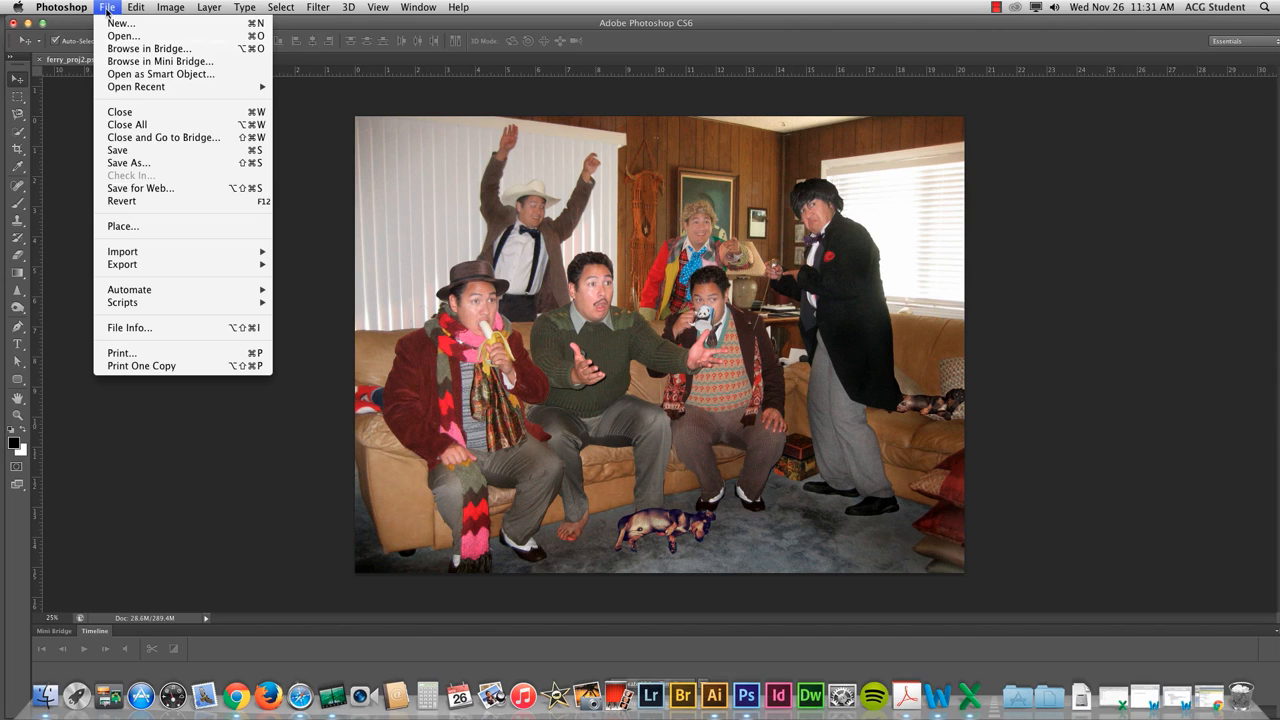
left_click(121, 164)
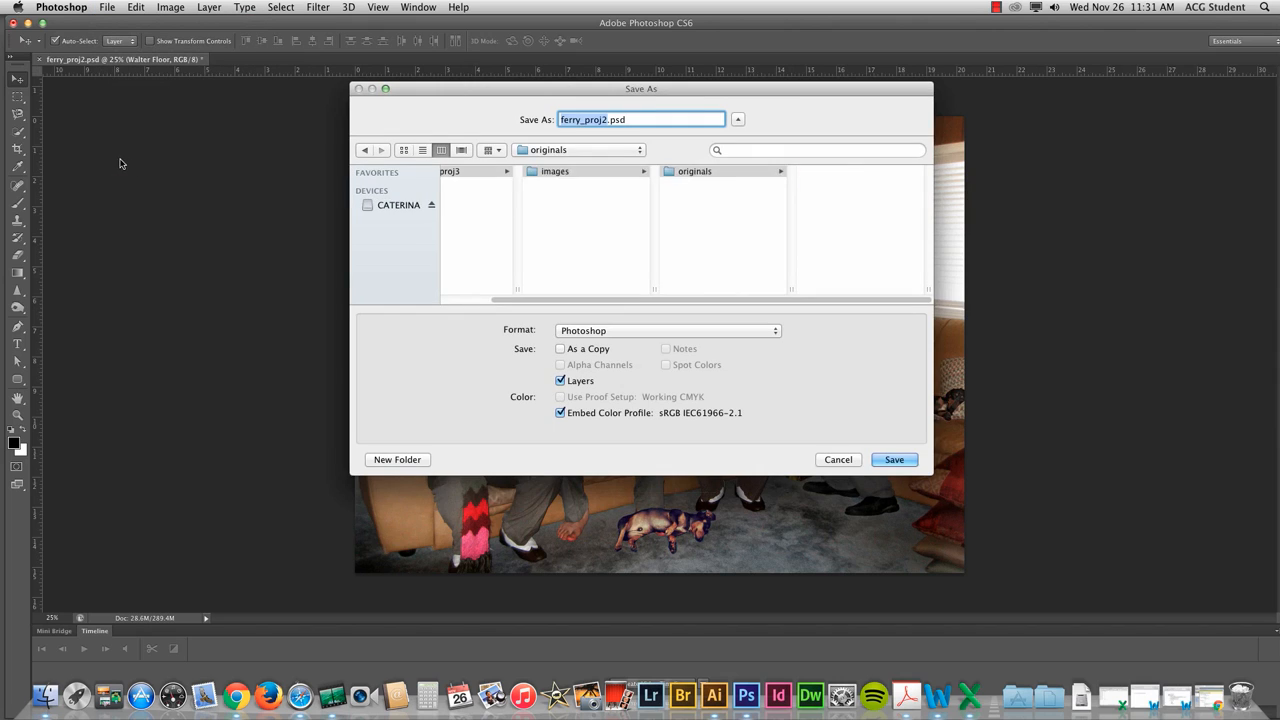
left_click(588, 331)
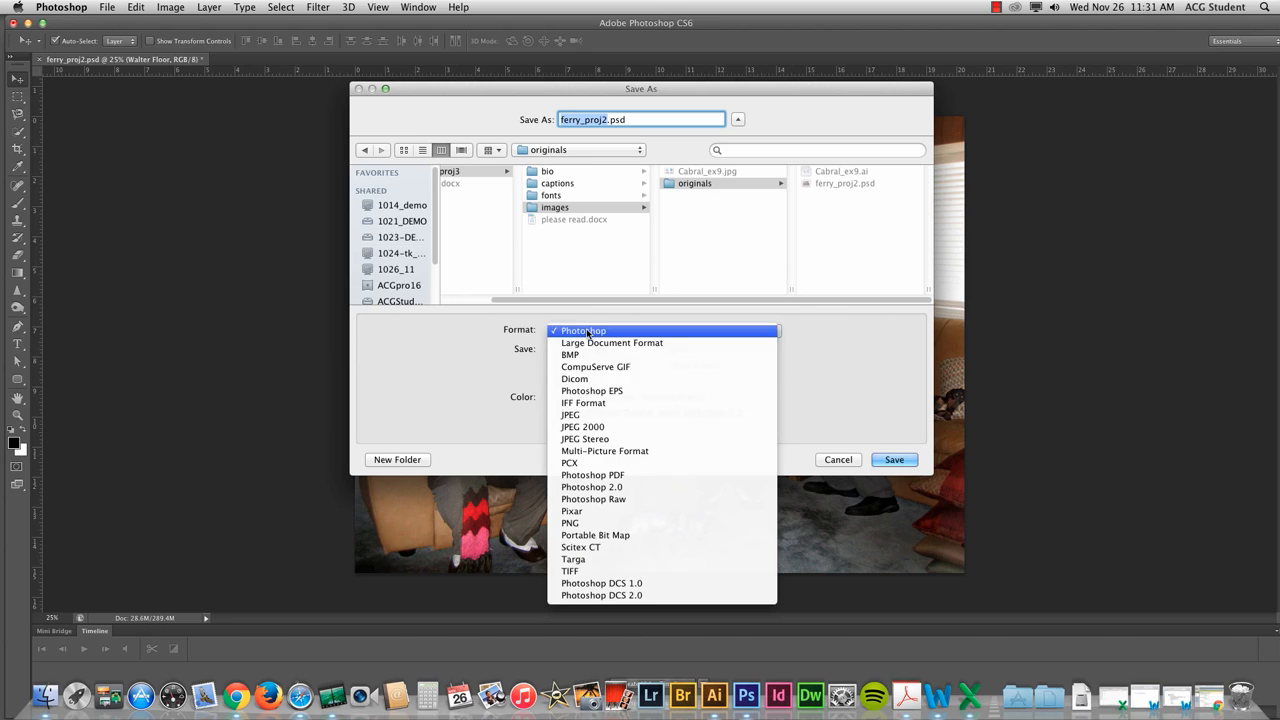
left_click(585, 415)
left_click(896, 459)
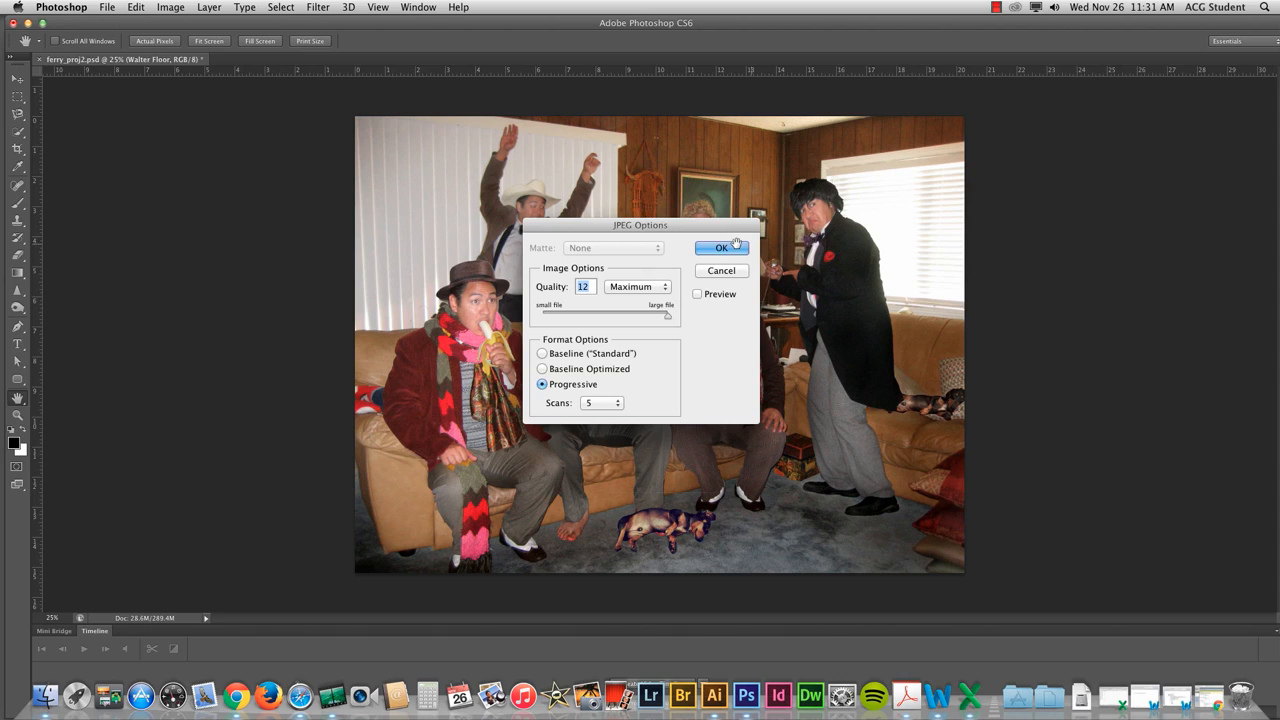
left_click(697, 294)
left_click(721, 248)
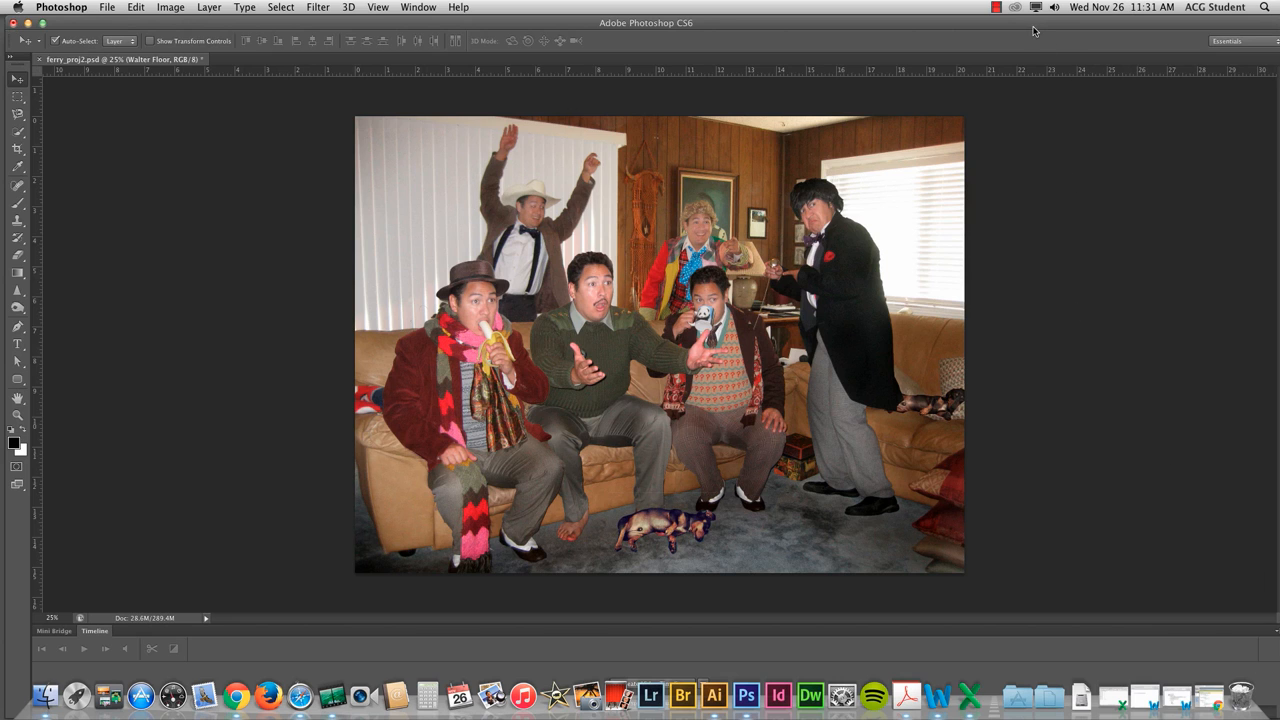
- Shift the Photoshop window to reach the Timeline panel options and close the Timeline tab group
left_click_drag(1036, 22, 1013, 20)
left_click(1256, 631)
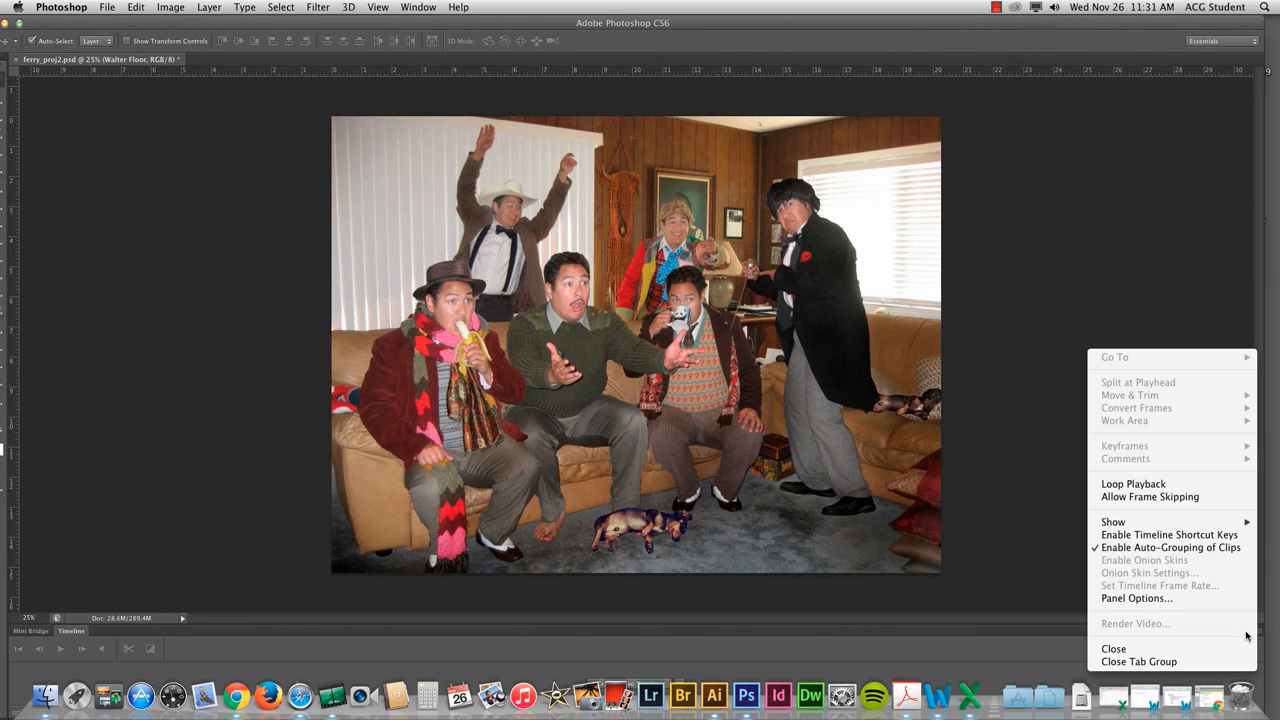
left_click(1216, 664)
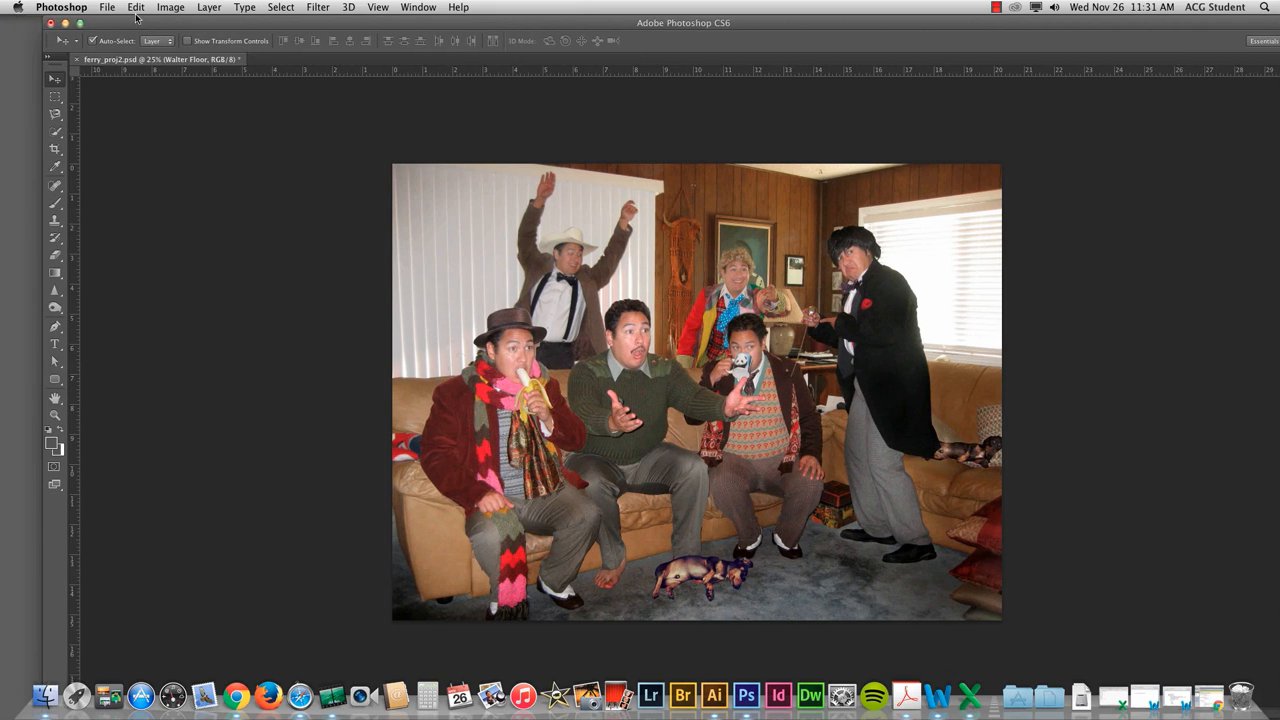
- Close ferry_proj2.psd without saving its changes
left_click_drag(78, 24, 138, 22)
left_click(50, 22)
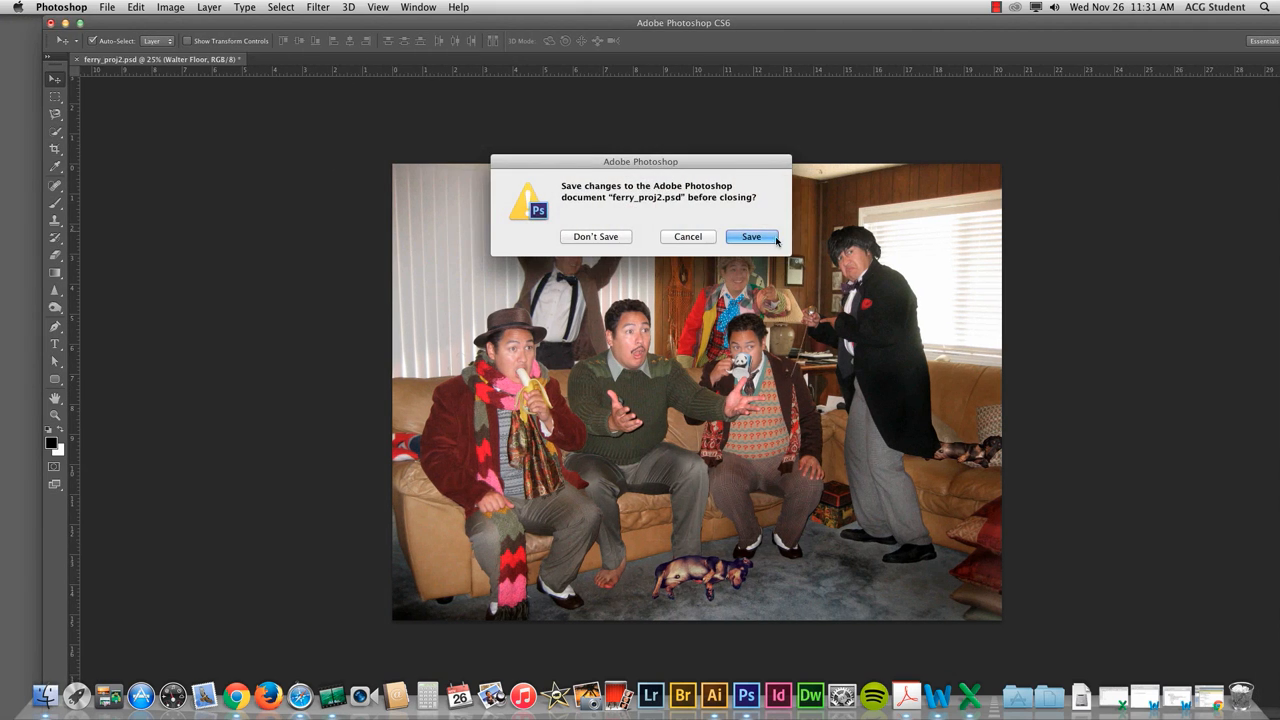
left_click(607, 236)
- Preview ferry_proj2.jpg in the originals folder and move it up into the images folder
left_click(545, 184)
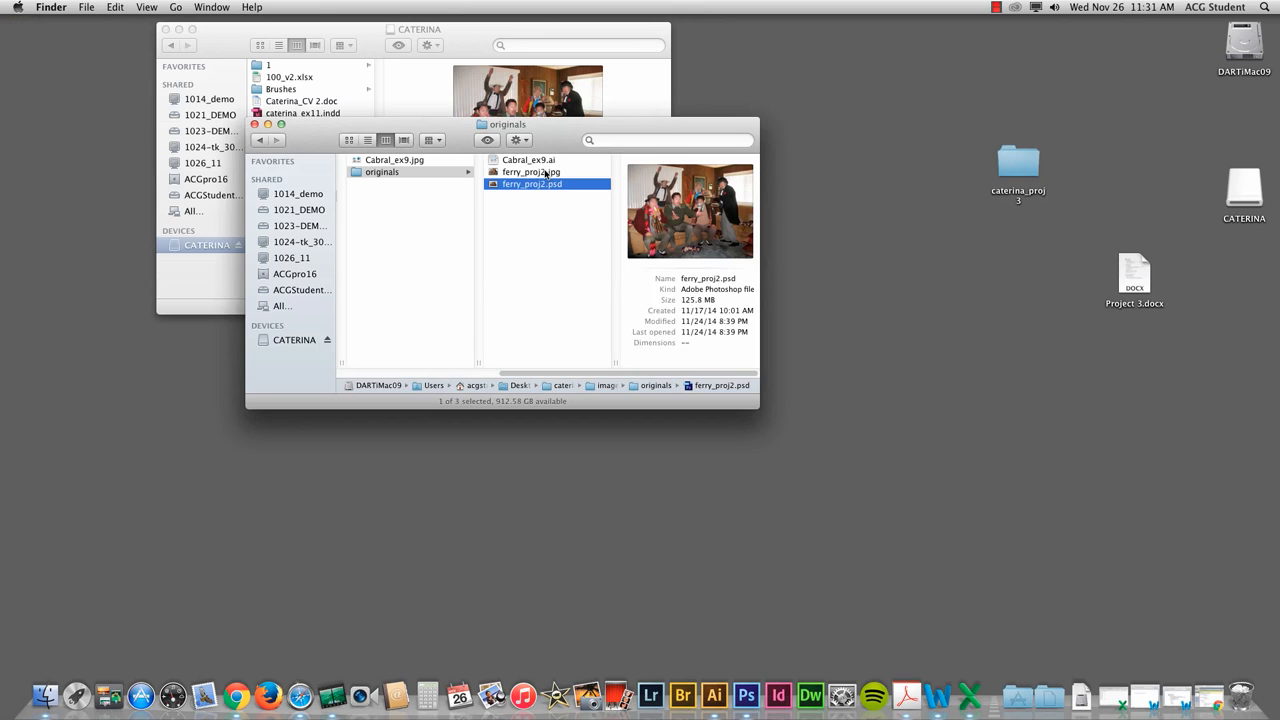
left_click(546, 172)
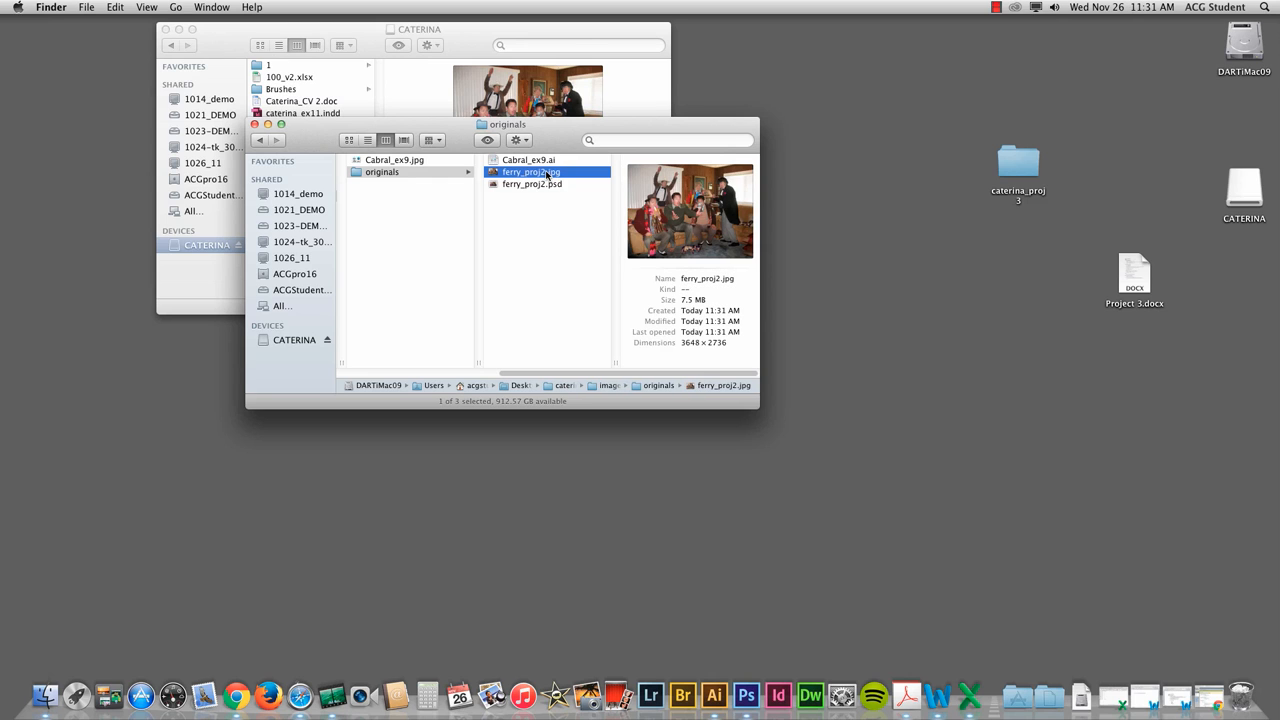
key("space")
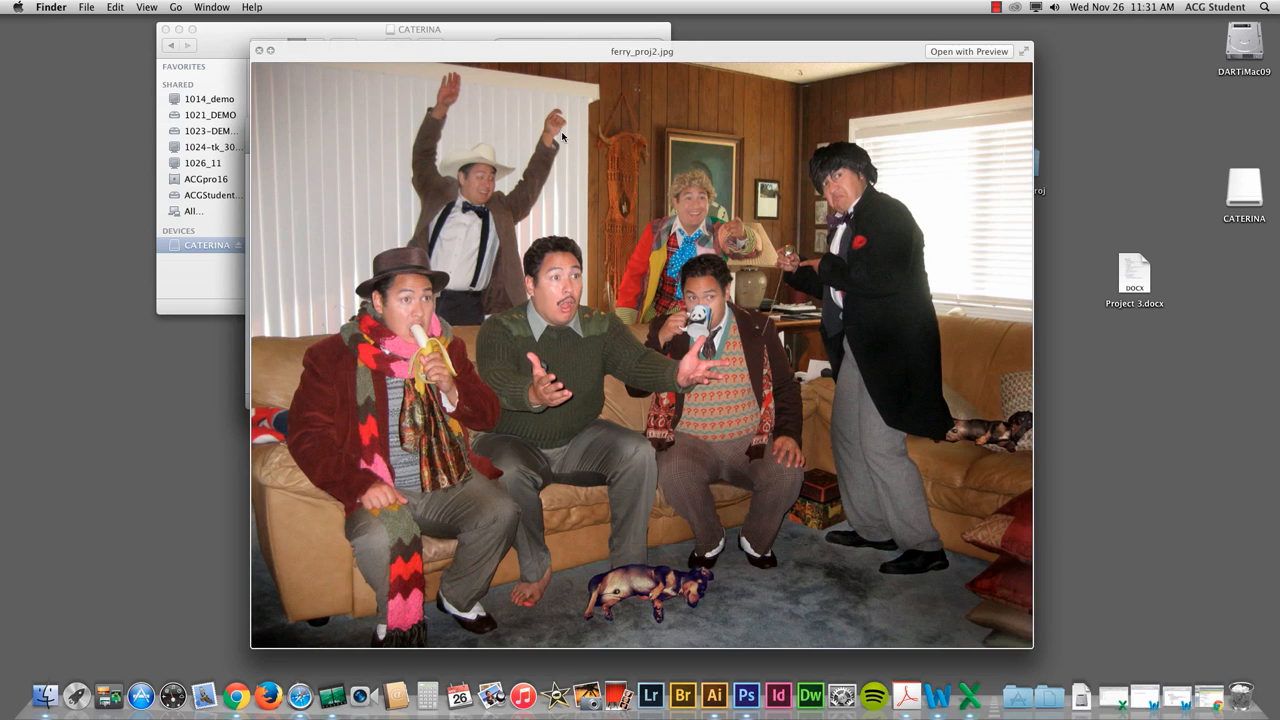
key("space")
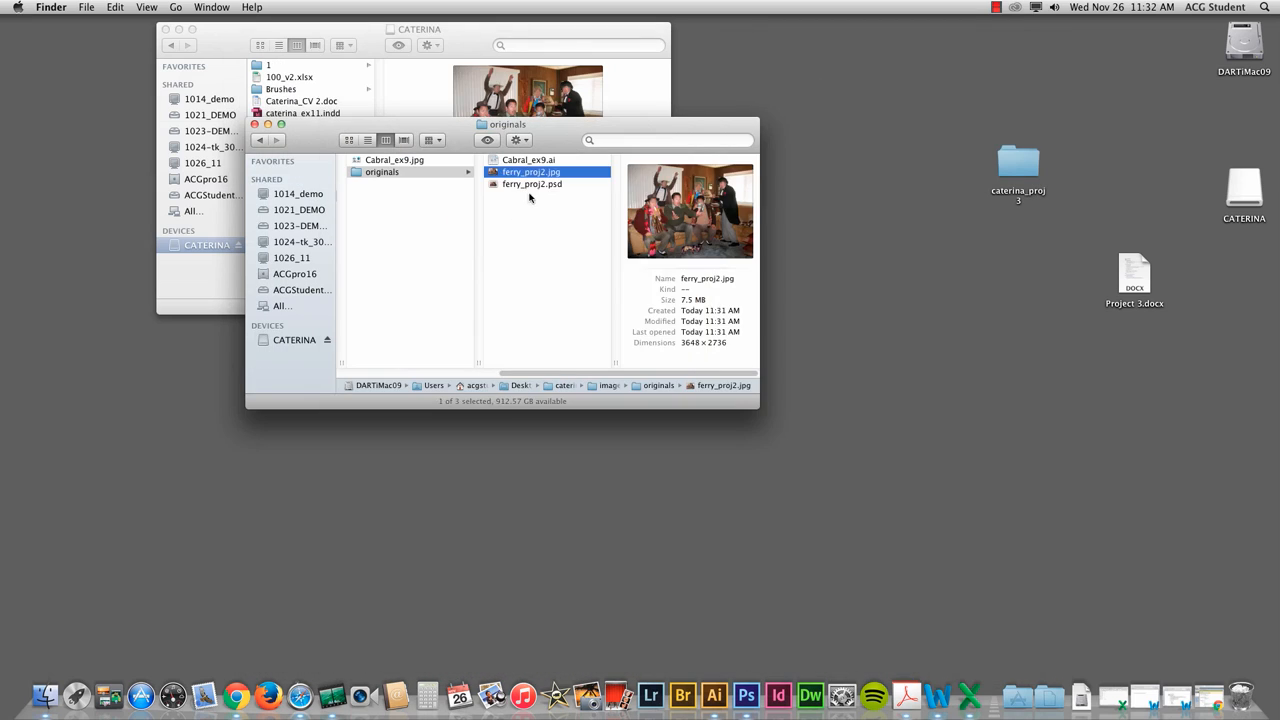
key("Left")
left_click_drag(530, 174, 430, 240)
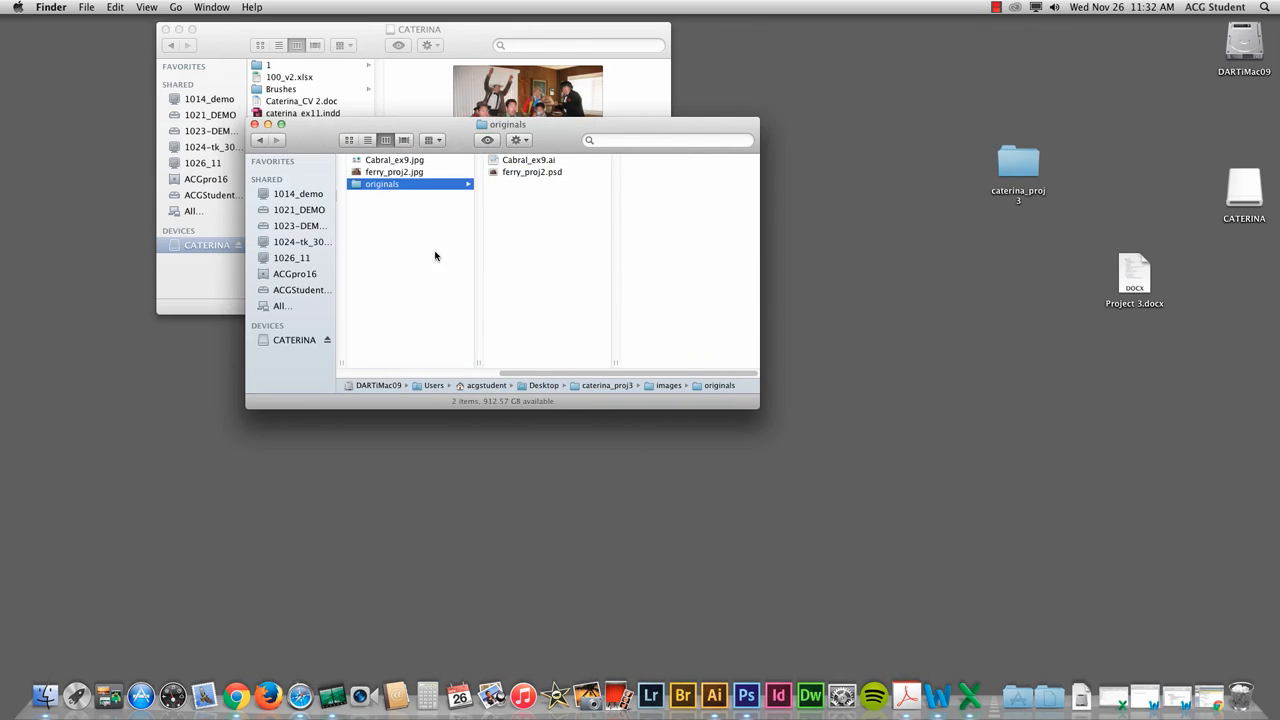
- Create two folders named INDD and behance inside the images folder
right_click(372, 298)
left_click(391, 301)
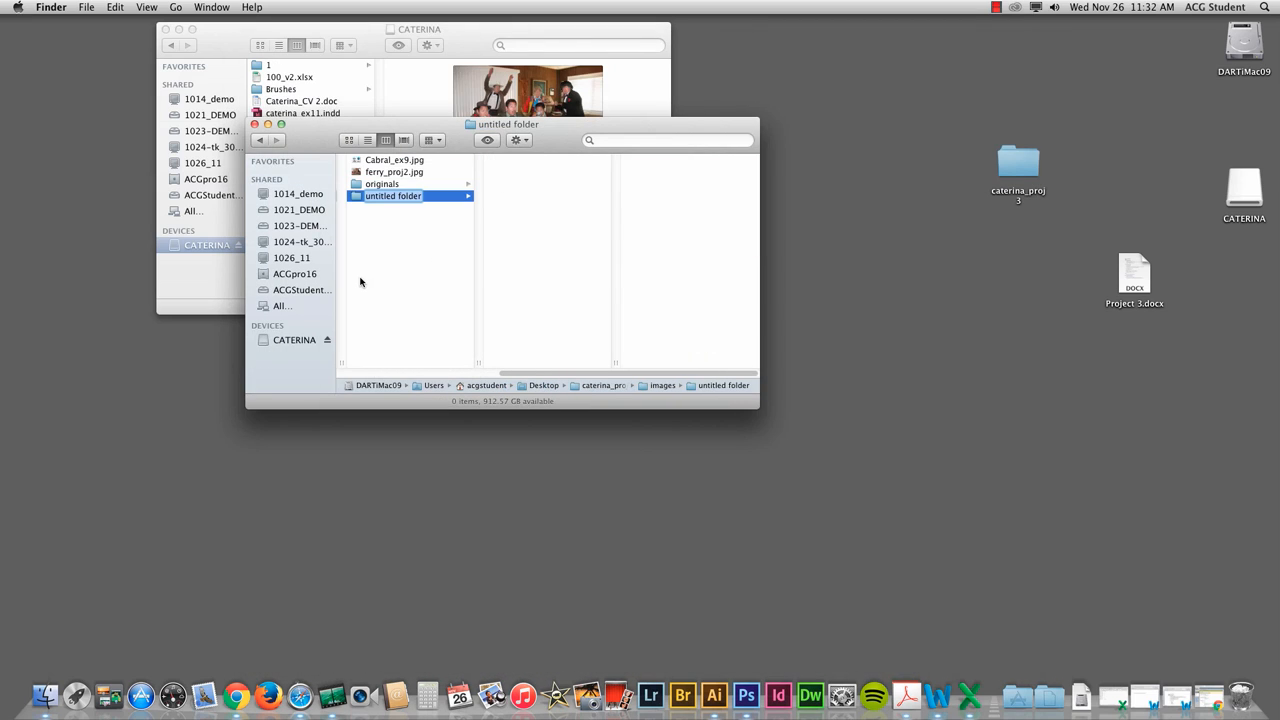
type("INDD")
key("Return")
right_click(514, 262)
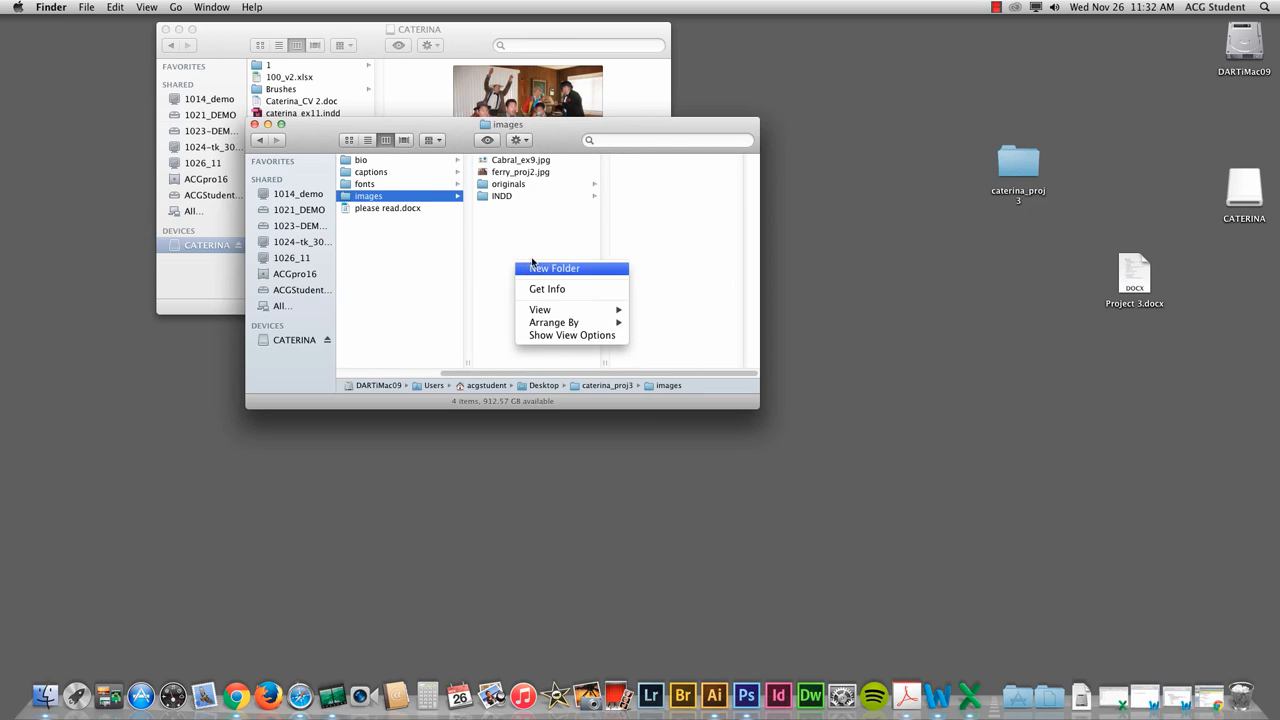
left_click(530, 268)
type("behand")
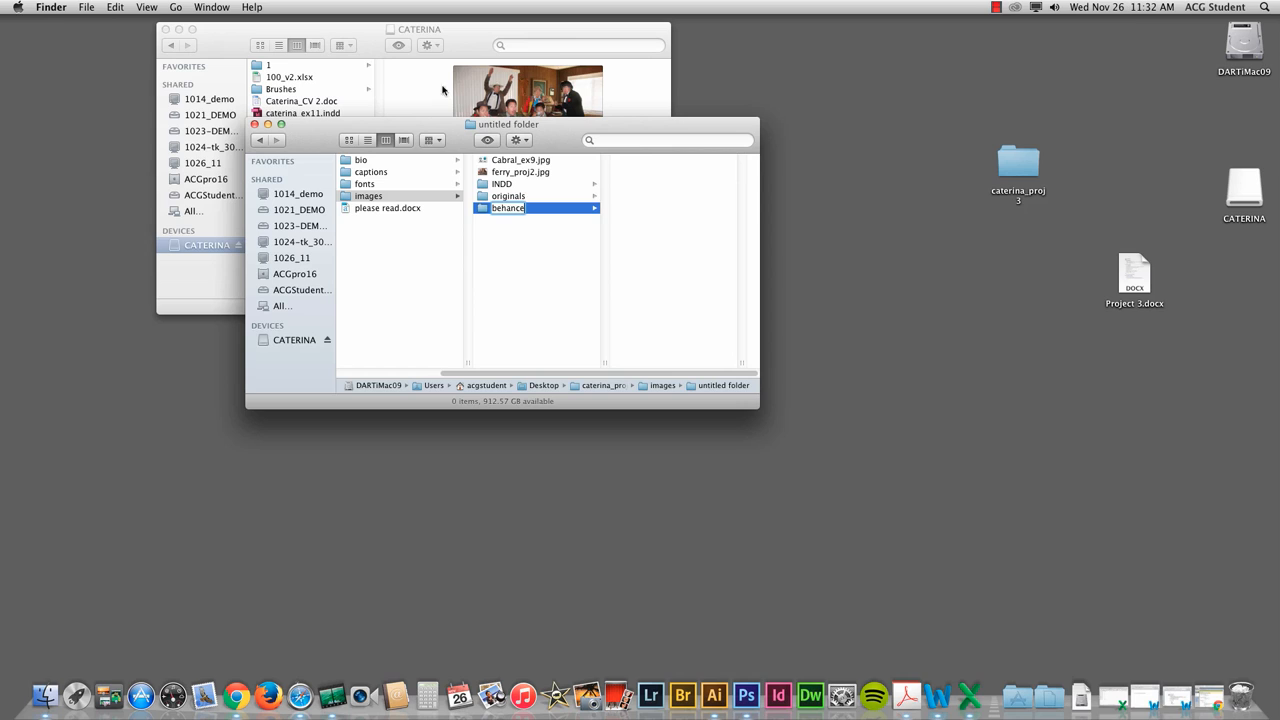
left_click(535, 250)
- Move Cabral_ex9.jpg and ferry_proj2.jpg into the INDD folder and open that folder
left_click(545, 176, "shift")
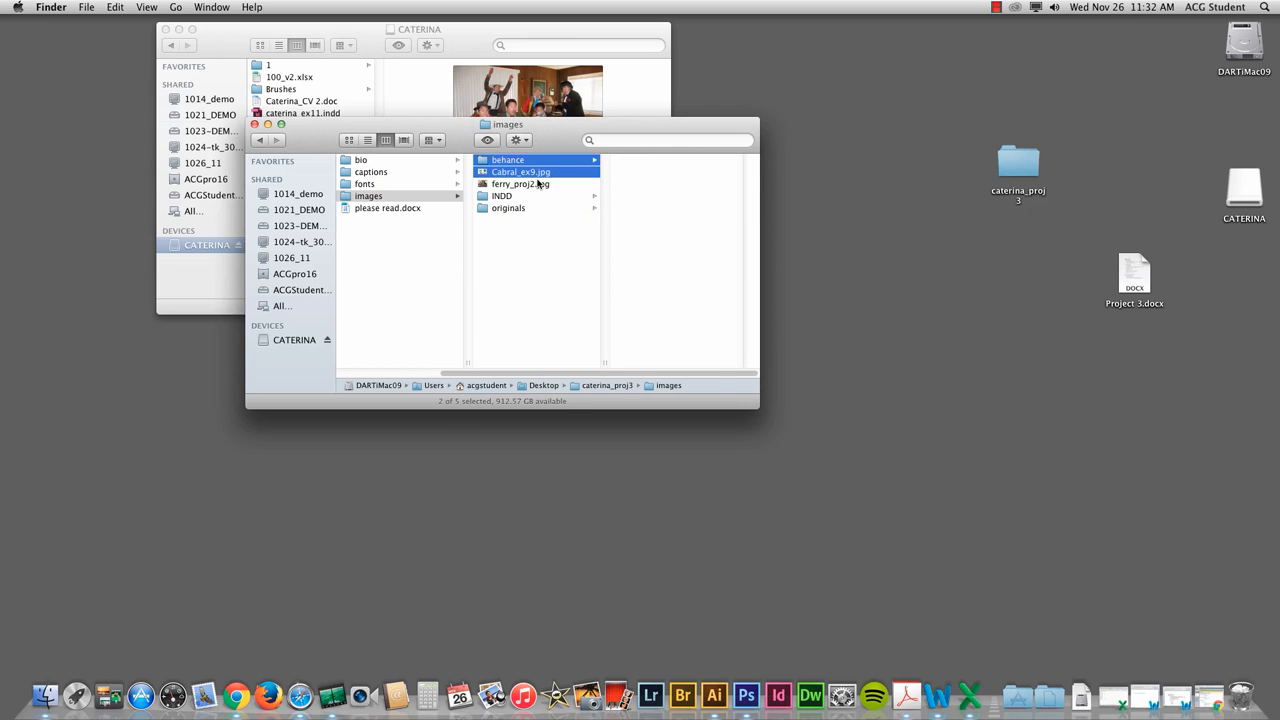
left_click(545, 194)
left_click(547, 174)
left_click(547, 183, "shift")
left_click_drag(536, 178, 508, 192)
left_click(534, 173)
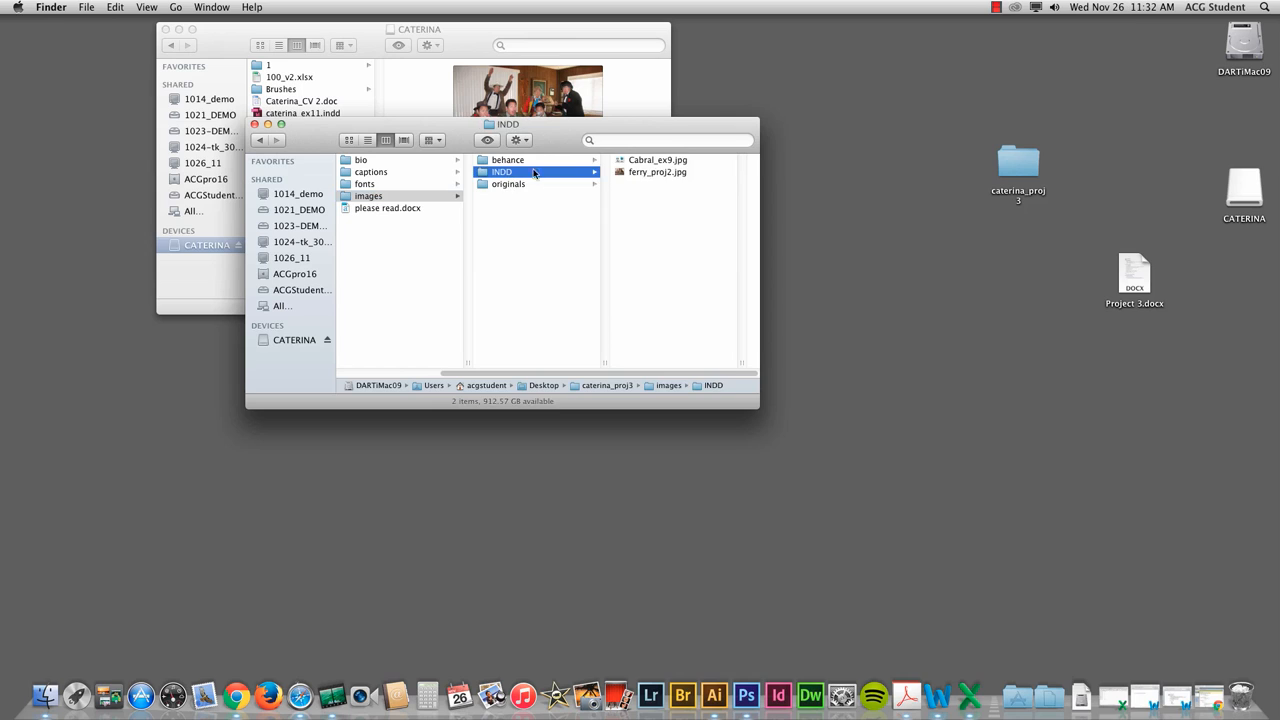
- Preview Cabral_ex9.jpg in the INDD folder at large size, close the preview, and select ferry_proj2.jpg
left_click(640, 161)
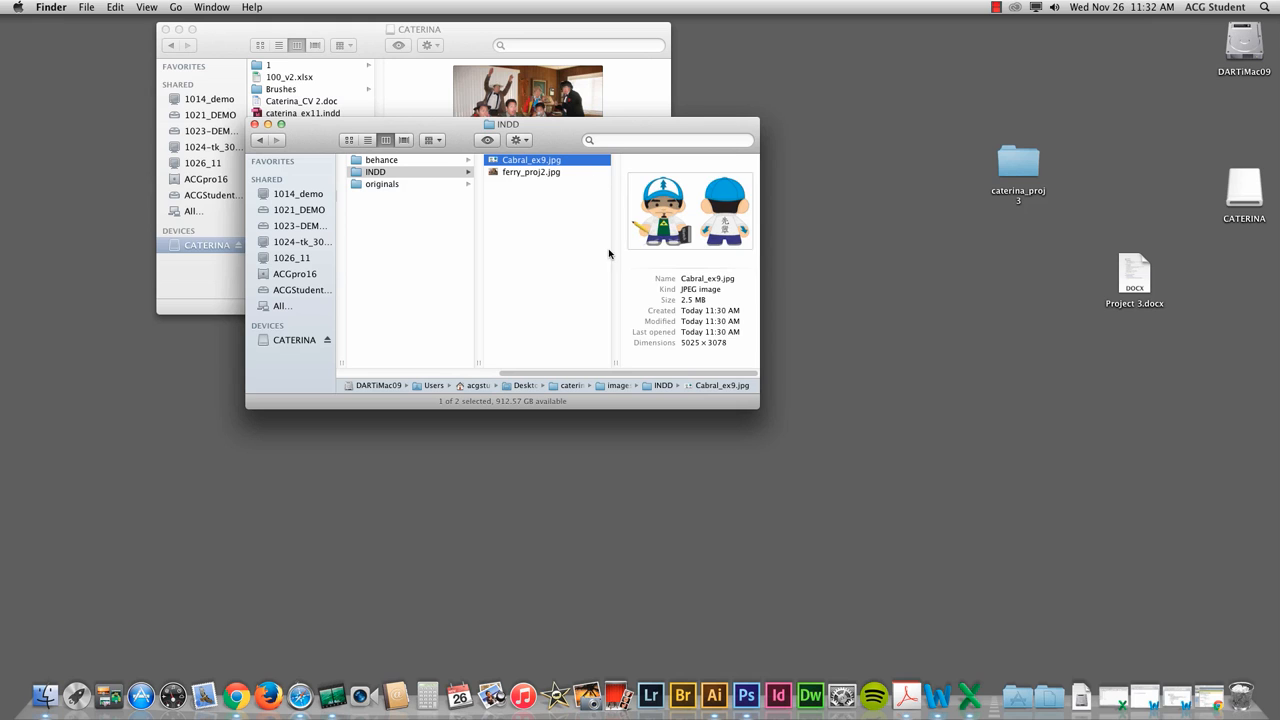
key("space")
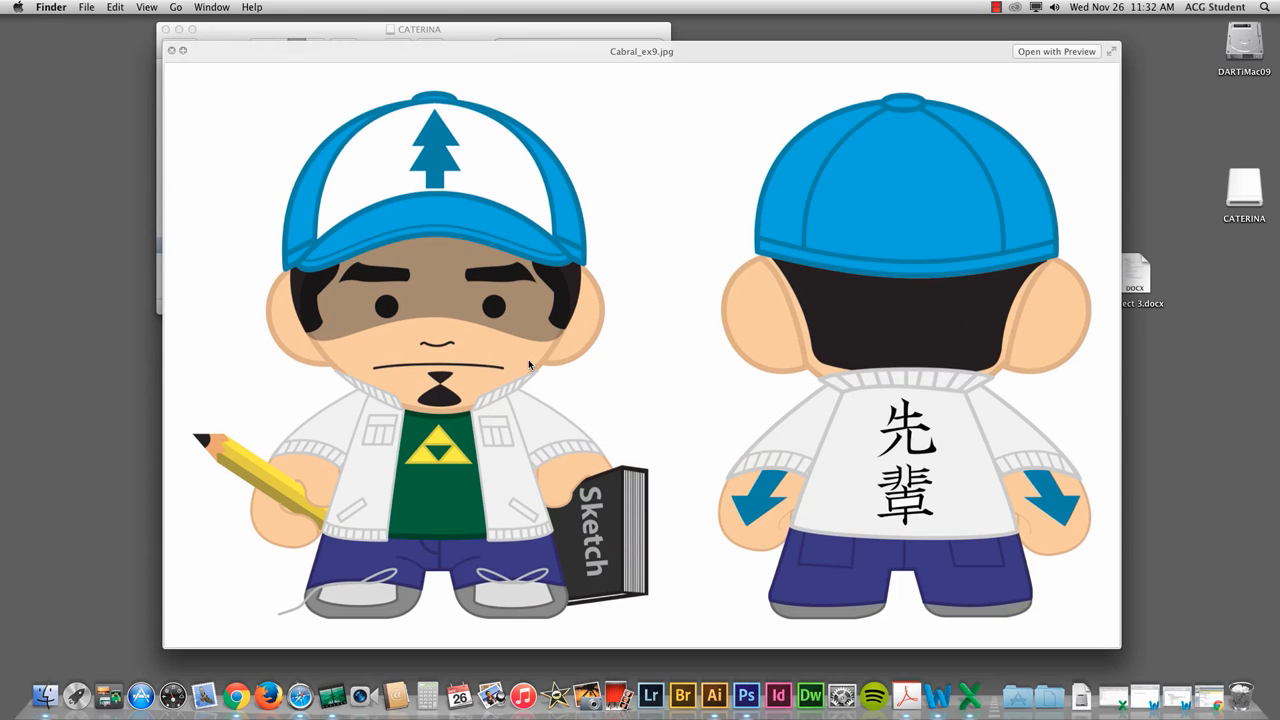
key("space")
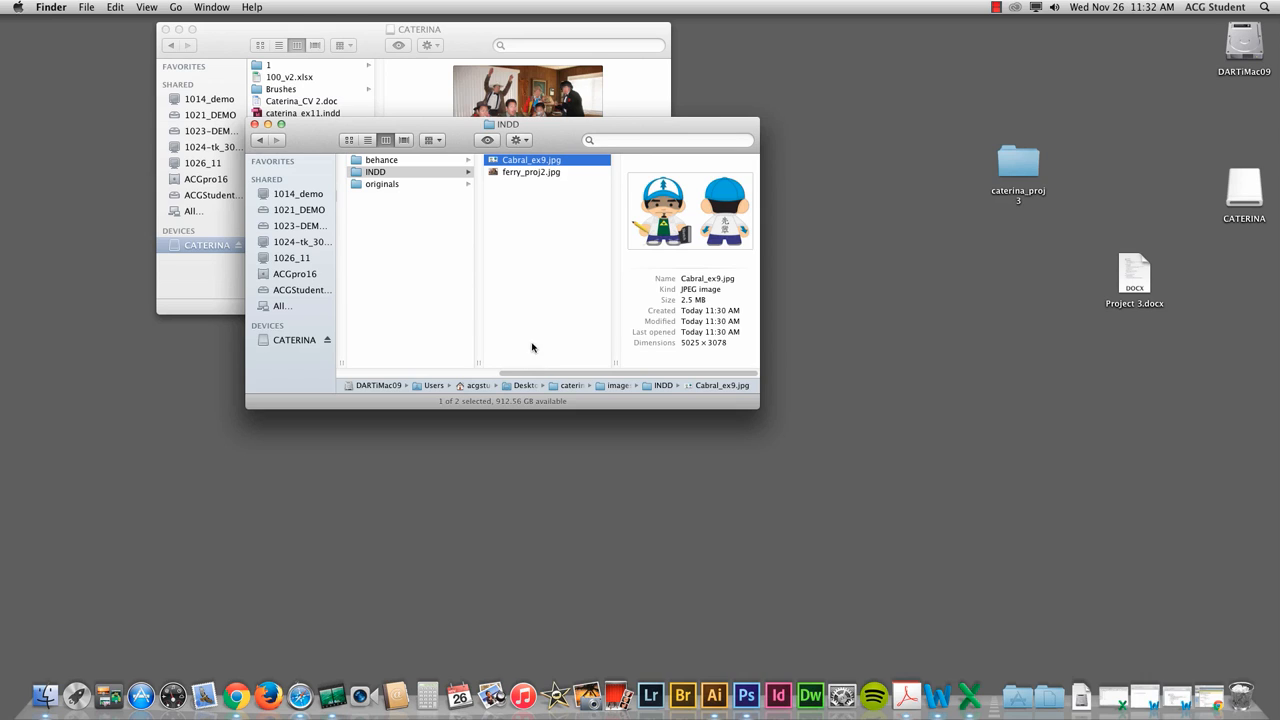
left_click(551, 172)
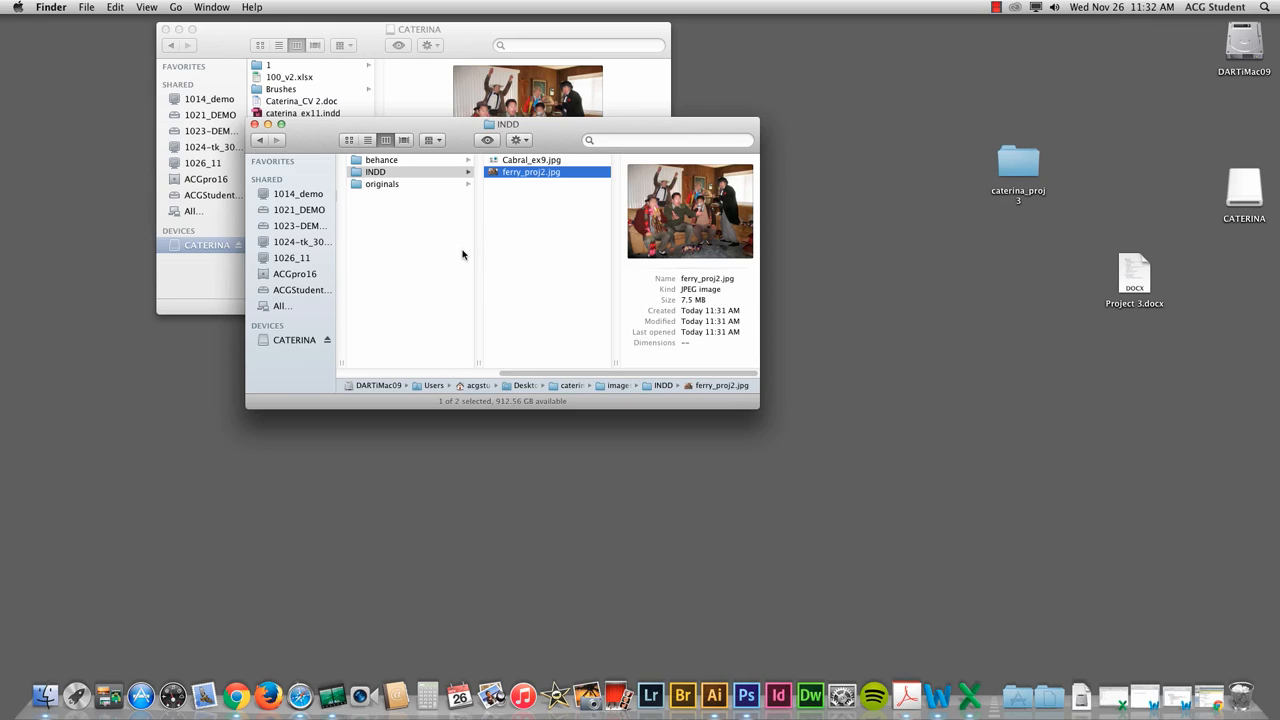
- Restore the minimized Chrome window showing the Behance profile and move it up beside the desktop icons
left_click(1206, 700)
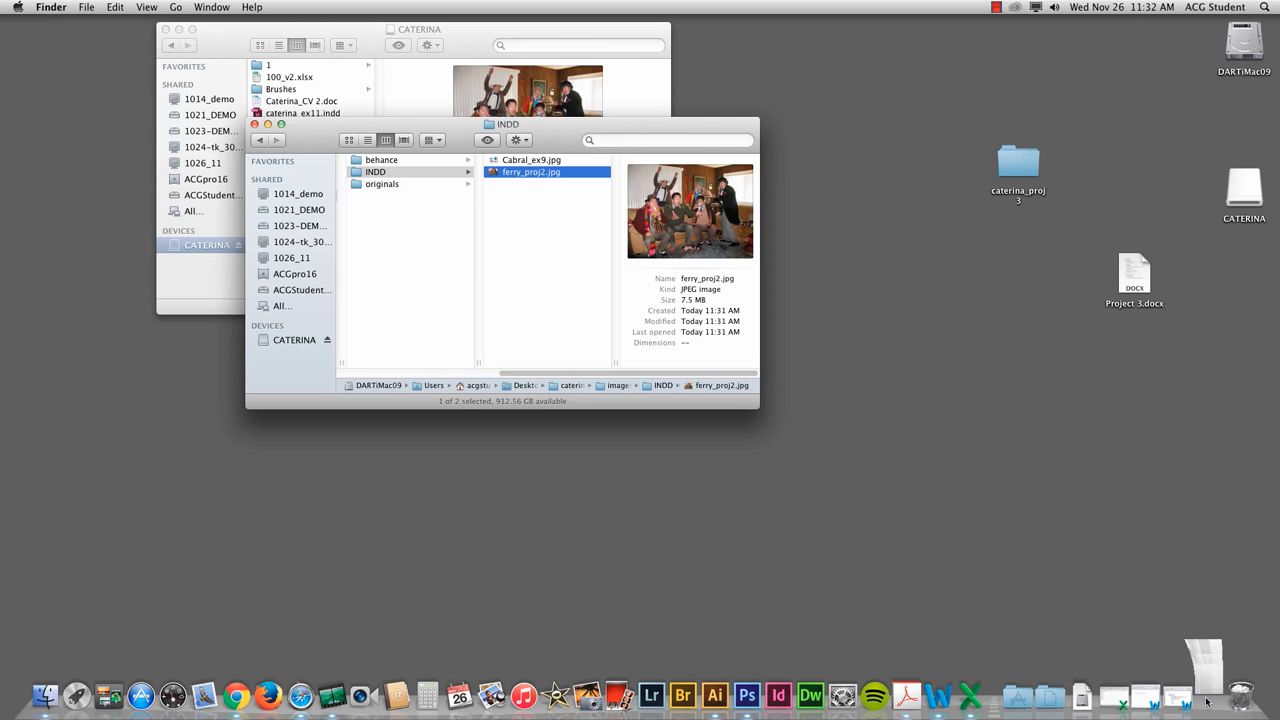
left_click(634, 296)
left_click_drag(852, 294, 716, 28)
mouse_move(602, 100)
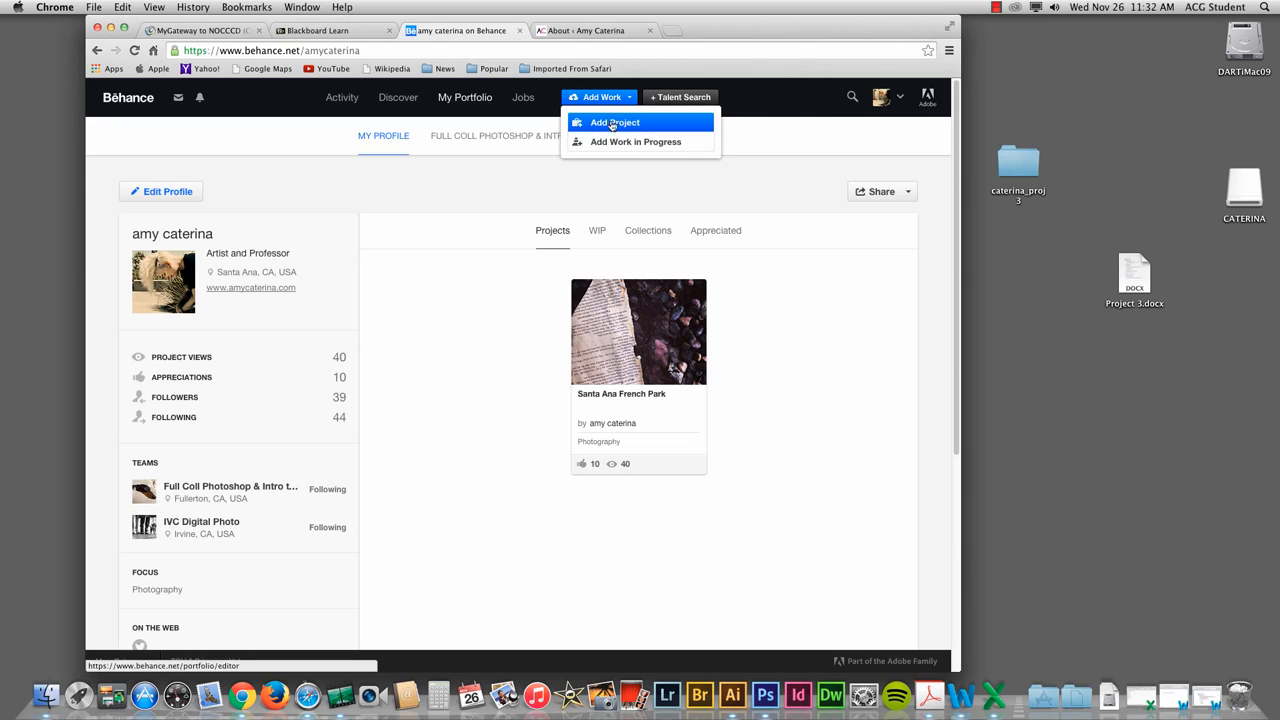
left_click(608, 141)
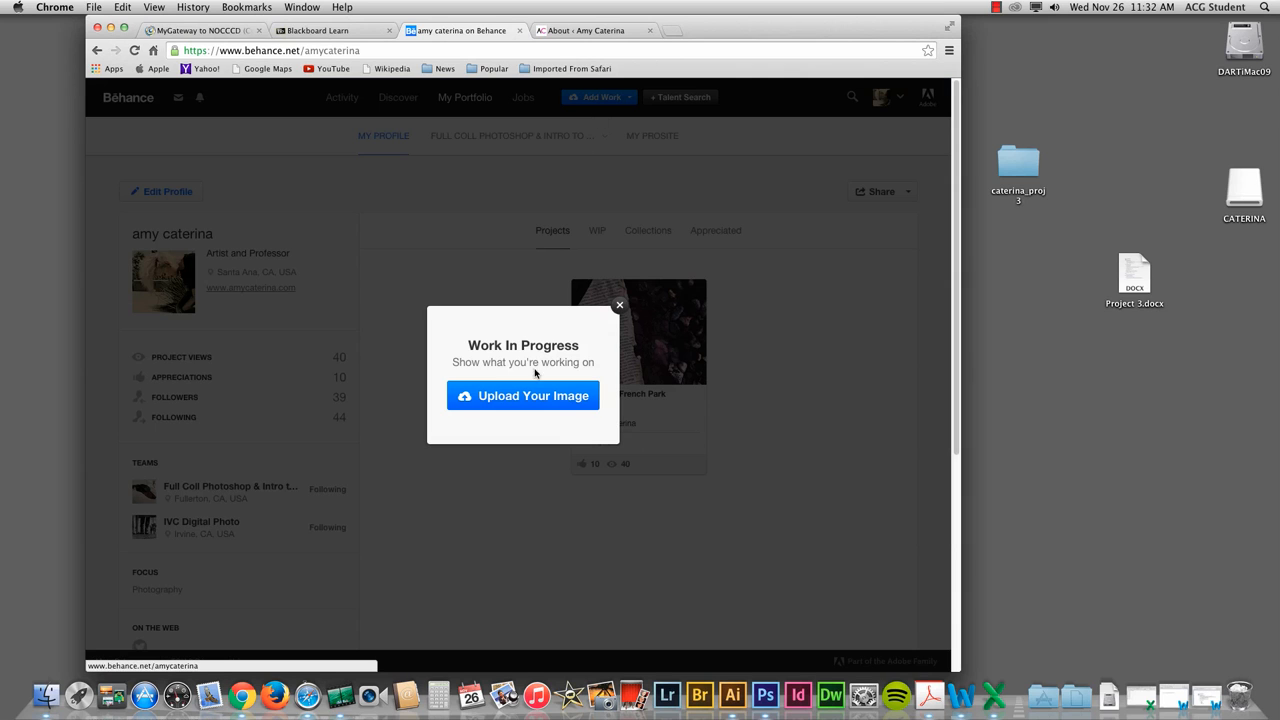
left_click(512, 398)
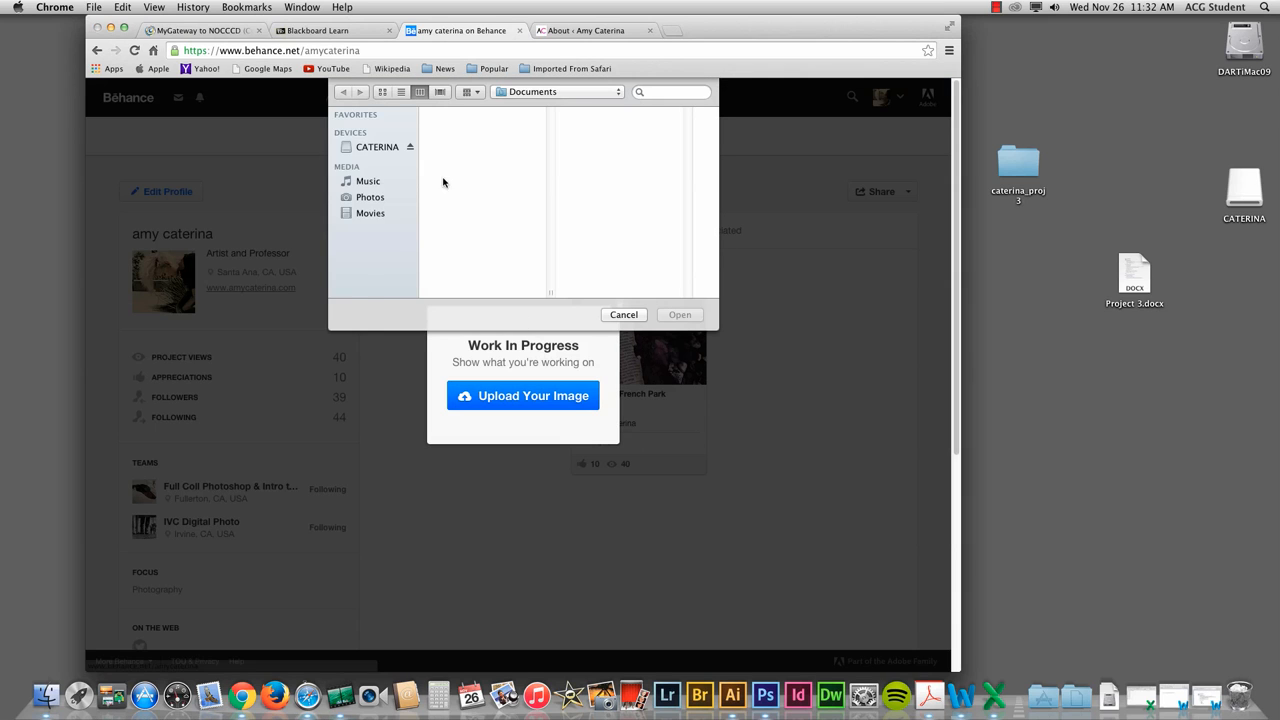
scroll(390, 160, "down", 3)
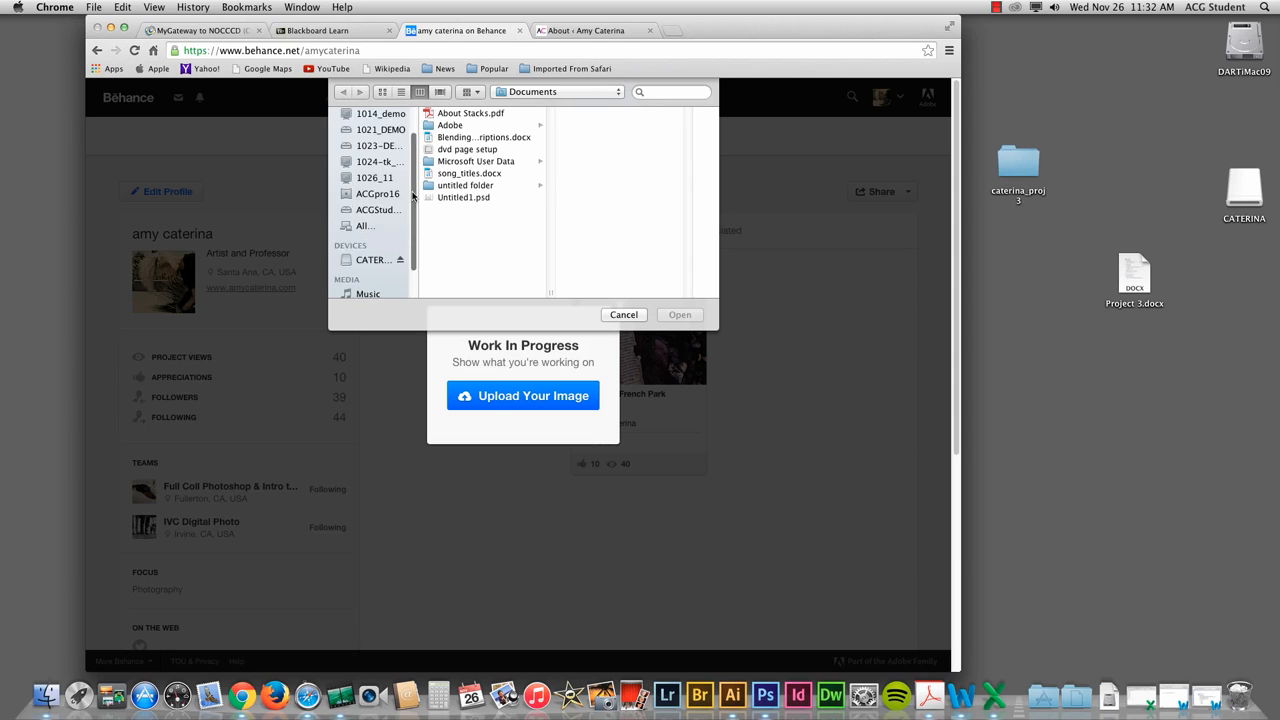
scroll(390, 160, "up", 3)
left_click(624, 315)
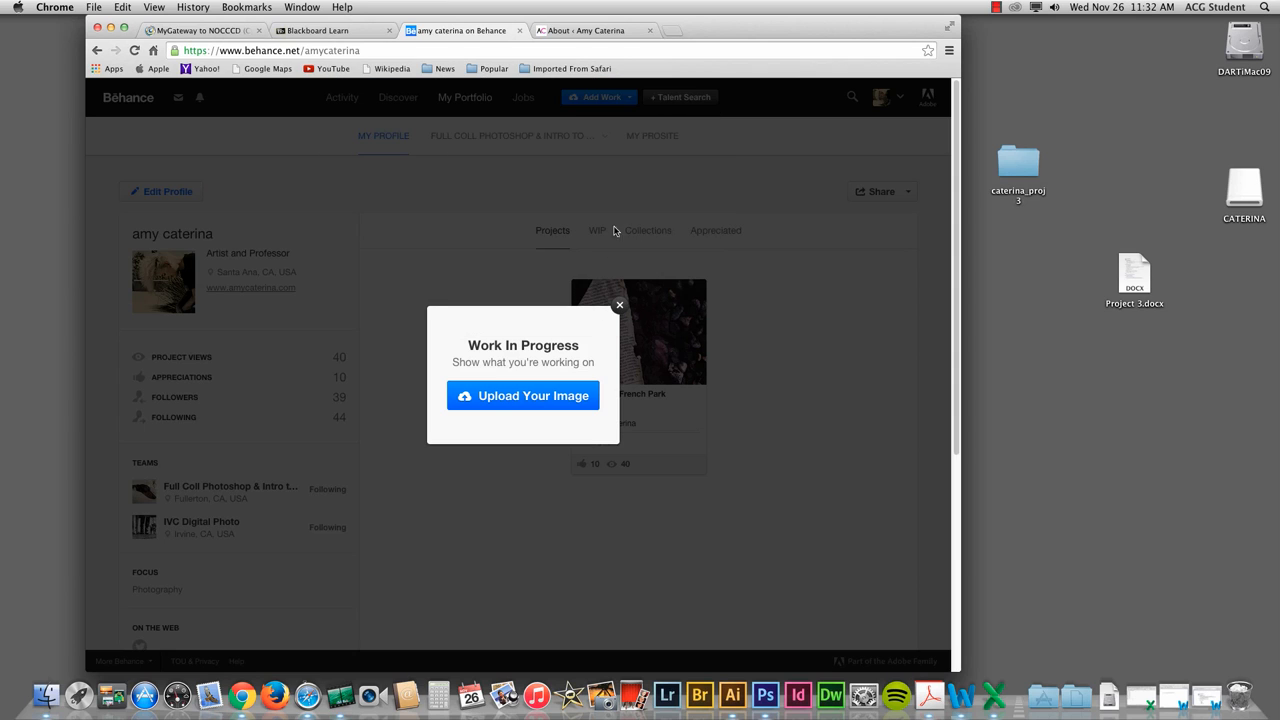
left_click(622, 305)
- Create a new Behance project and upload ferry_proj2.jpg to it from the Desktop's caterina_proj3/images/INDD folder
left_click(605, 98)
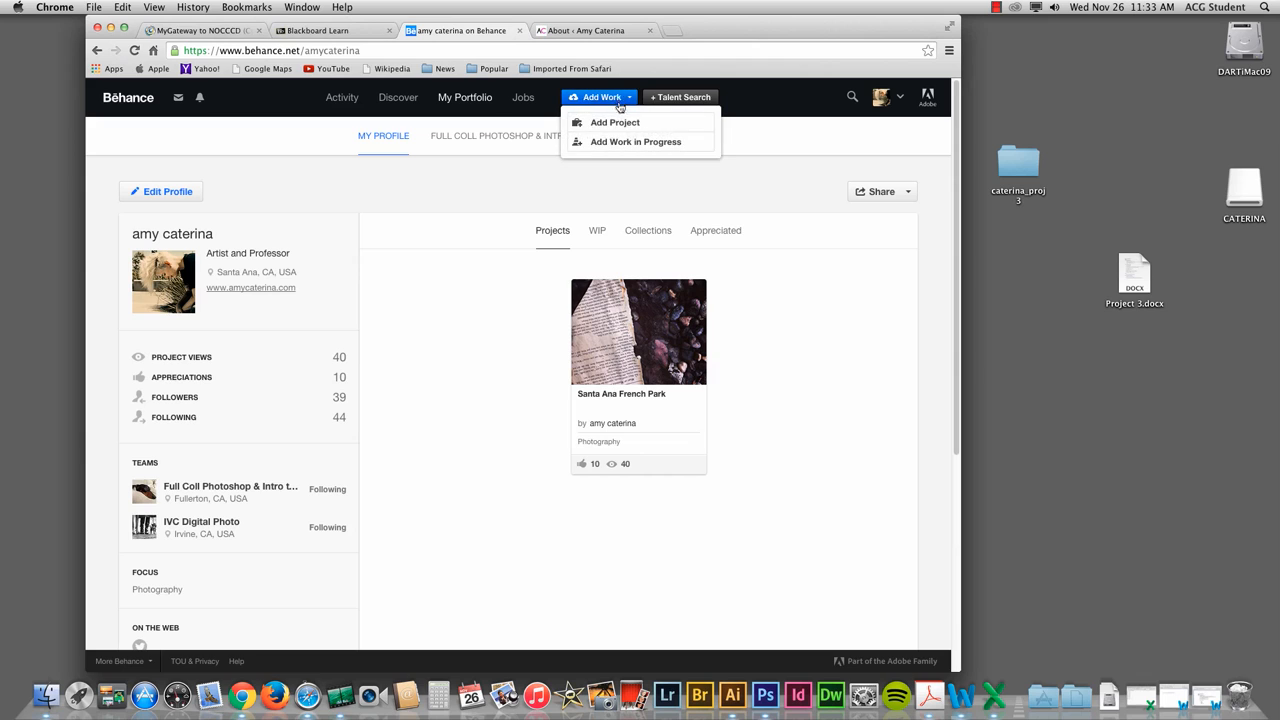
left_click(613, 123)
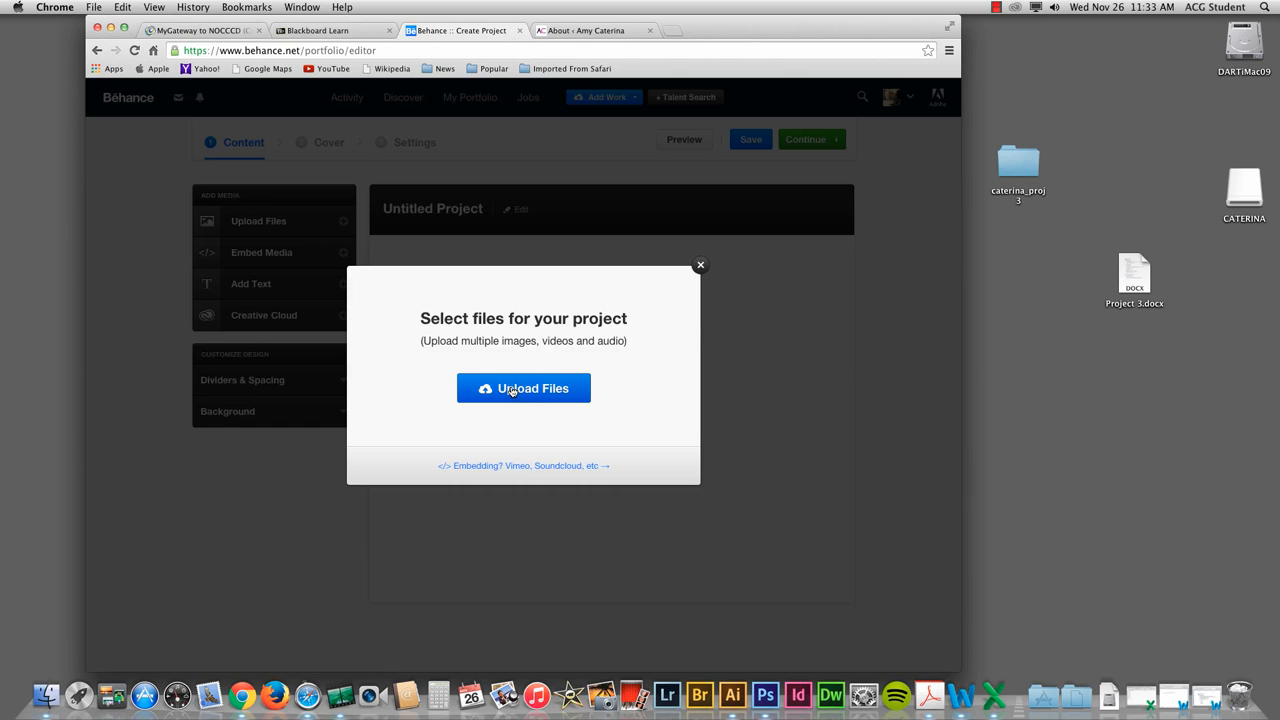
left_click(512, 390)
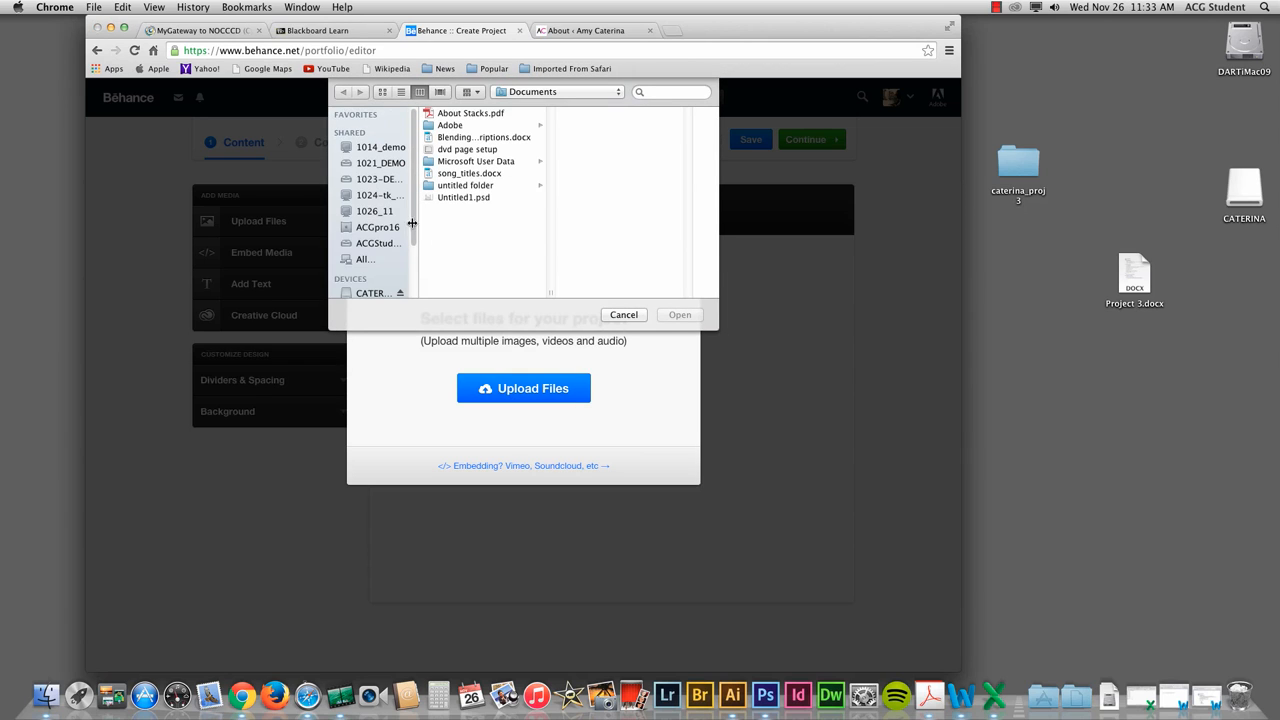
scroll(404, 281, "down", 3)
scroll(404, 281, "up", 3)
left_click(396, 115)
left_click(374, 145)
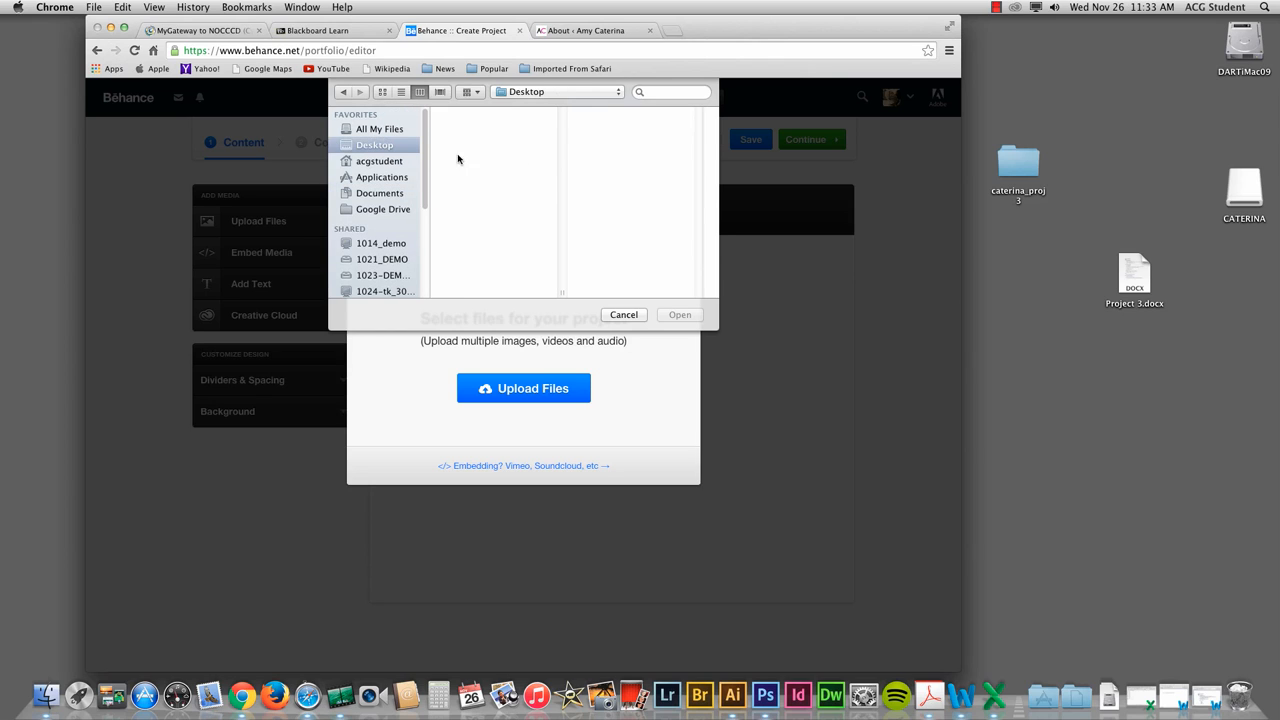
left_click(478, 113)
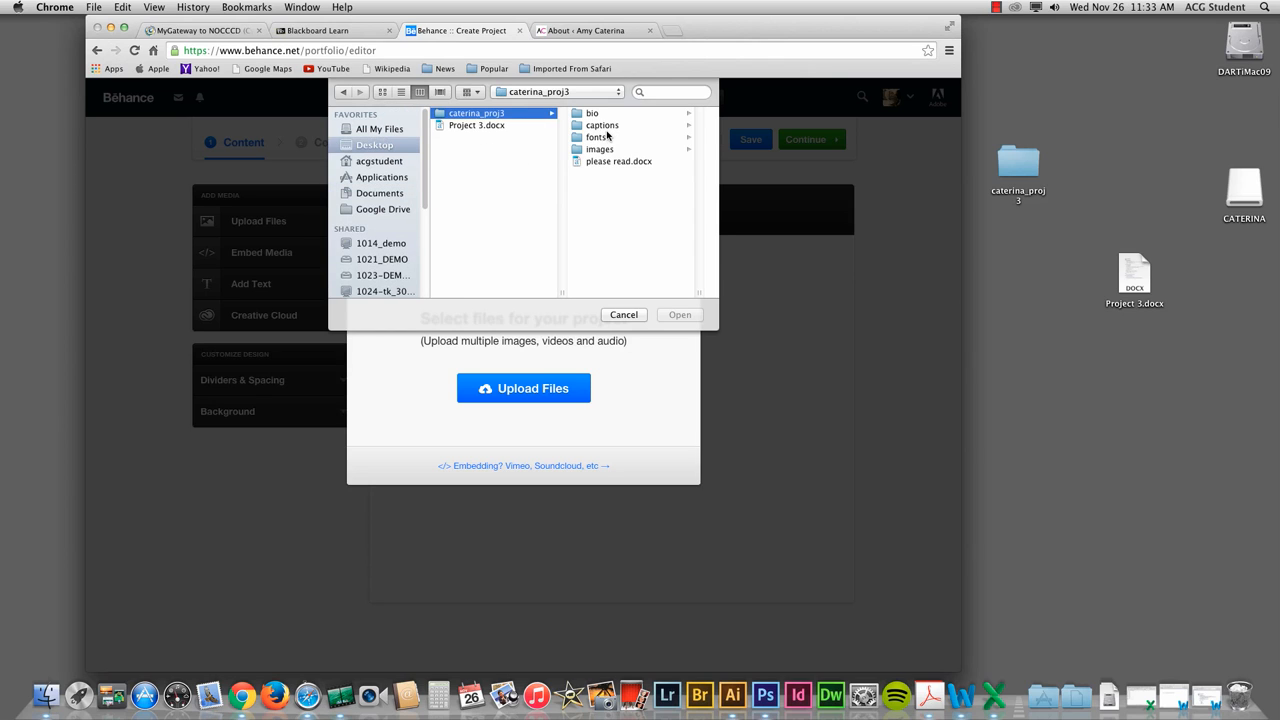
left_click(607, 150)
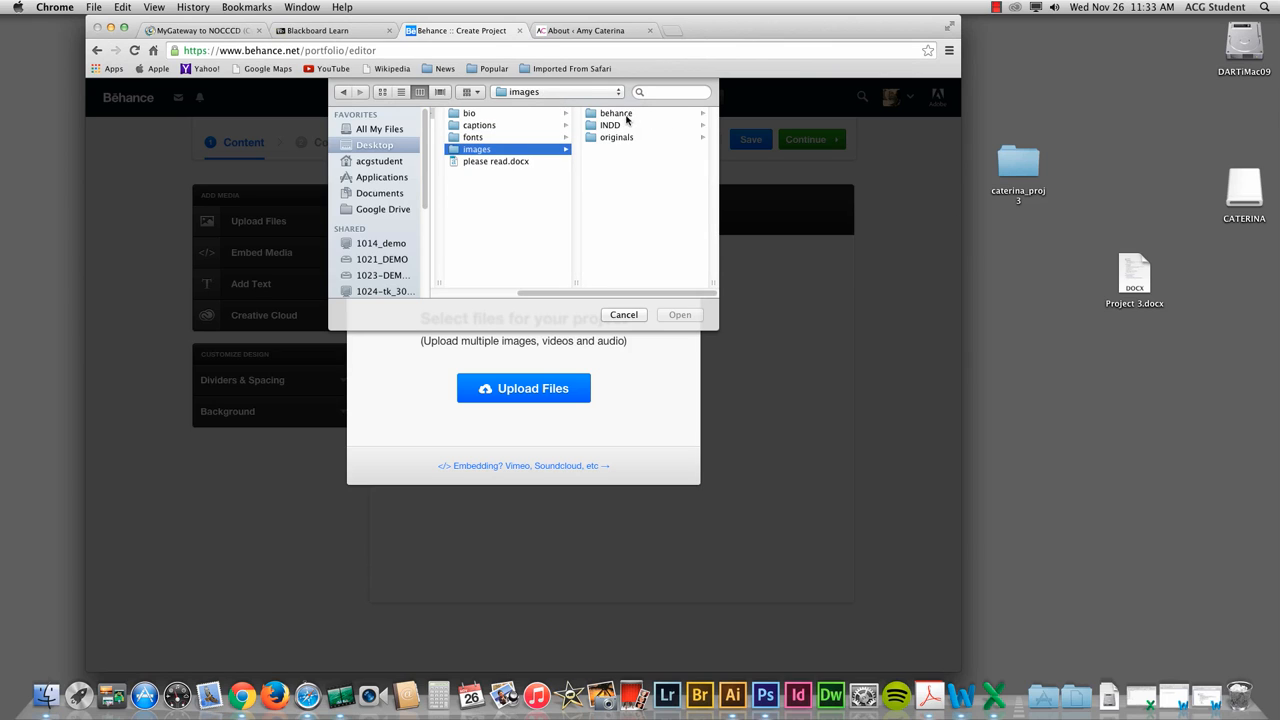
left_click(624, 125)
left_click(620, 127)
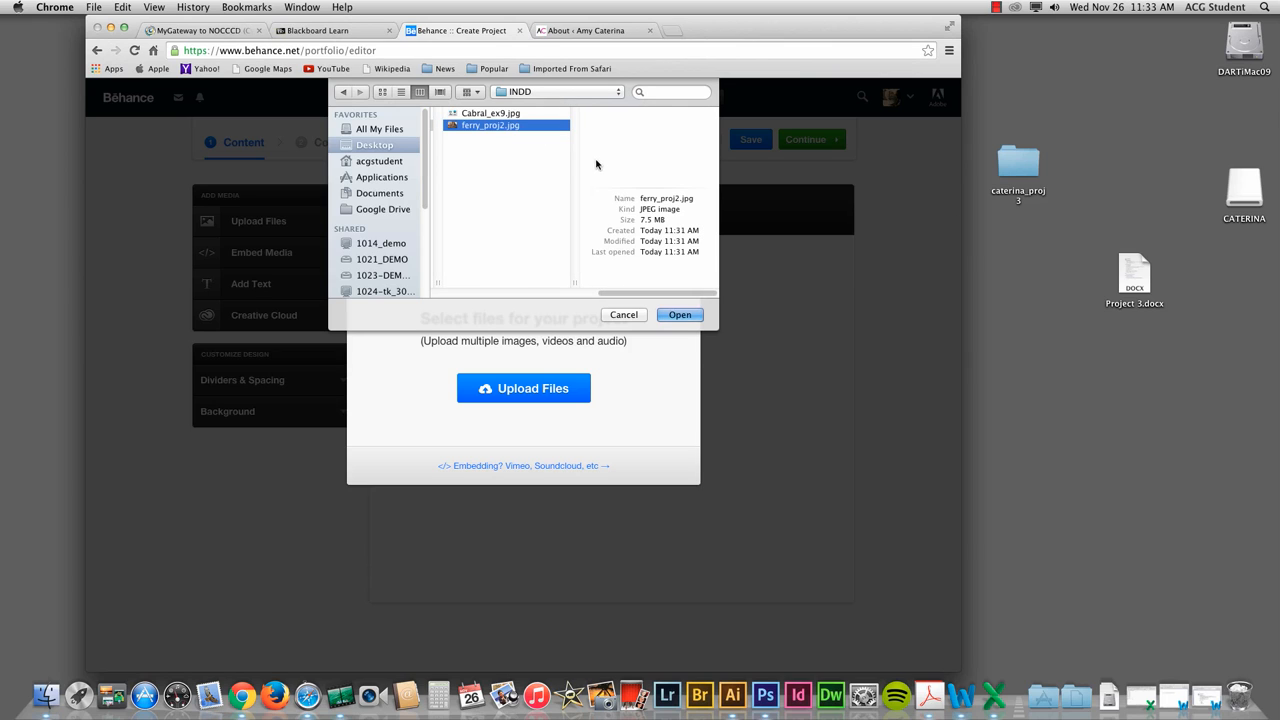
left_click(679, 314)
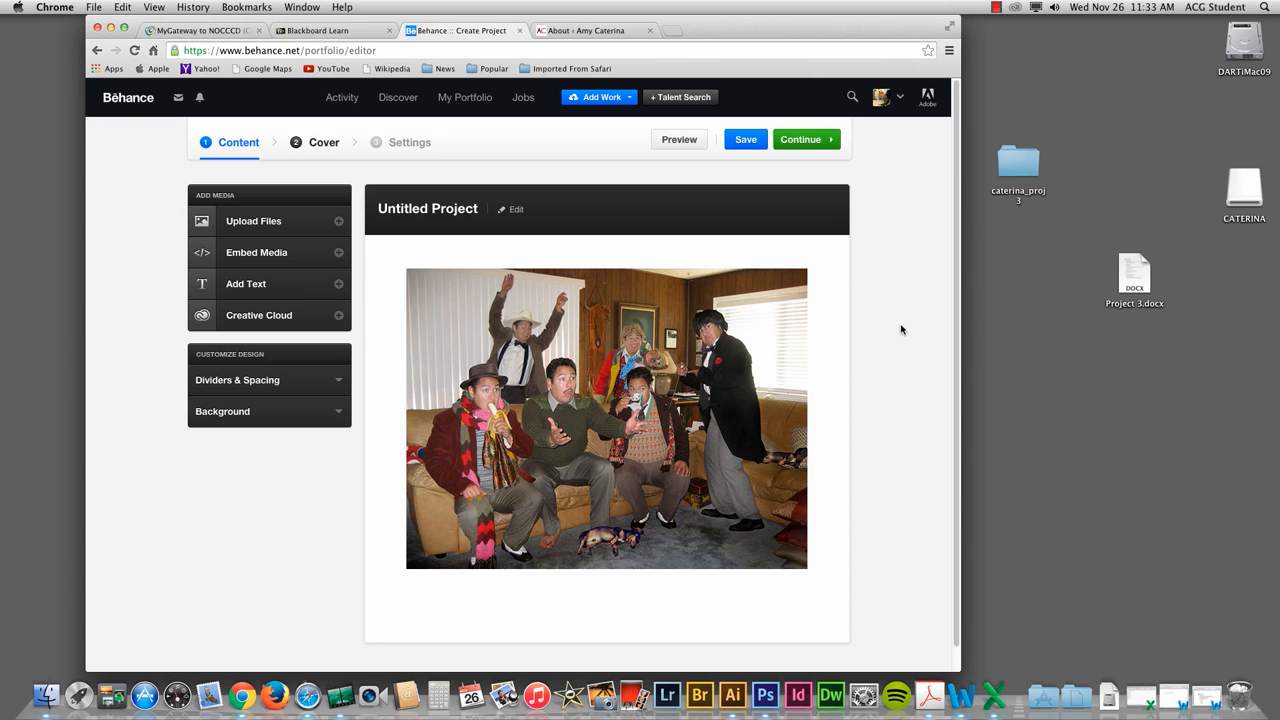
- Examine the uploaded image's caption editor and its Mark Item For Sale form, leaving both without entering anything
mouse_move(475, 334)
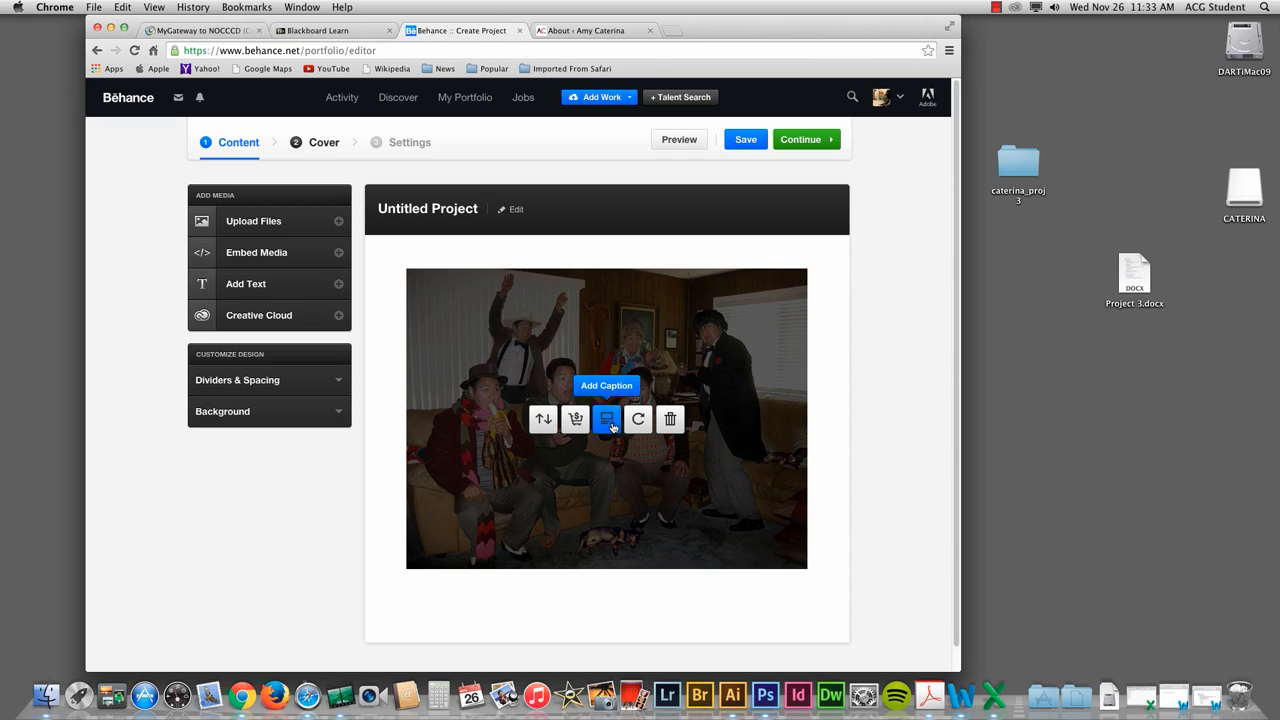
left_click(607, 420)
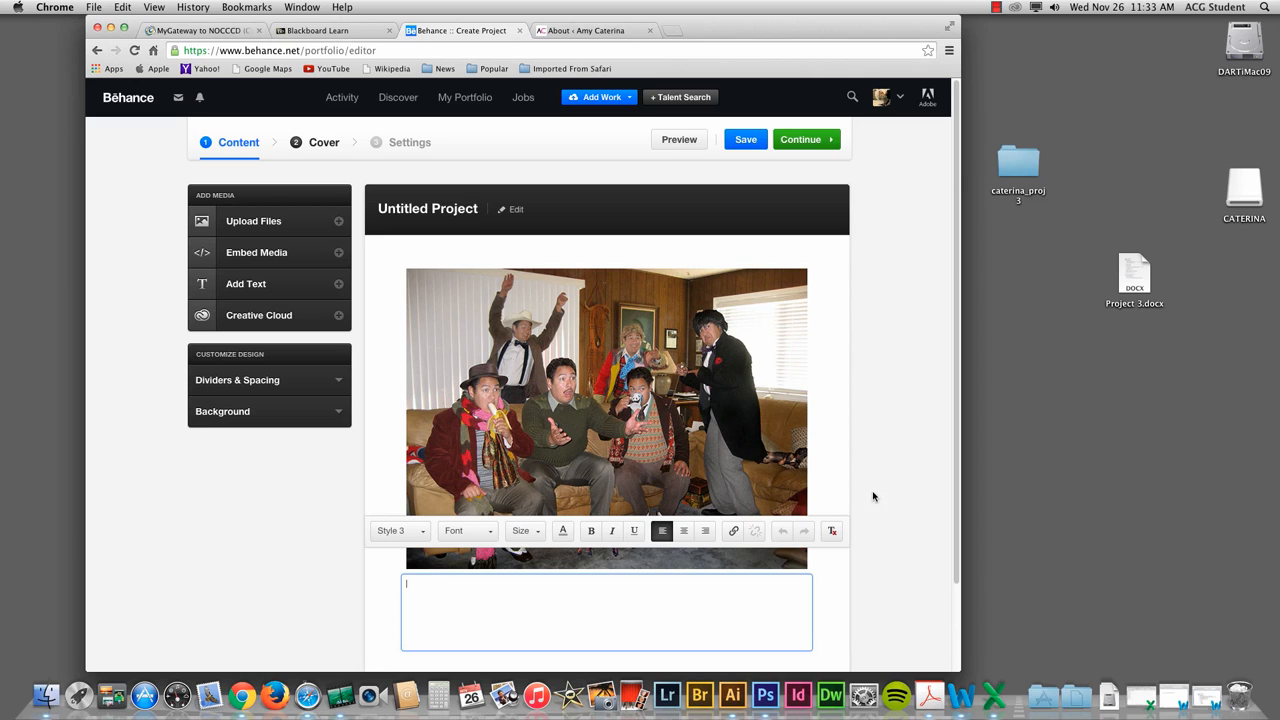
left_click(860, 514)
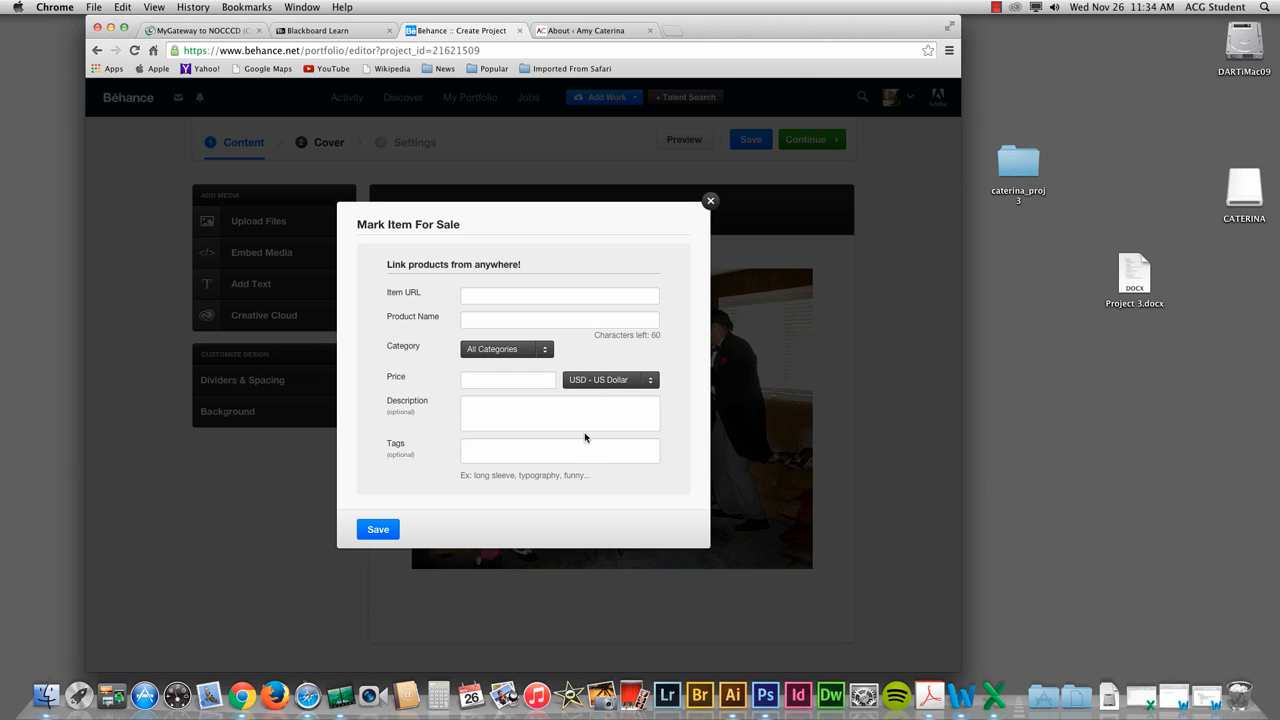
left_click(710, 200)
mouse_move(588, 413)
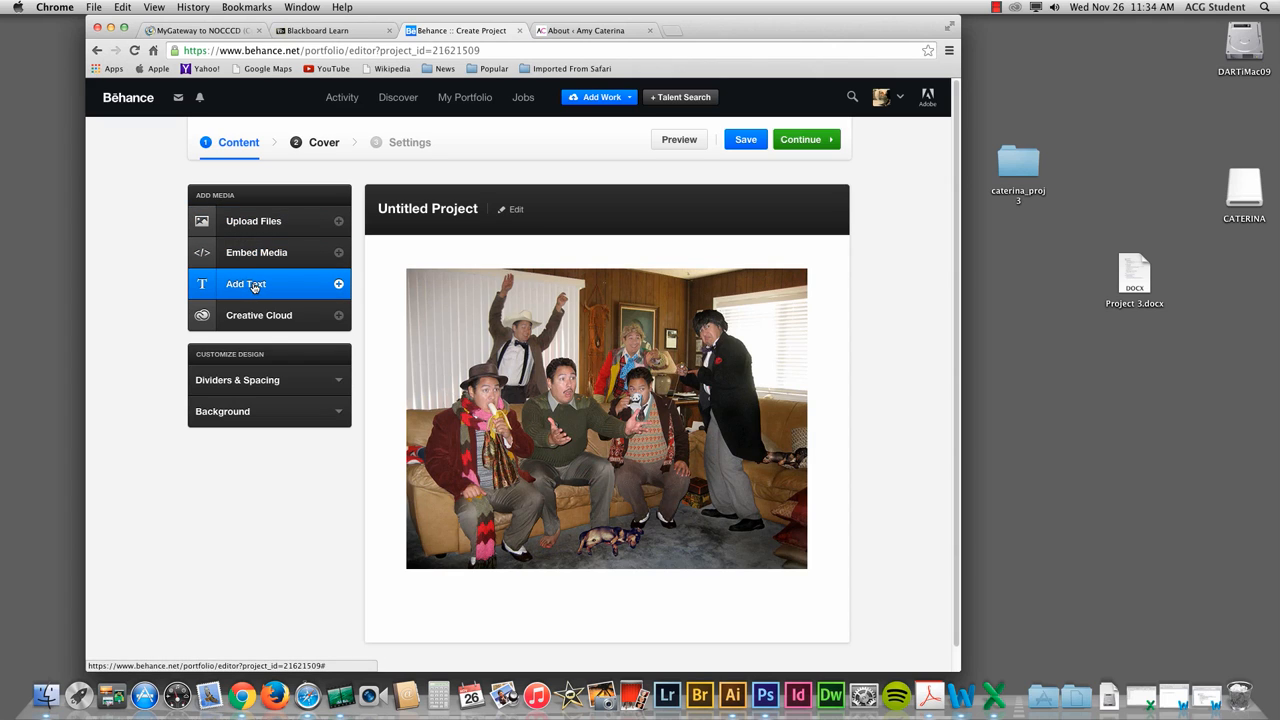
- Choose the solid line divider for the project and set its color to red (FF0000)
left_click(259, 386)
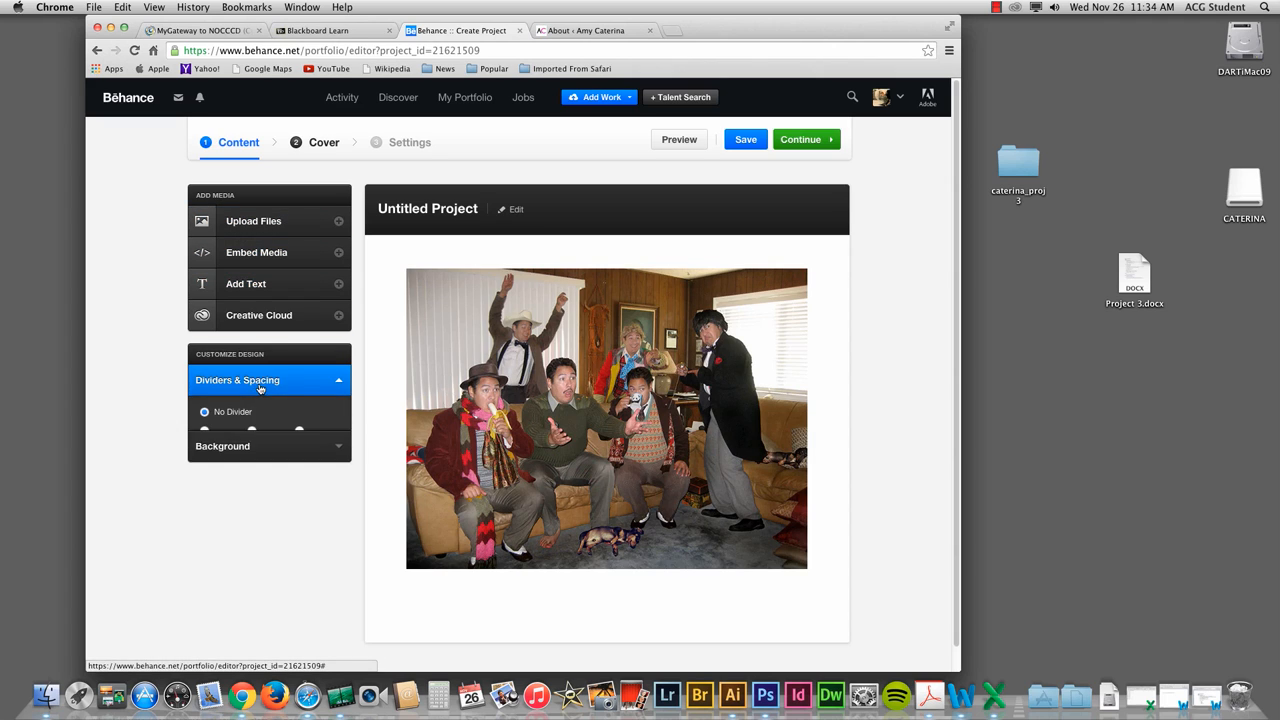
left_click(224, 430)
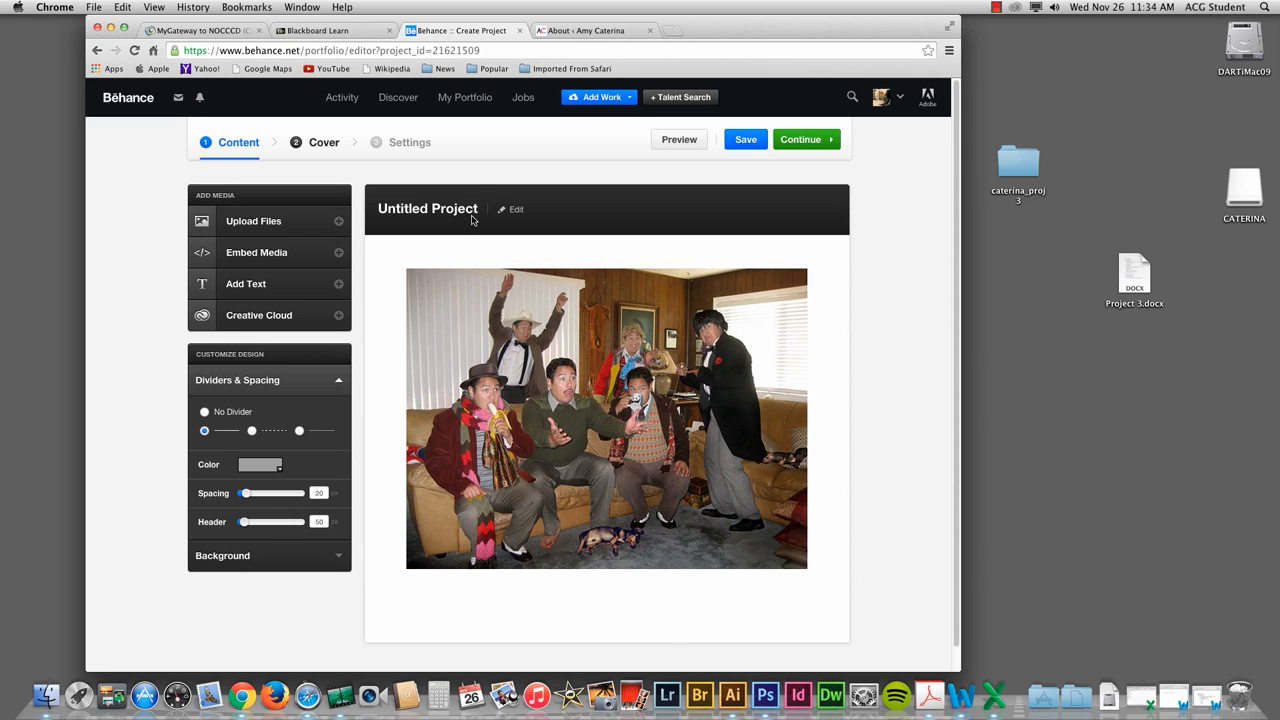
left_click(512, 209)
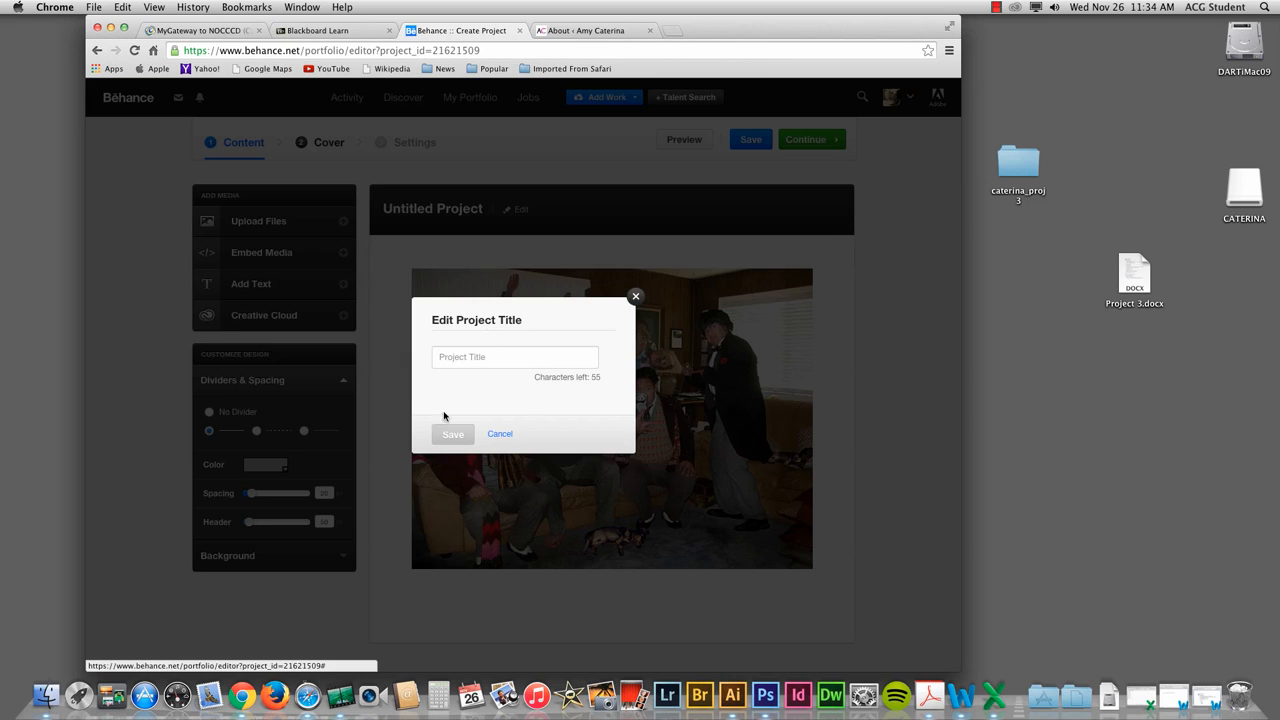
left_click(500, 434)
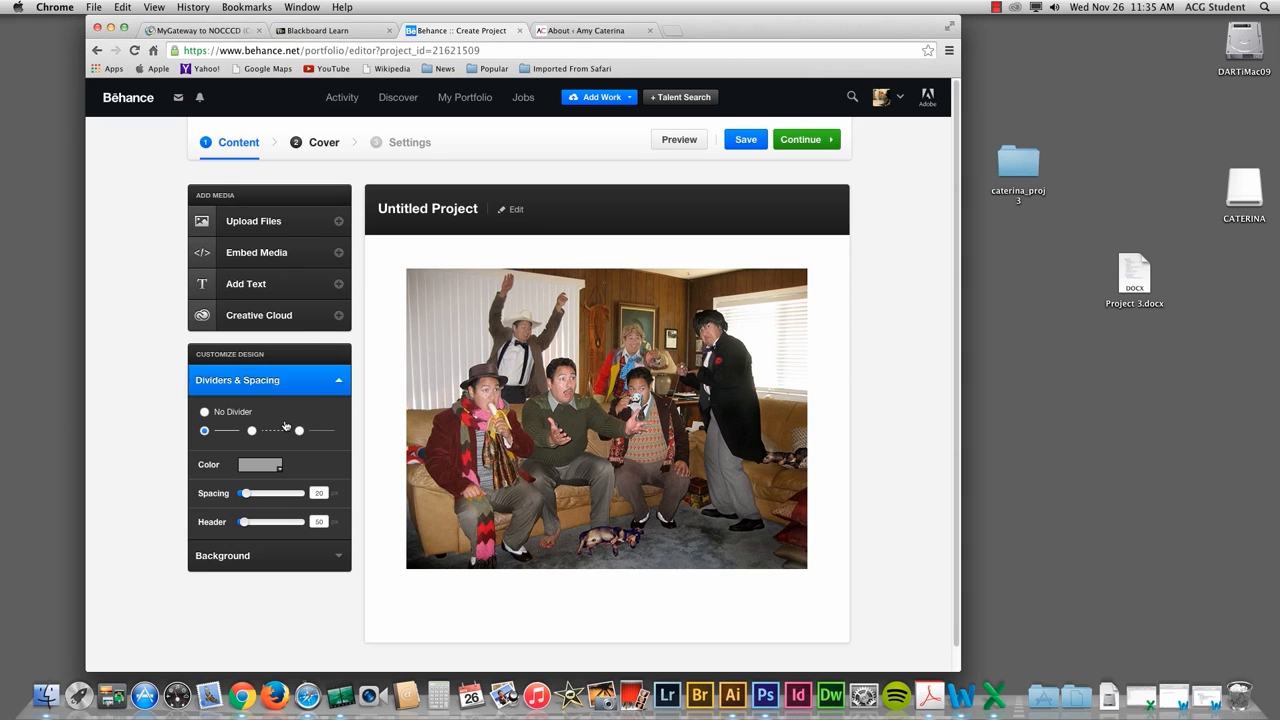
left_click(260, 466)
left_click_drag(394, 438, 412, 392)
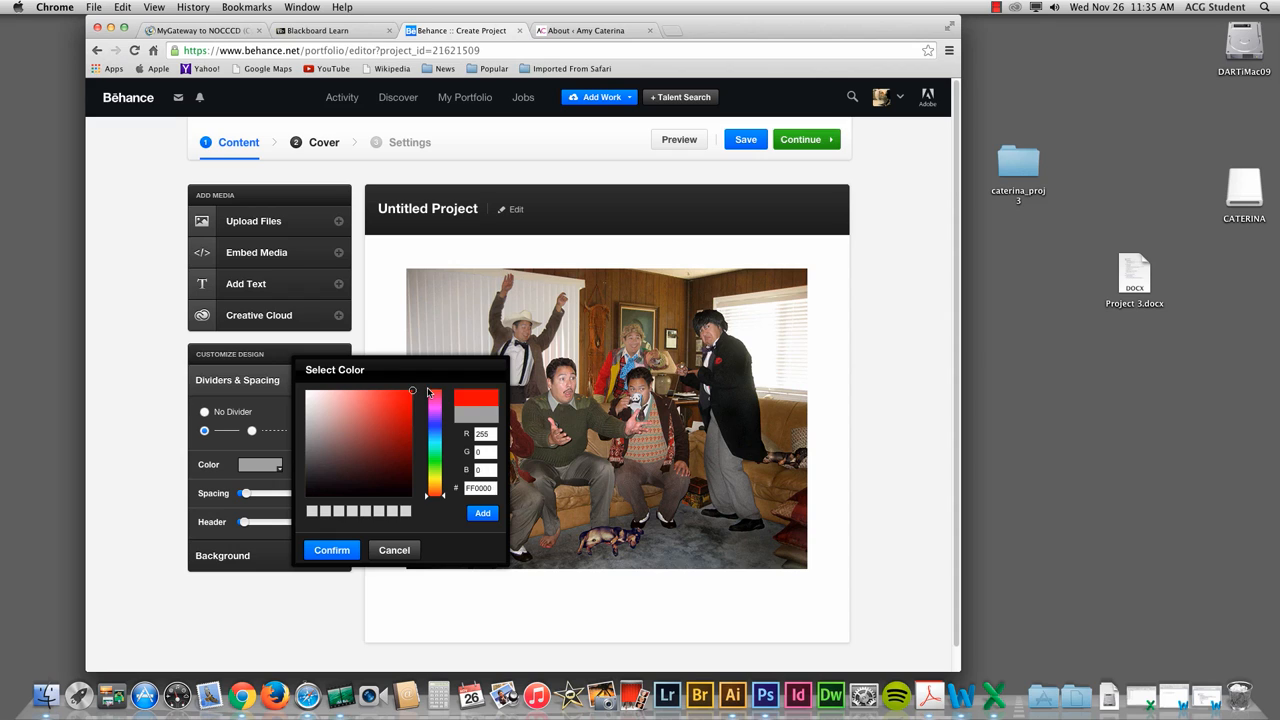
left_click(331, 550)
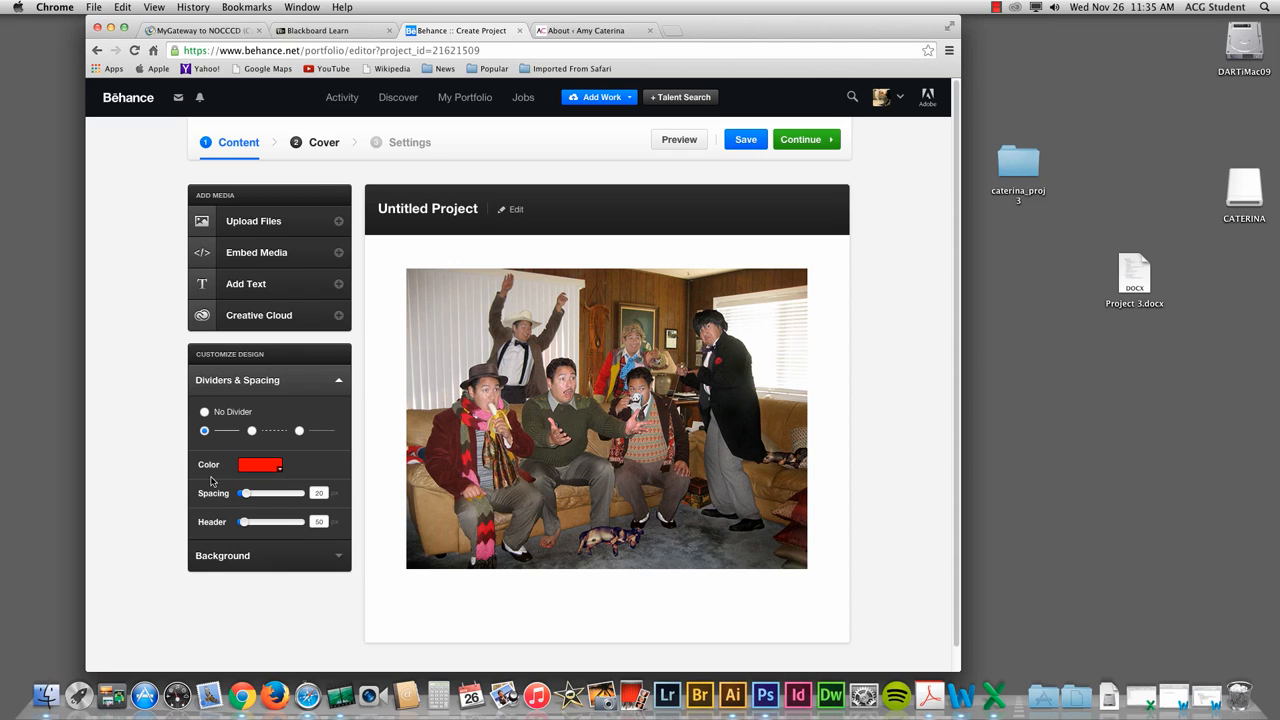
- Preview the project, return to editing and save it, leaving the cover setup without adding anything
left_click(678, 139)
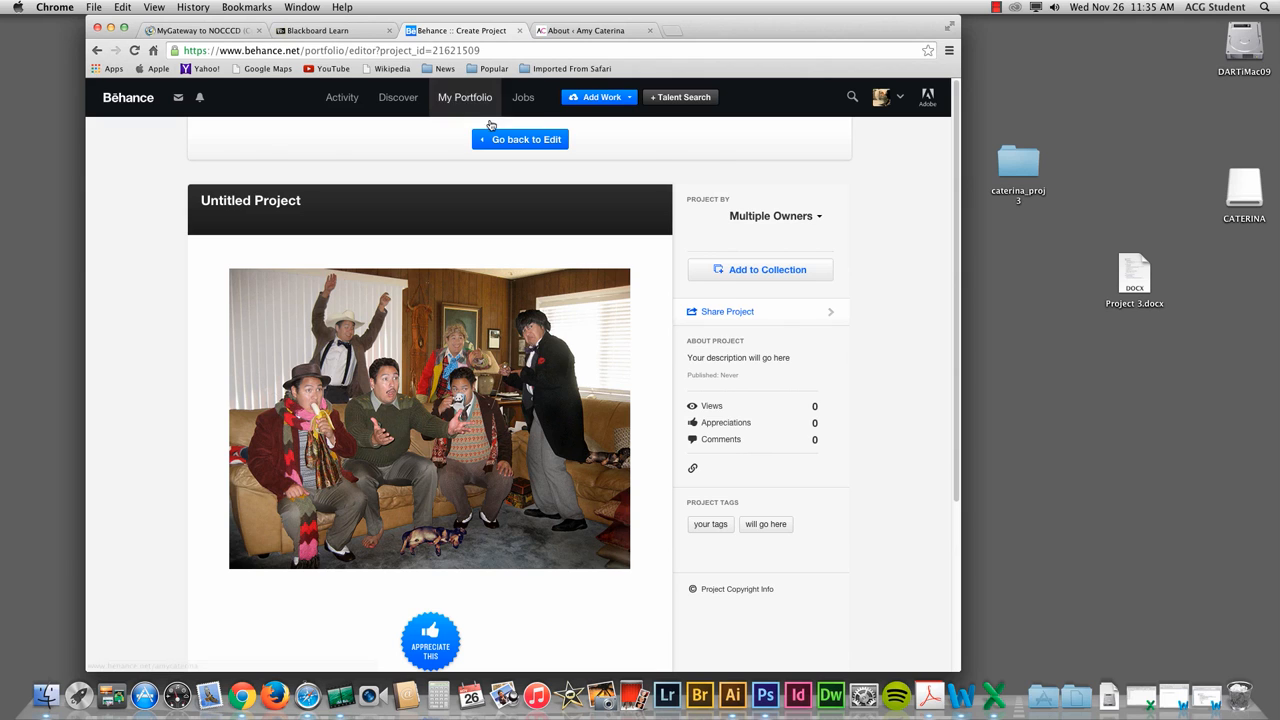
left_click(520, 139)
left_click(741, 143)
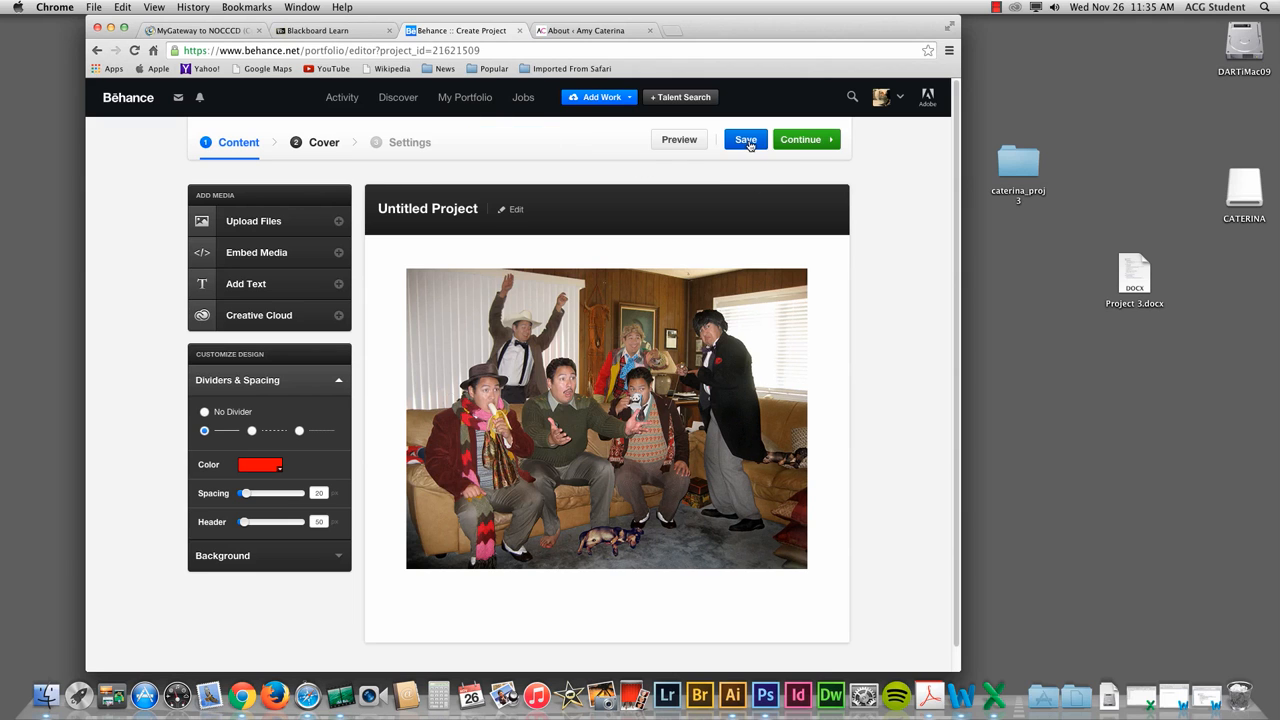
left_click(806, 139)
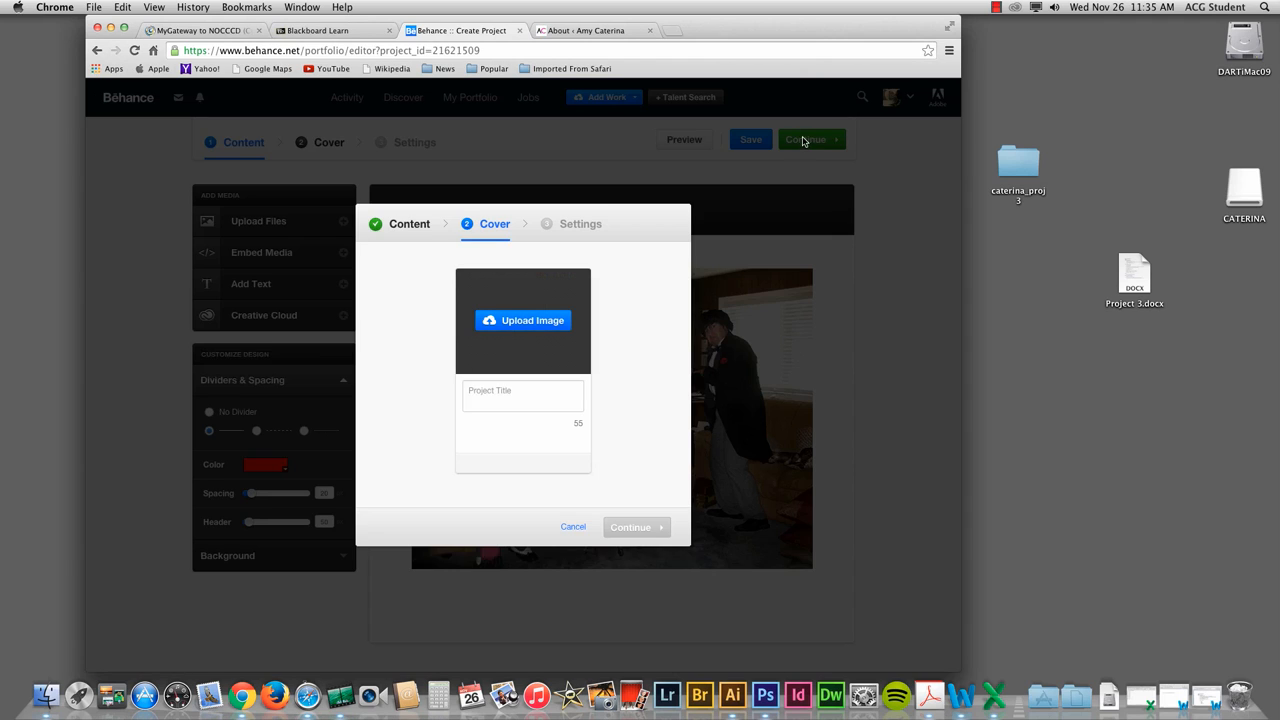
left_click(573, 527)
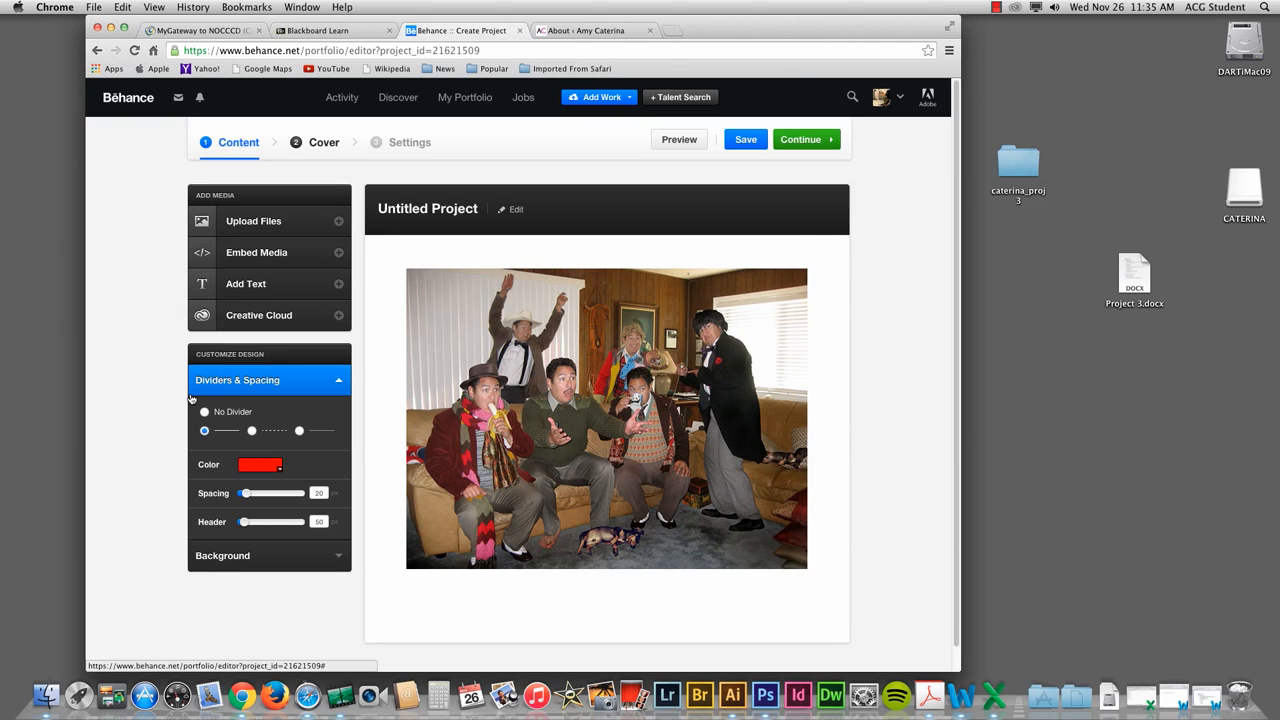
- Try light gray (D5D5D5) as the divider color, and cancel the choice
left_click(260, 466)
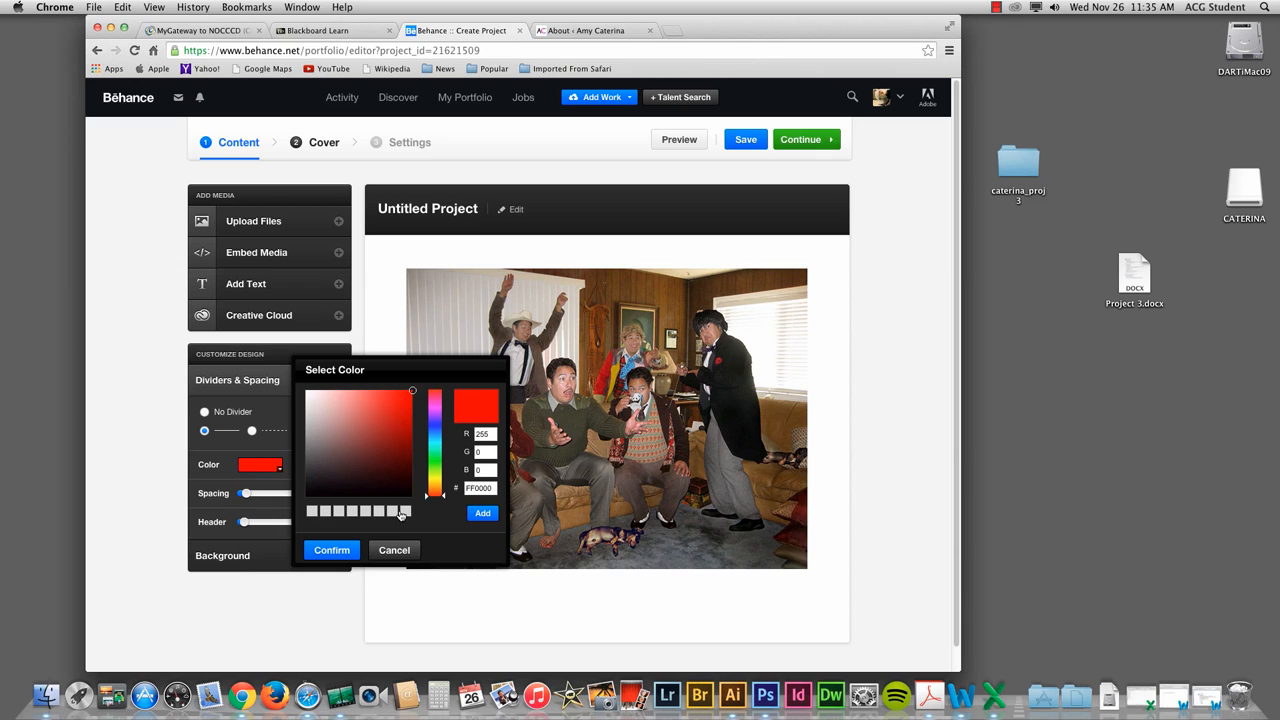
left_click(404, 512)
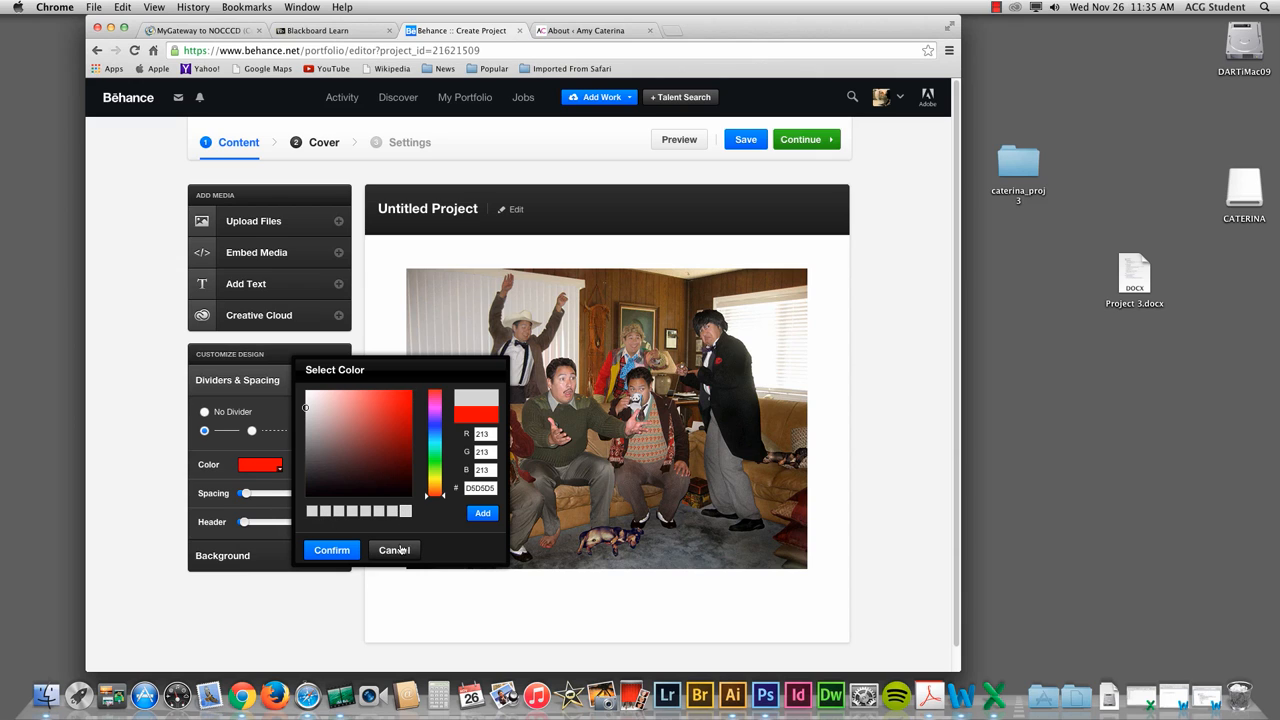
left_click(399, 549)
- Try red (FF0000) as the project's background color, and cancel the choice
left_click(231, 557)
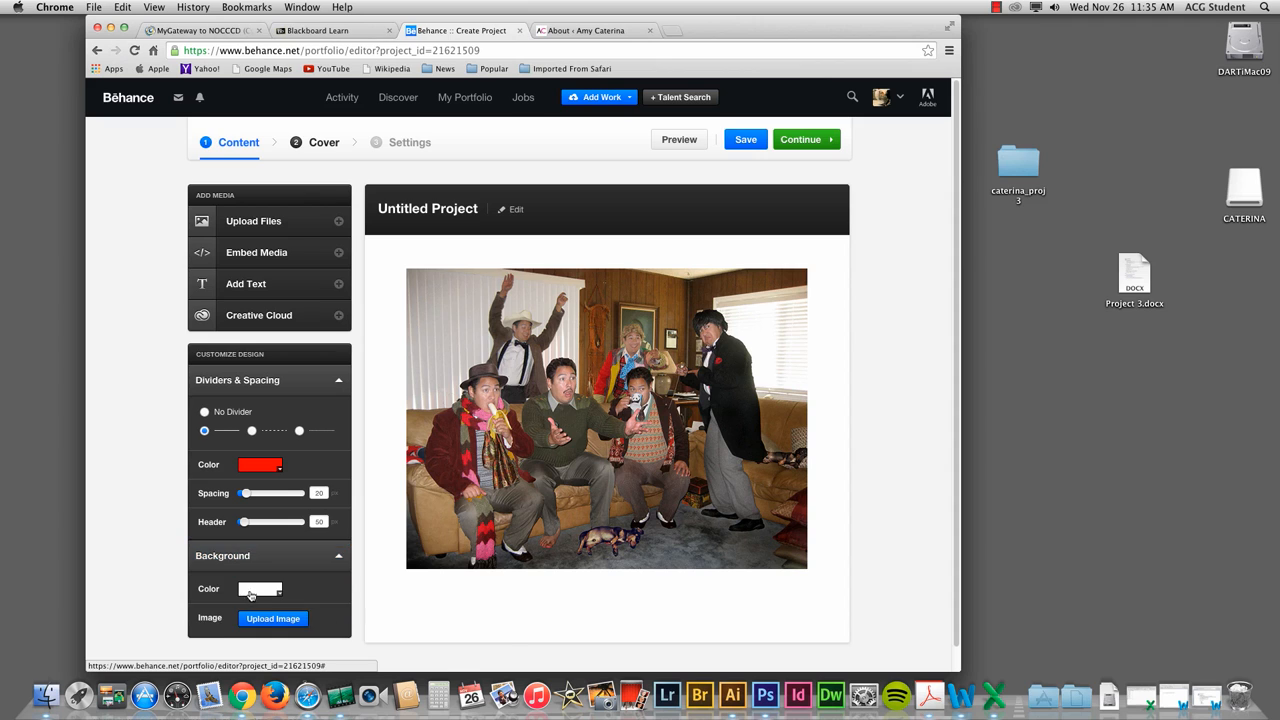
left_click(260, 588)
left_click(432, 515)
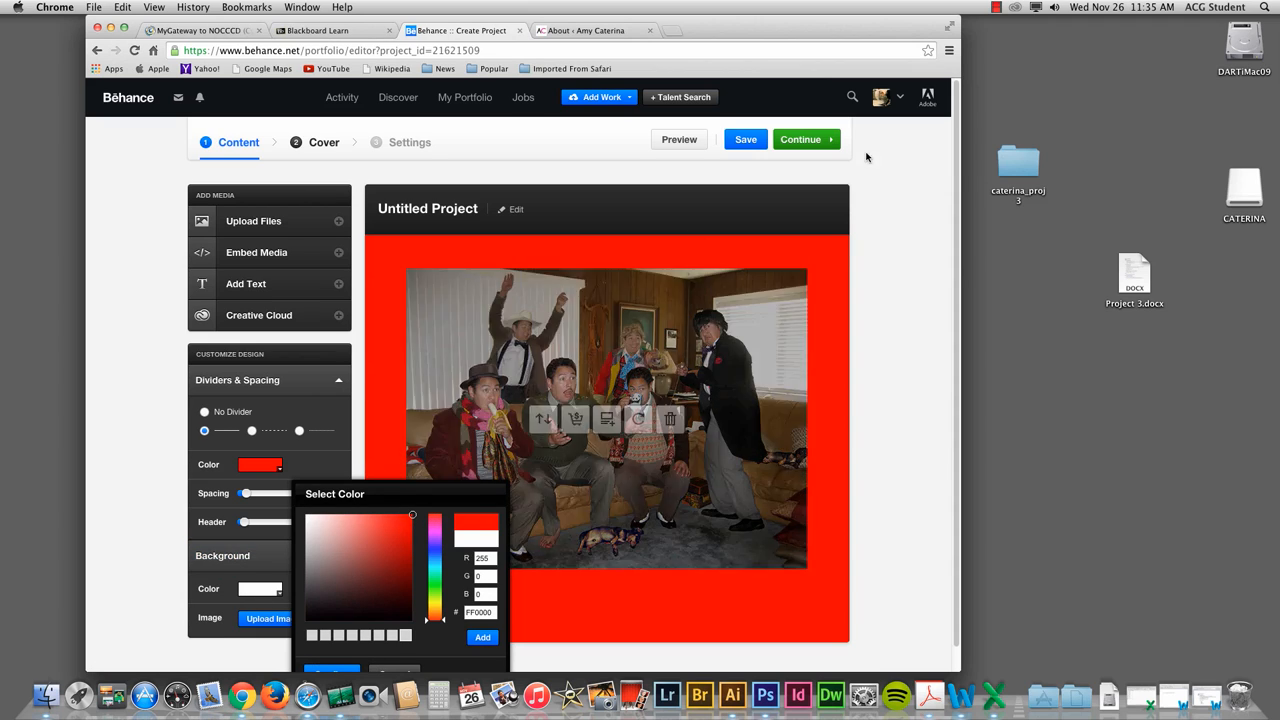
mouse_move(959, 154)
left_mouse_down()
mouse_move(959, 221)
mouse_move(959, 118)
mouse_move(955, 153)
left_mouse_up()
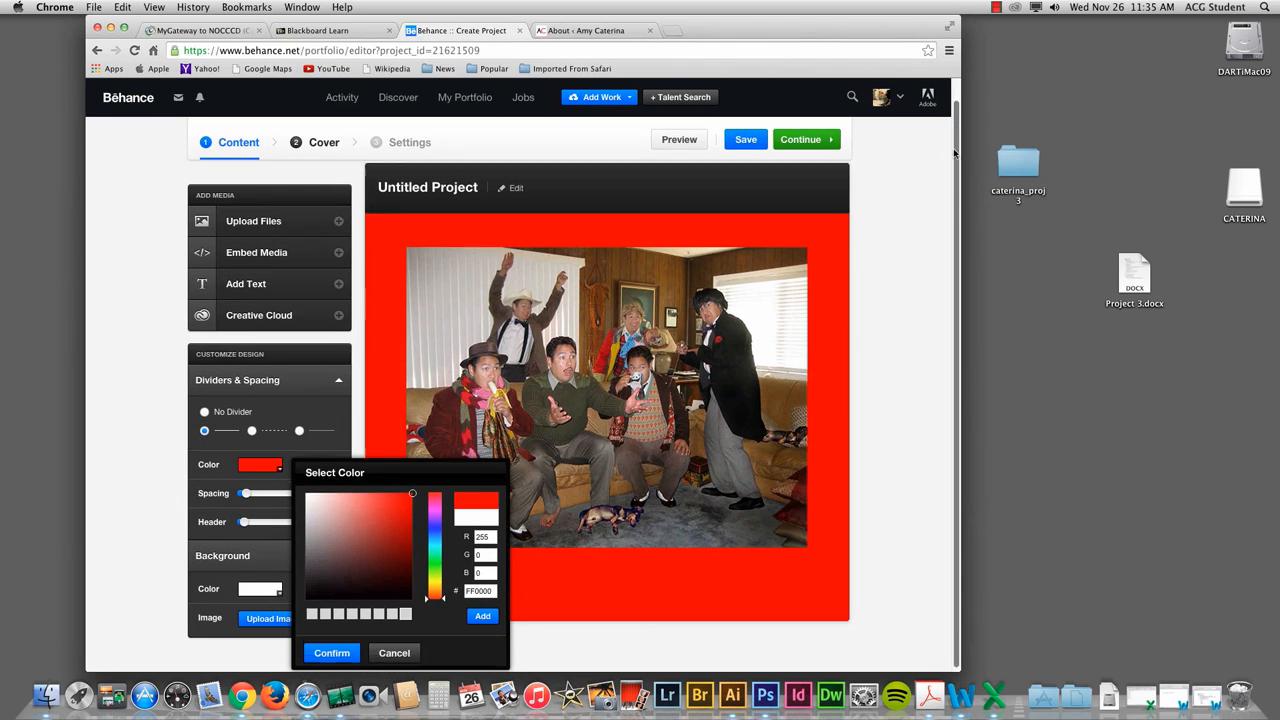
left_click(393, 652)
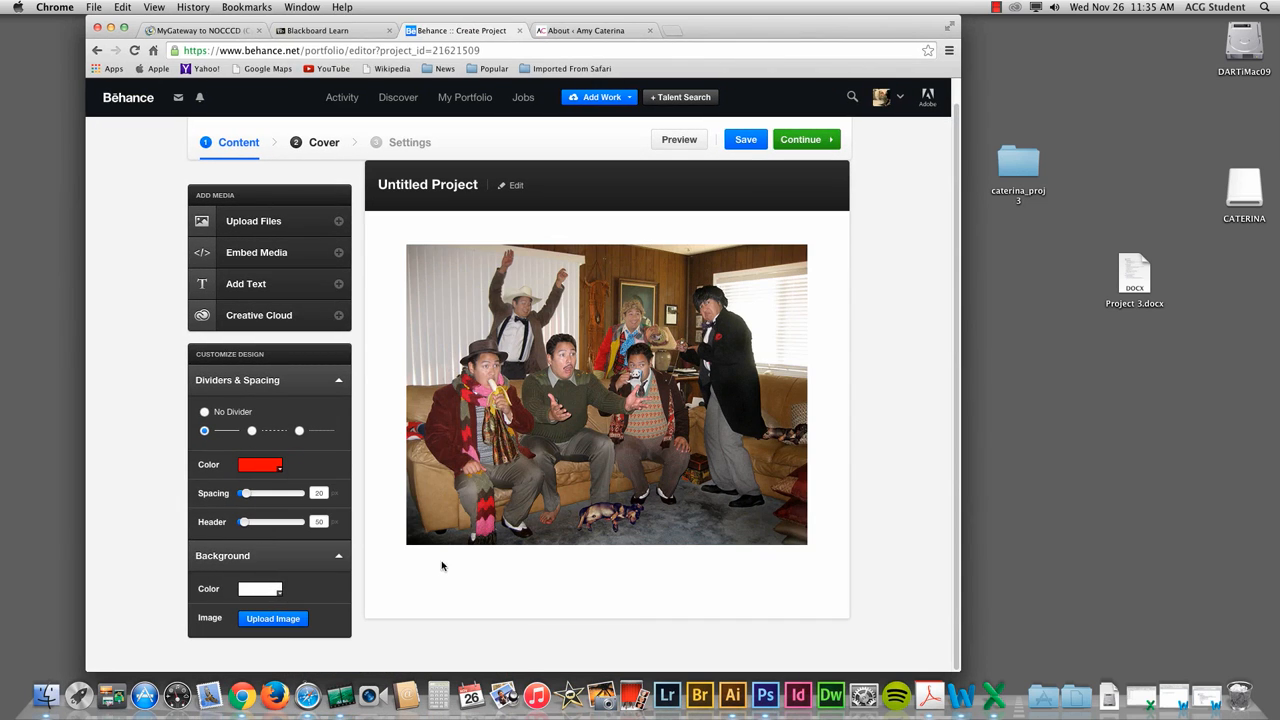
- Save the project, continue to the cover stage and upload ferry_proj2.jpg as the cover image
mouse_move(451, 557)
mouse_move(557, 458)
left_click(746, 142)
left_click(800, 140)
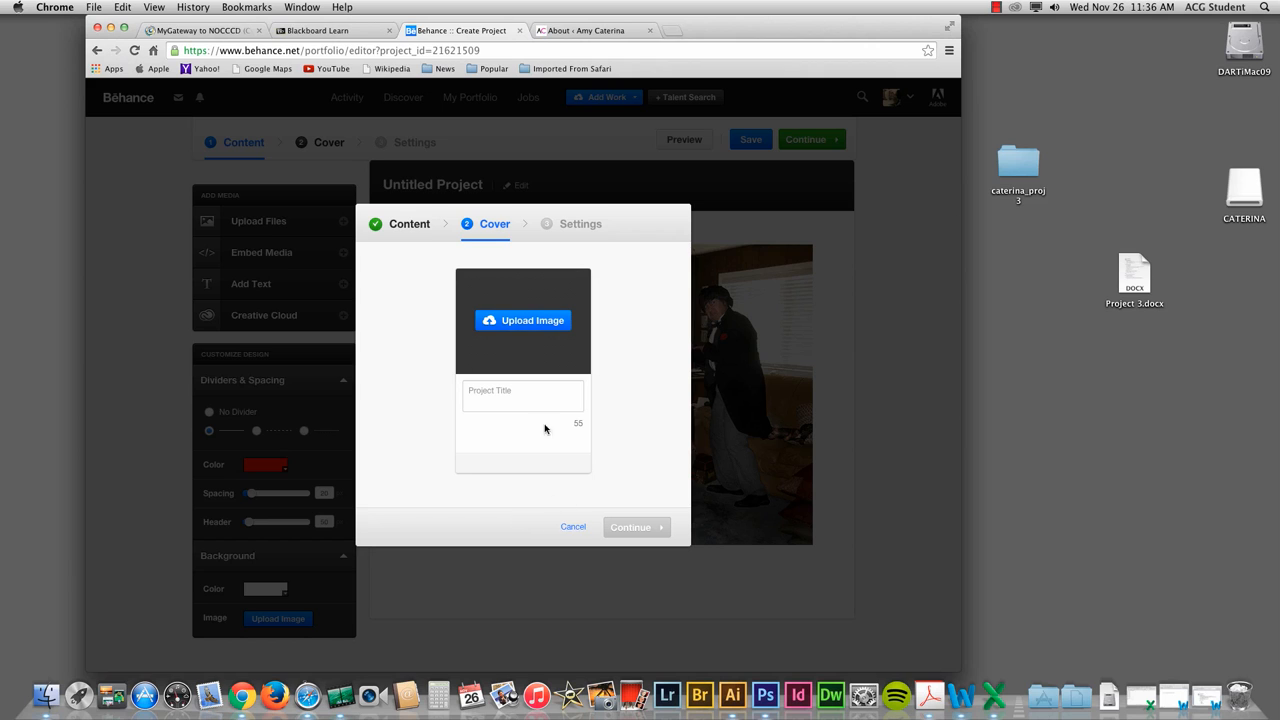
left_click(522, 322)
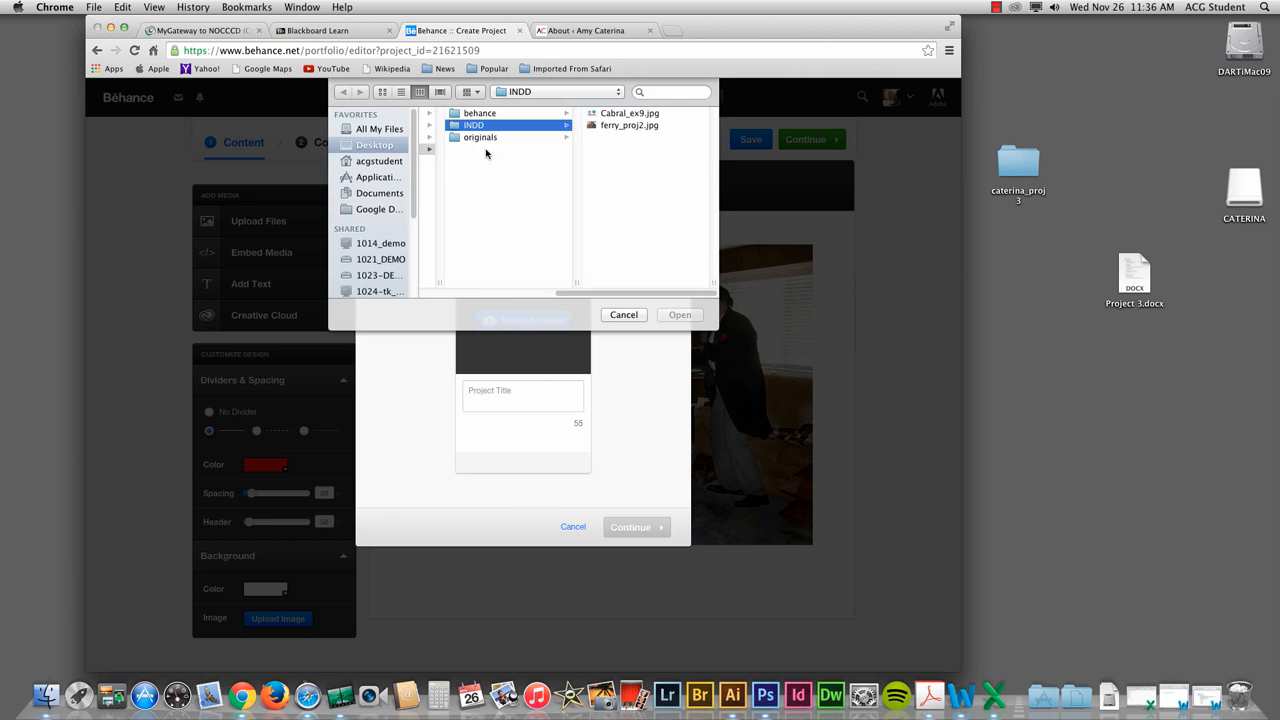
left_click(618, 126)
left_click(679, 314)
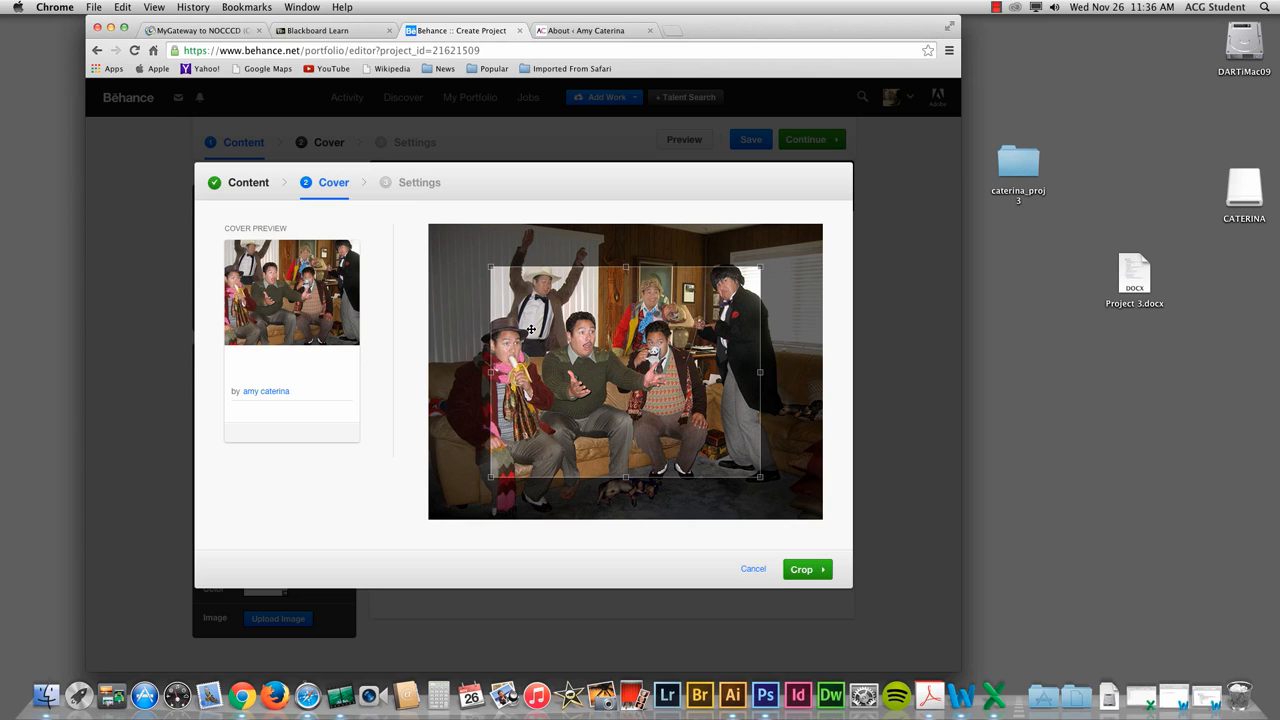
- Crop the cover to the lower-right part of the photo, including the two men on the sofa and the dog on the floor
left_click_drag(678, 414, 740, 433)
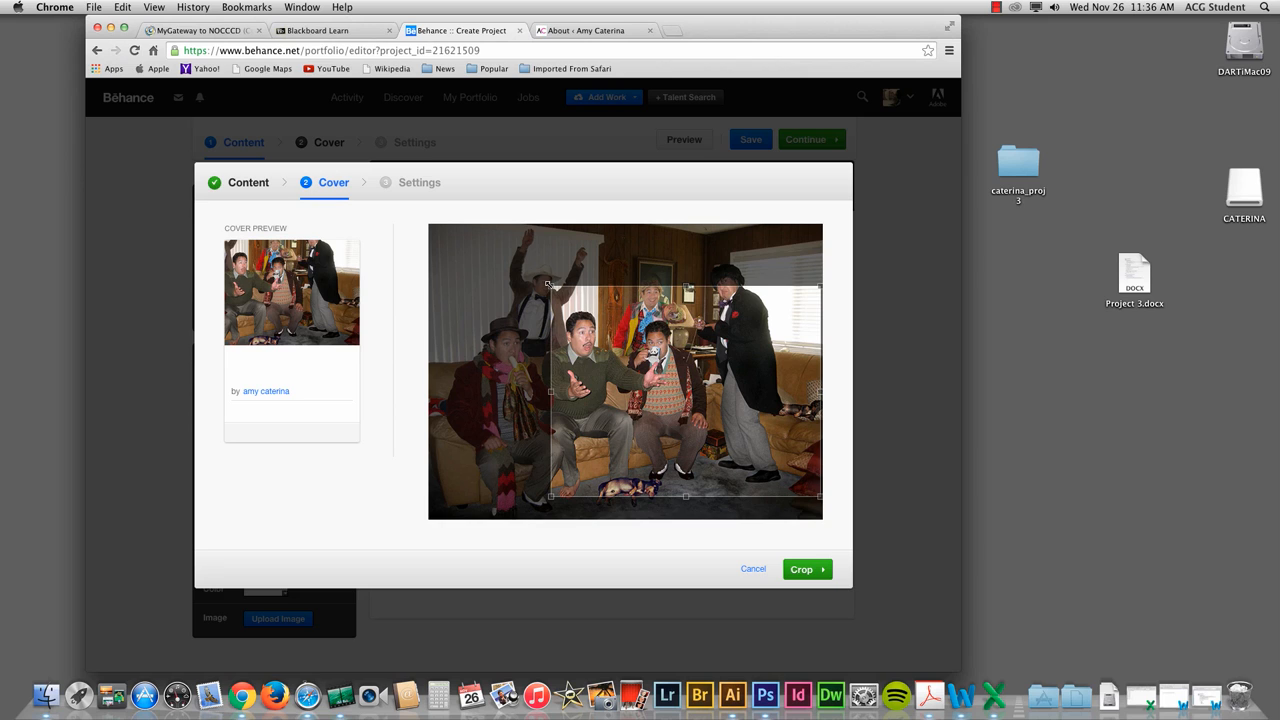
left_click_drag(694, 460, 702, 500)
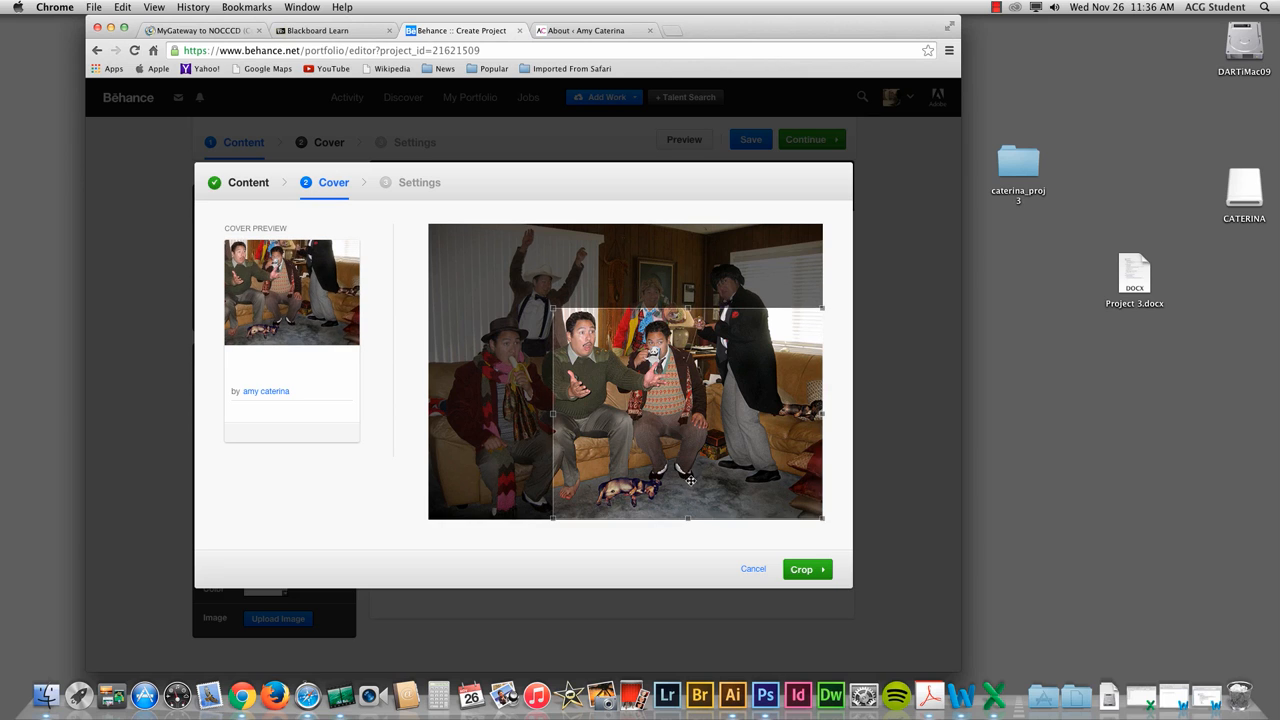
left_click(802, 568)
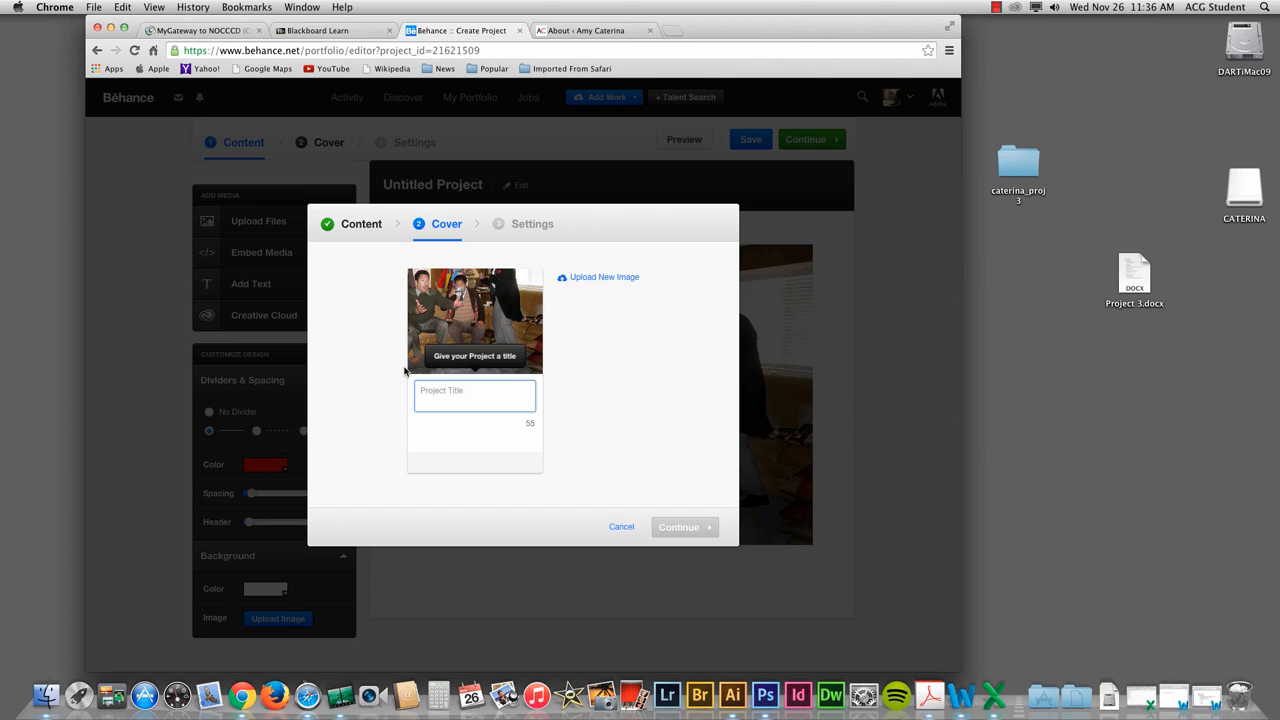
- Title the project "Fall 2014 DART 100" and continue to its settings
type("Fall")
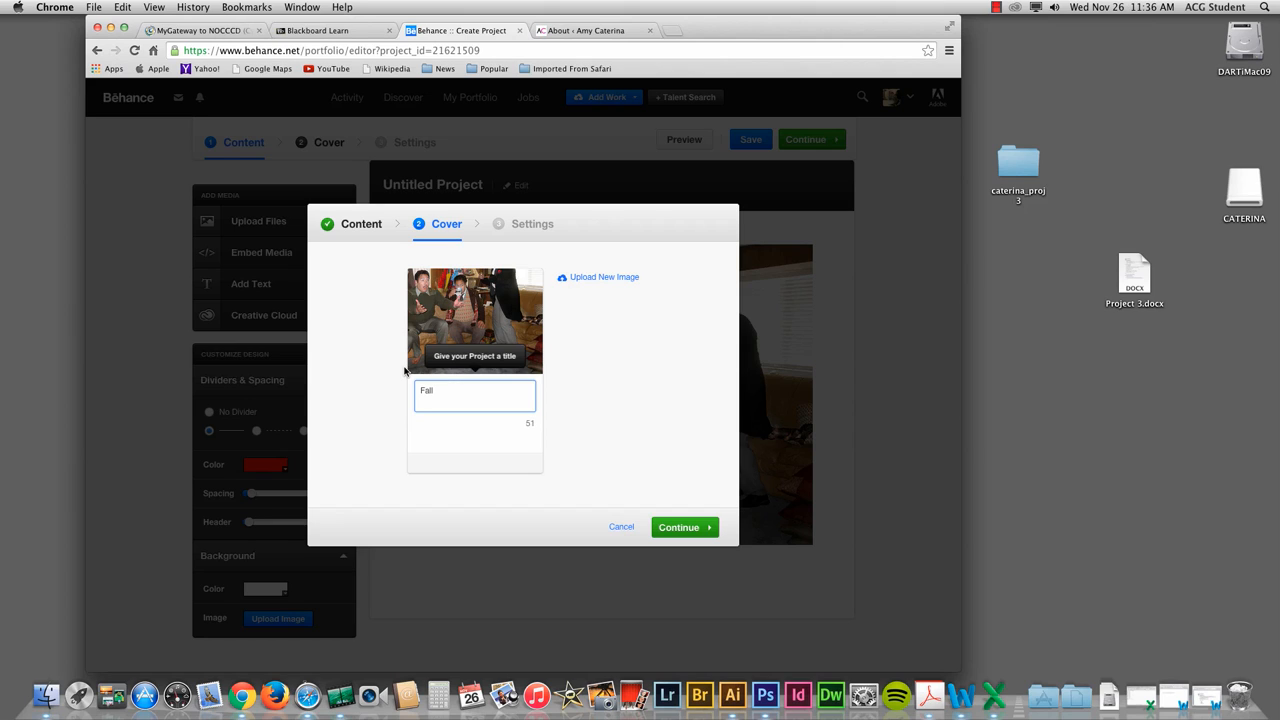
type(" 2014 DART 100")
left_click(682, 527)
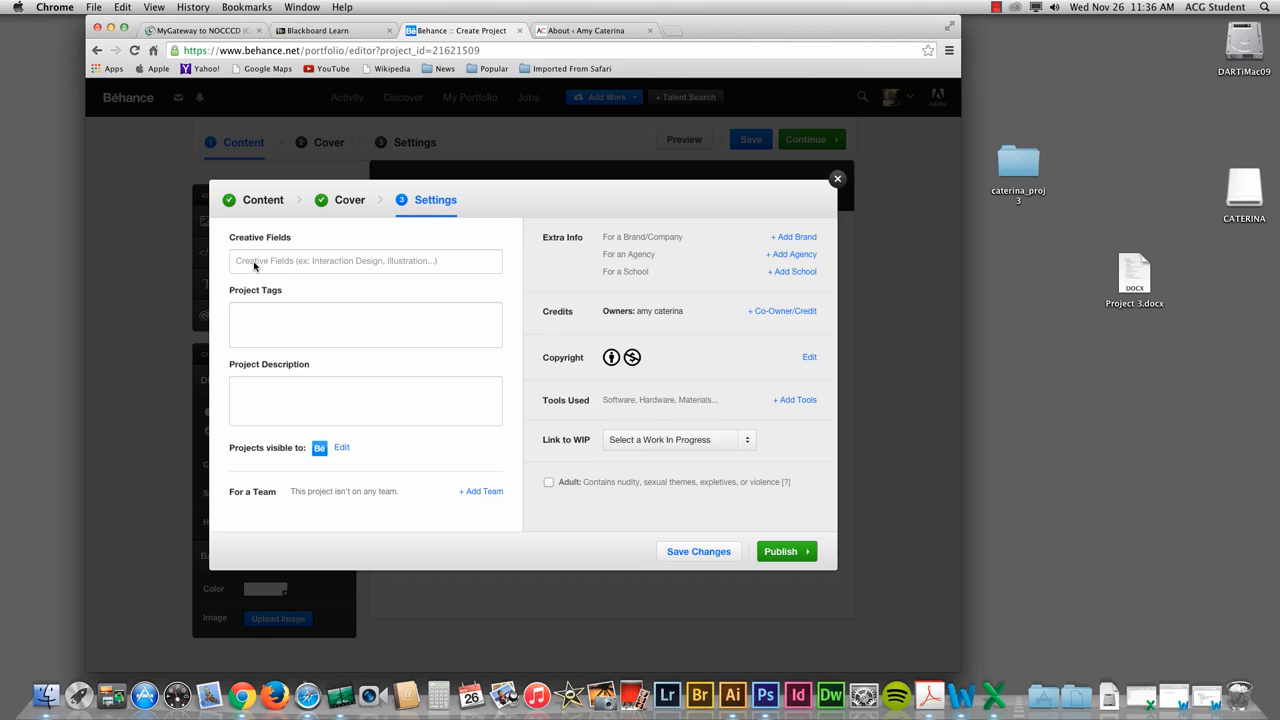
- Try to publish the project with its settings left empty, and try Graphic Design as the creative field
left_click(240, 316)
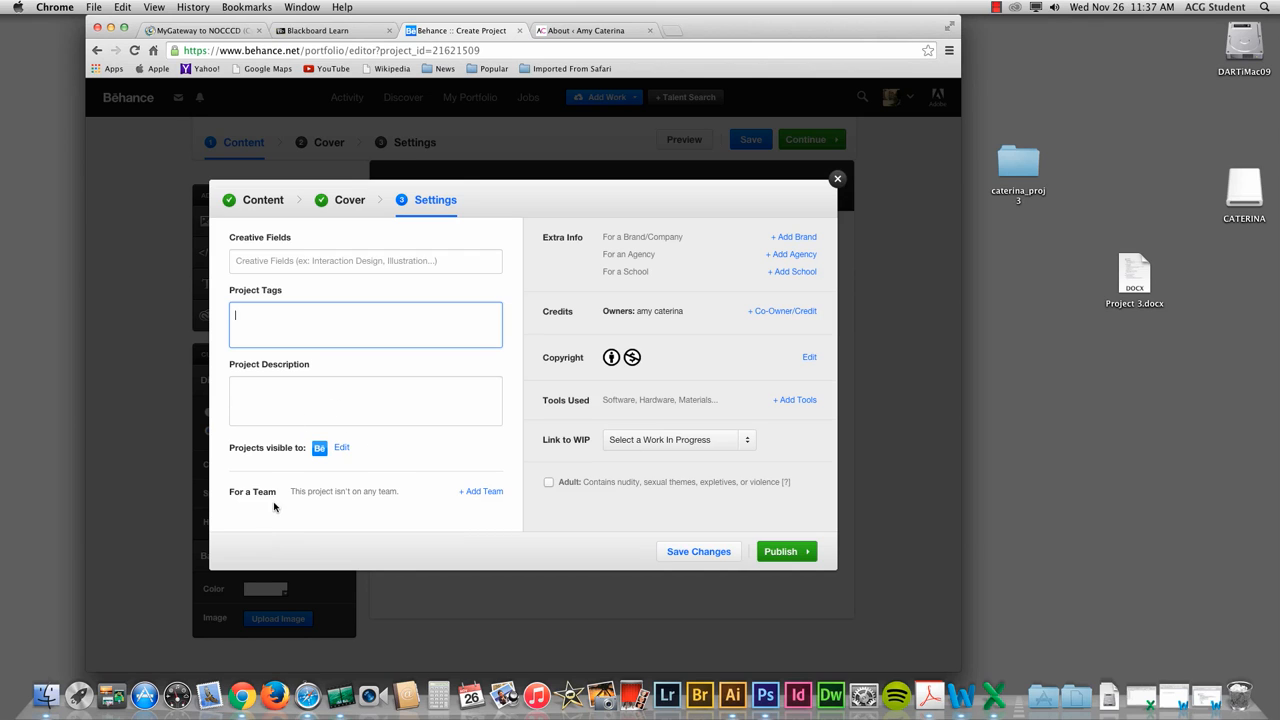
left_click(775, 553)
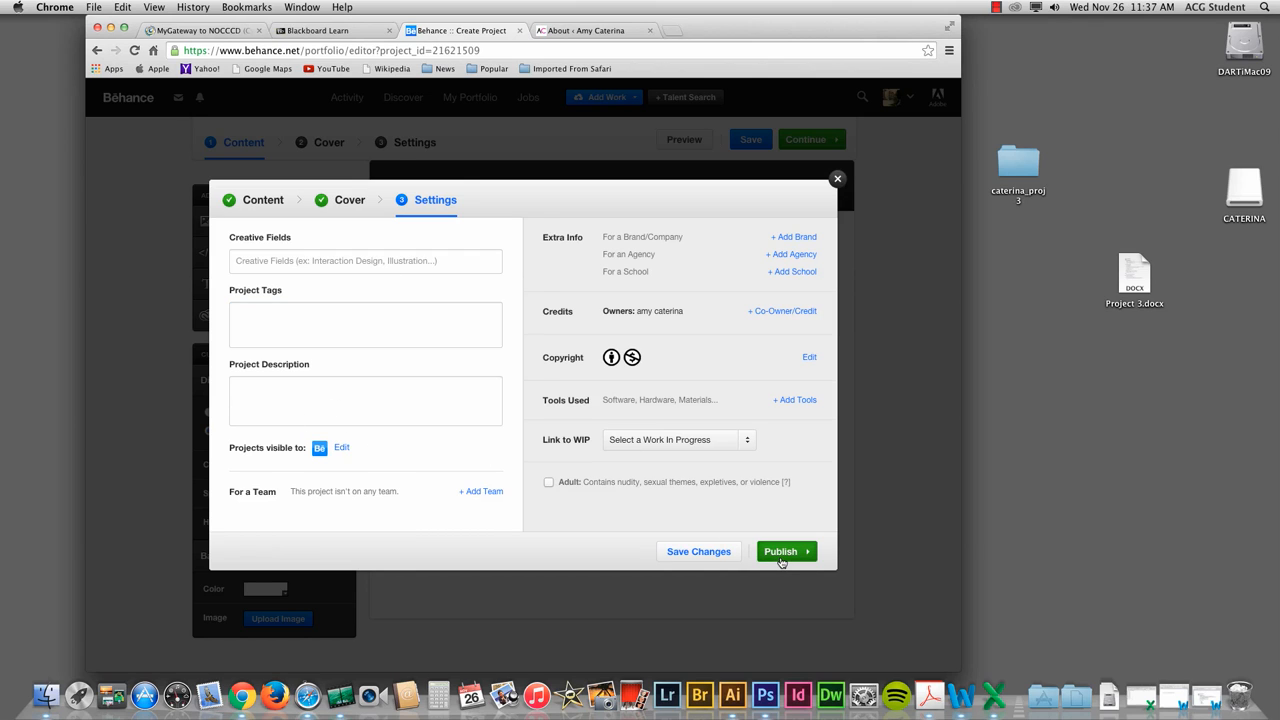
left_click(258, 256)
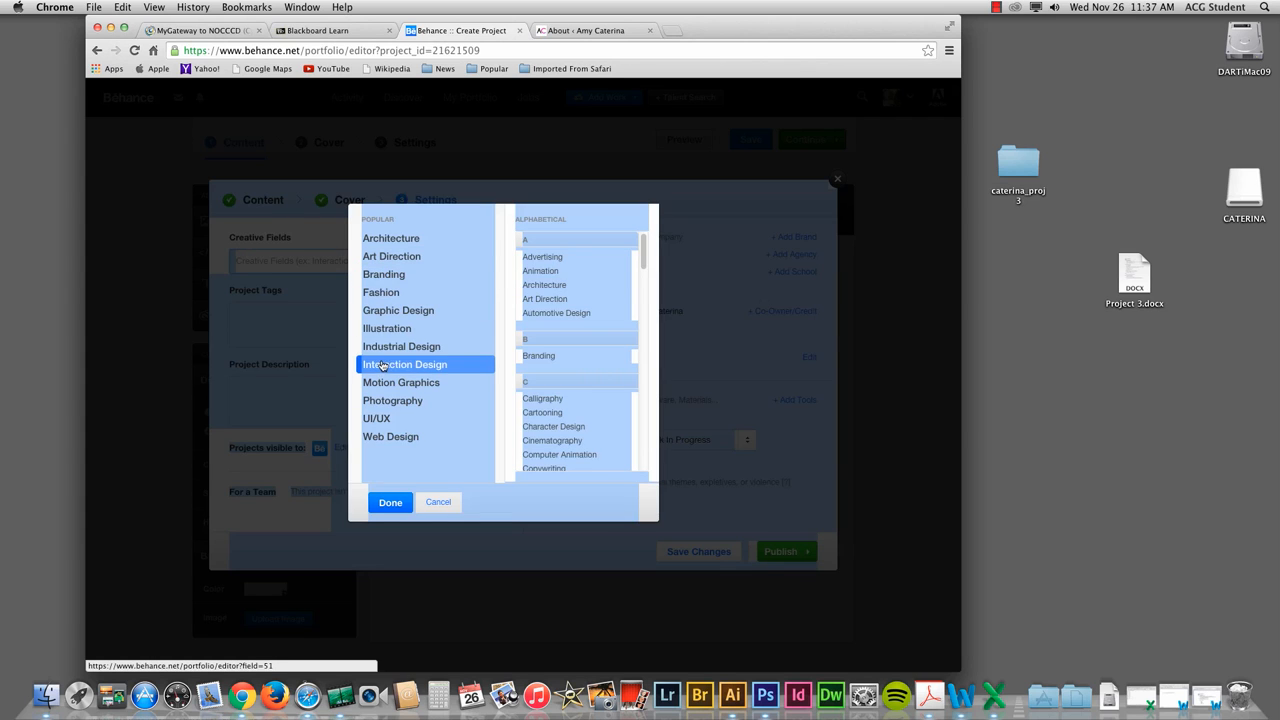
left_click(396, 311)
left_click(254, 317)
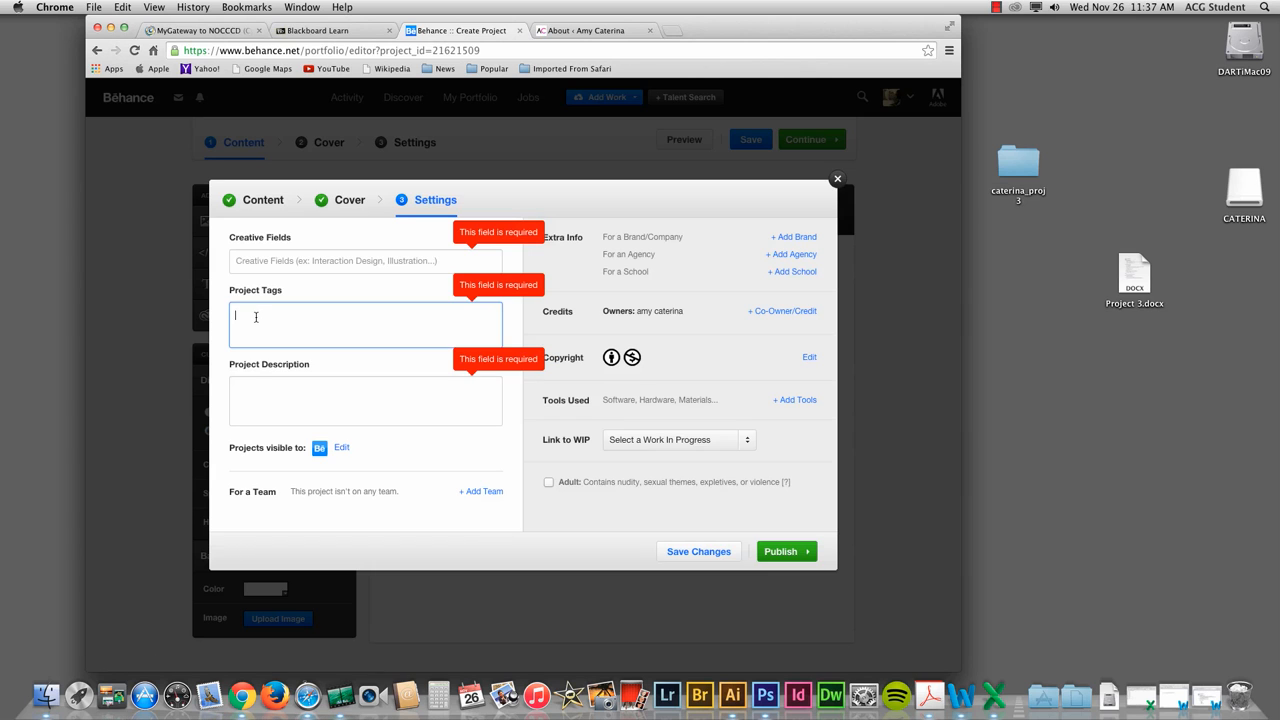
left_click(269, 266)
left_click(261, 312)
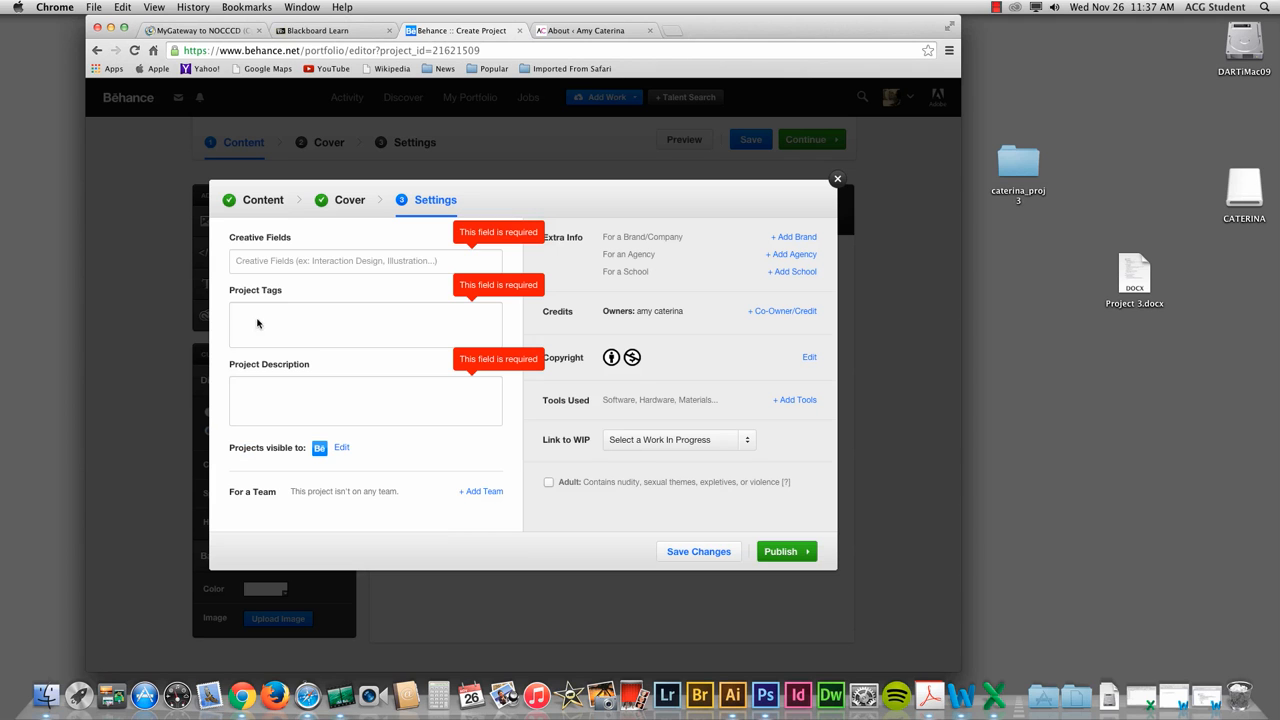
- Add two project tags: "photoshop" and the subject's first name
left_click(258, 321)
type("photosh")
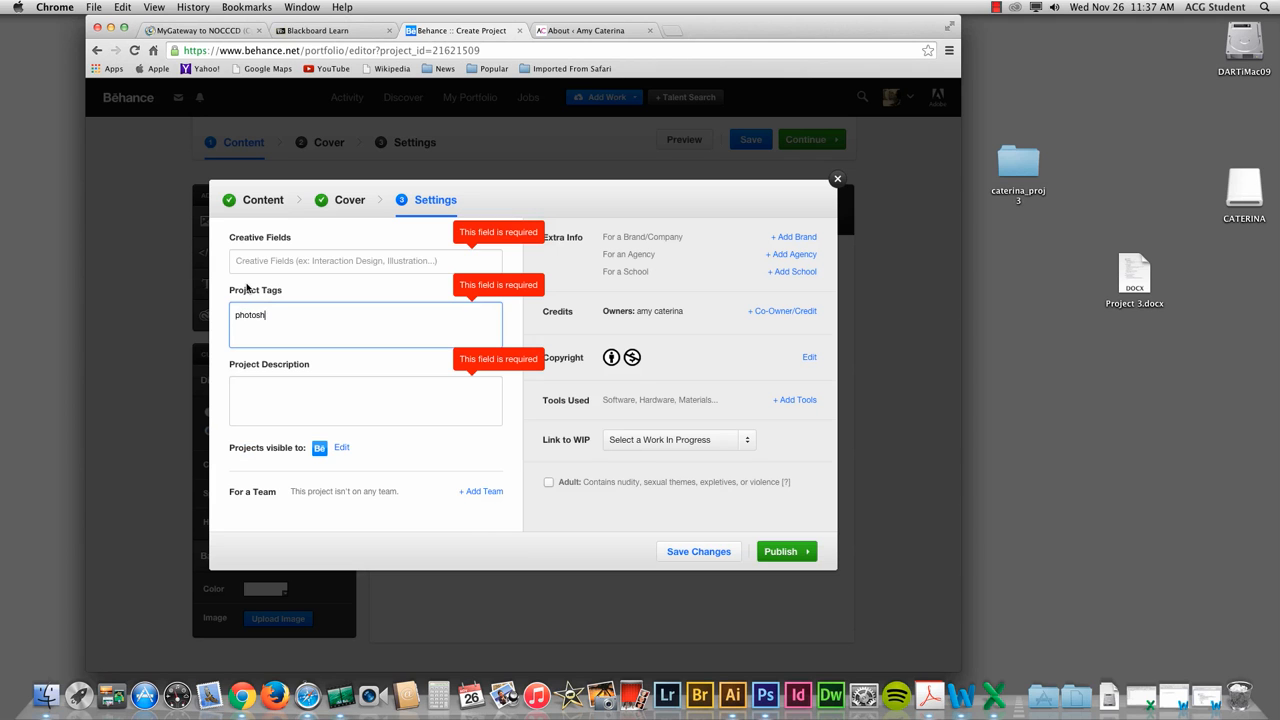
type("op")
key("Return")
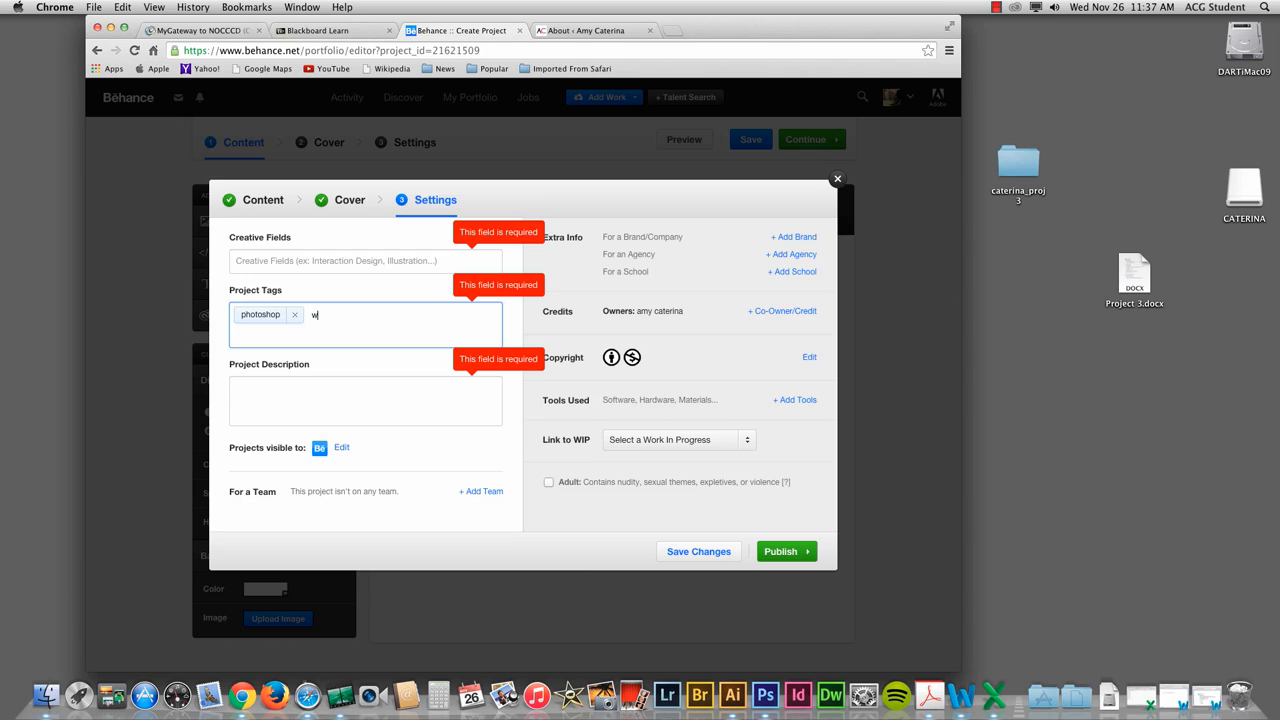
key("Return")
- Enter the project description on separate lines: Fall 2014, Dart 100, the professor's name and Fullerton College
left_click(261, 388)
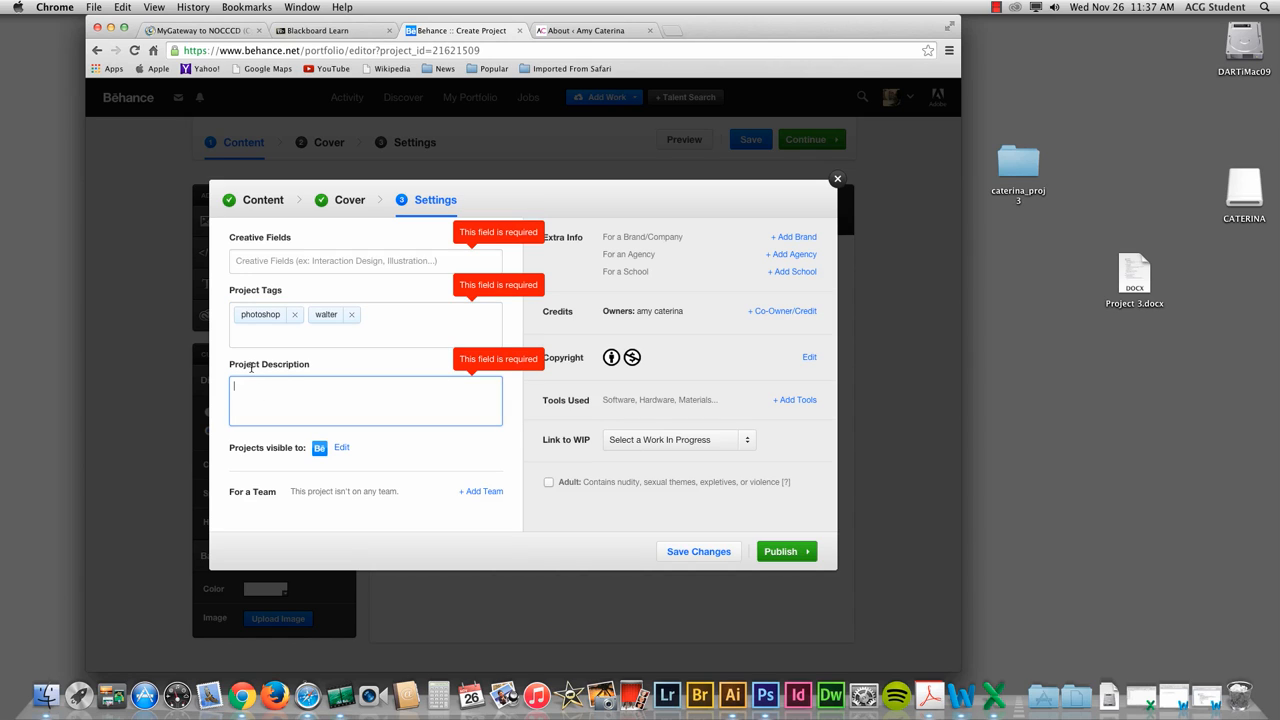
type("I cra")
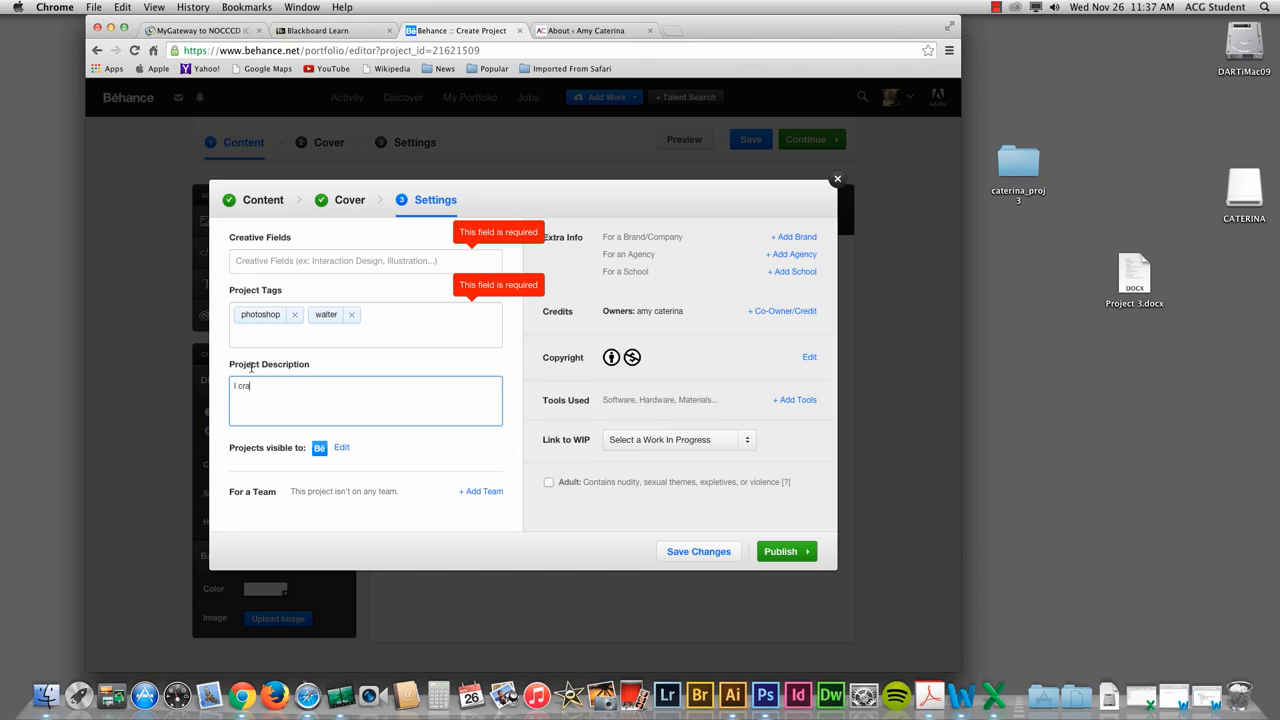
key("BackSpace")
key("BackSpace")
key("BackSpace")
key("Return")
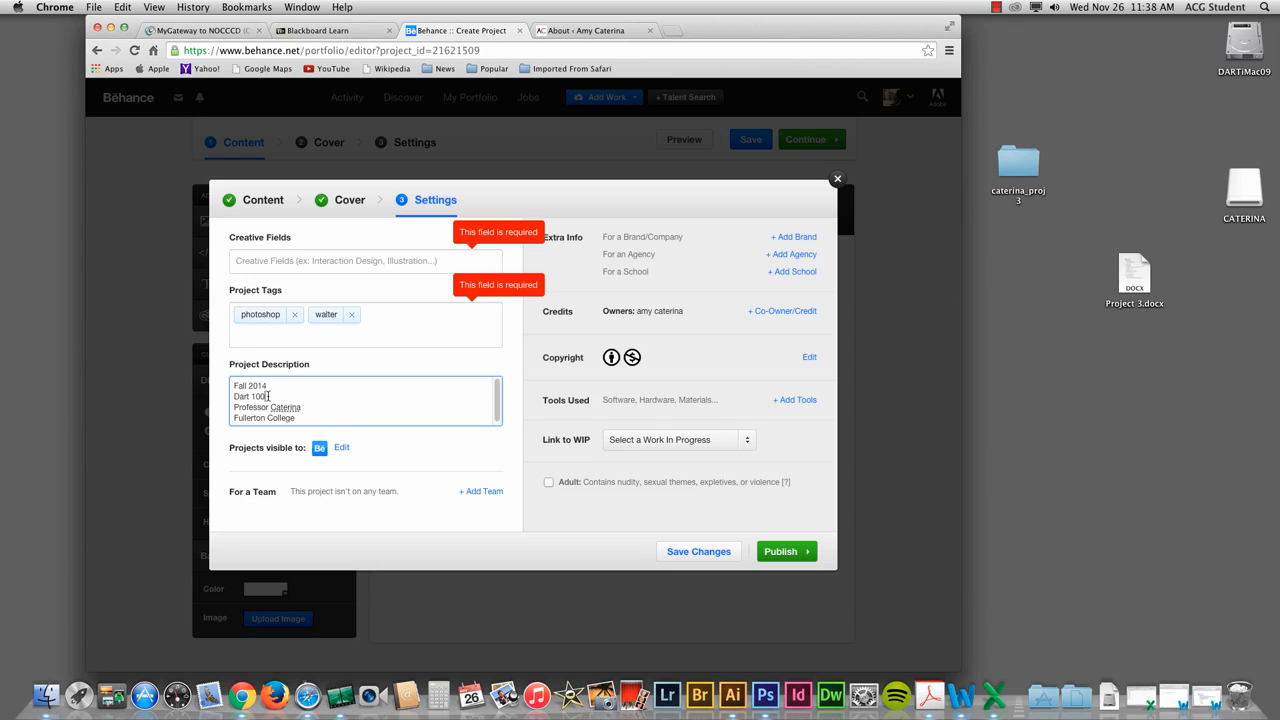
left_click(297, 418)
- Try to publish without a creative field, then select Industrial Design, Interaction Design and Art Direction, and cancel the choice
left_click(785, 556)
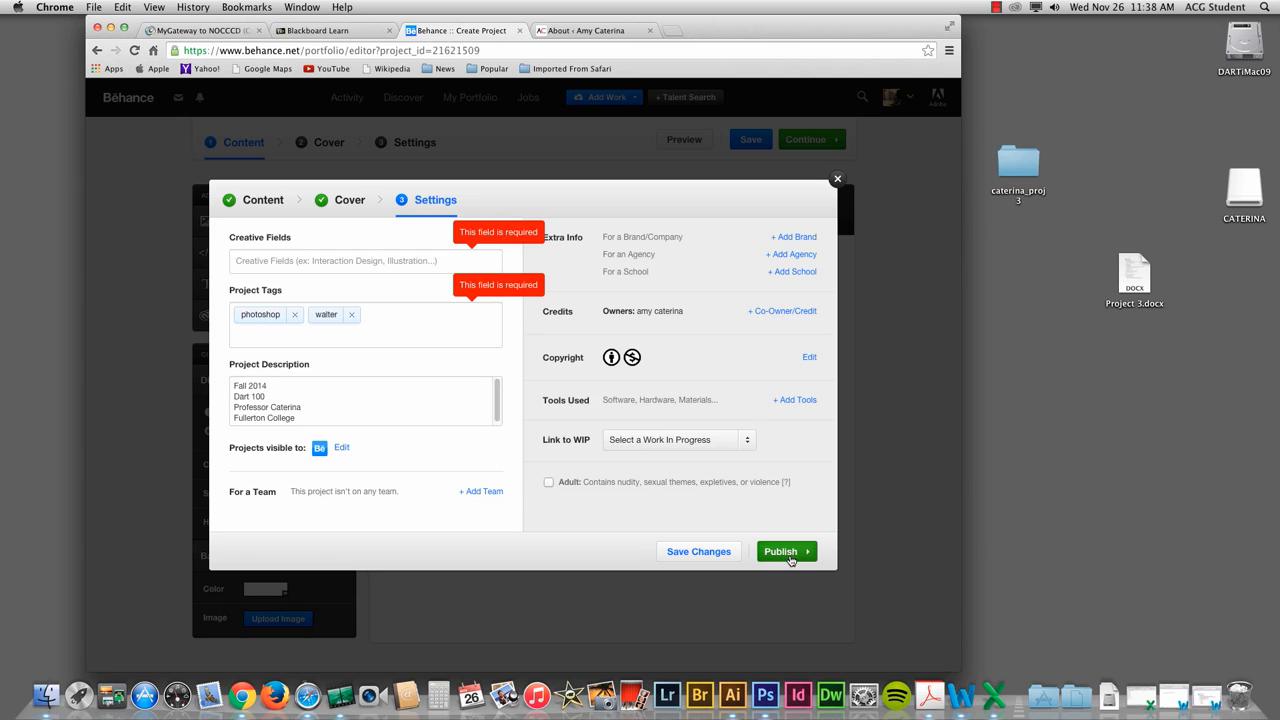
left_click(344, 264)
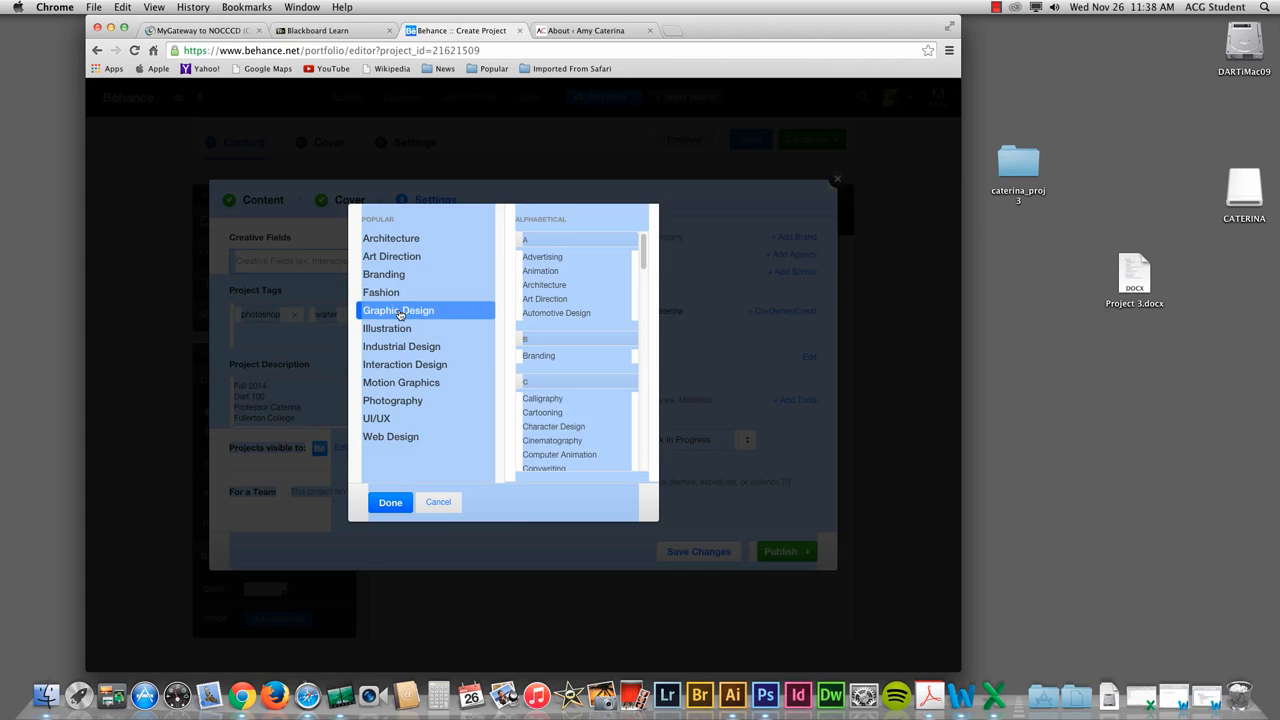
left_click(476, 366)
left_click(445, 346)
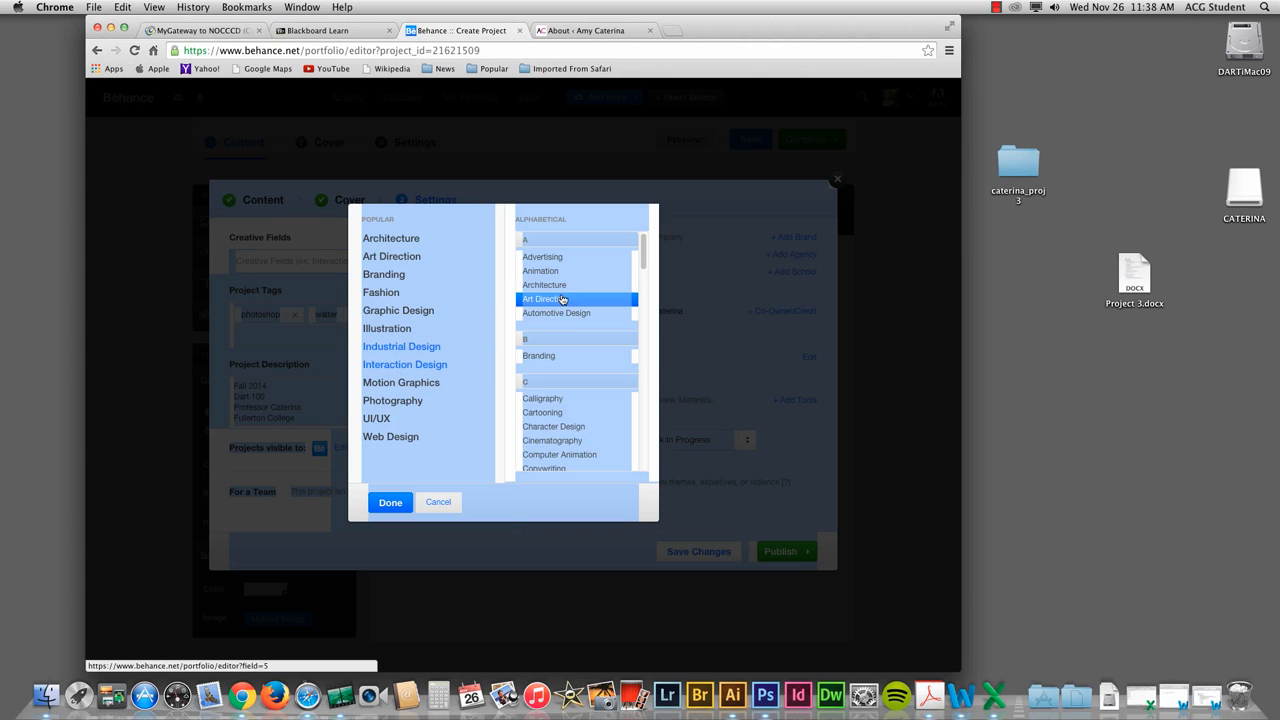
left_click(555, 299)
left_click(438, 506)
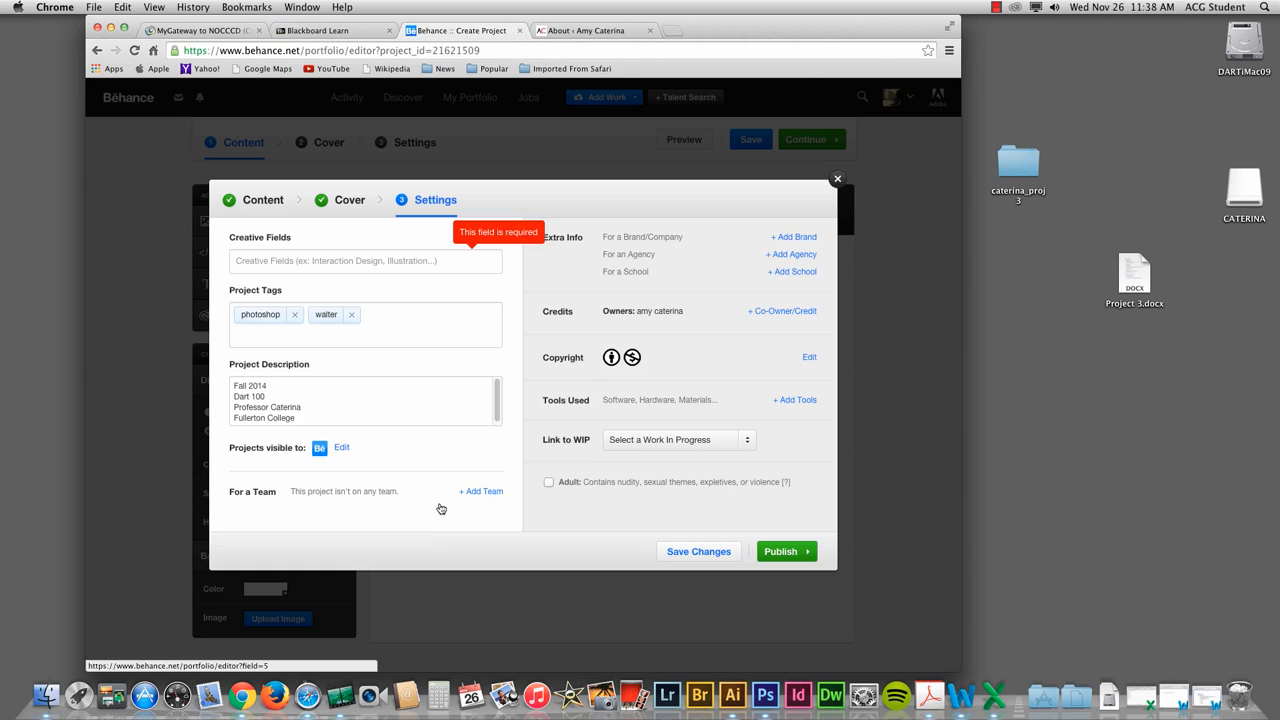
- Publish the project with Branding and Cartooning as its creative fields, dismissing the offer to promote it
left_click(341, 266)
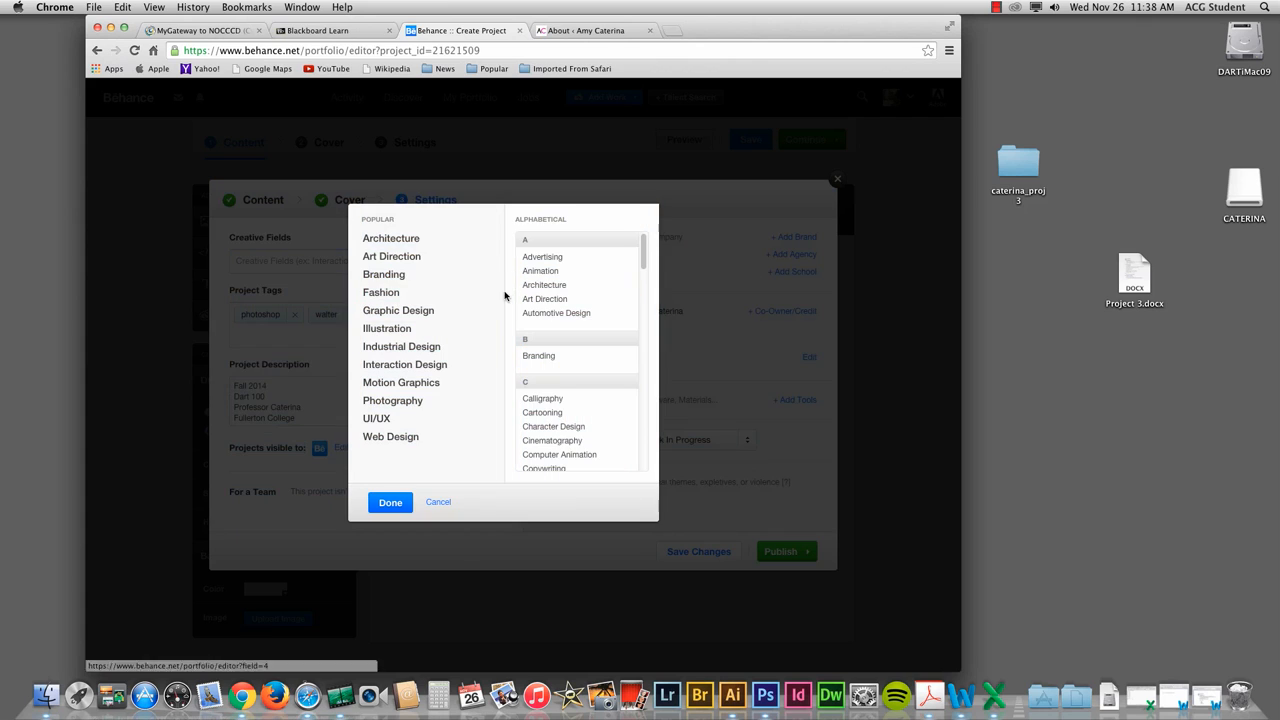
left_click(430, 274)
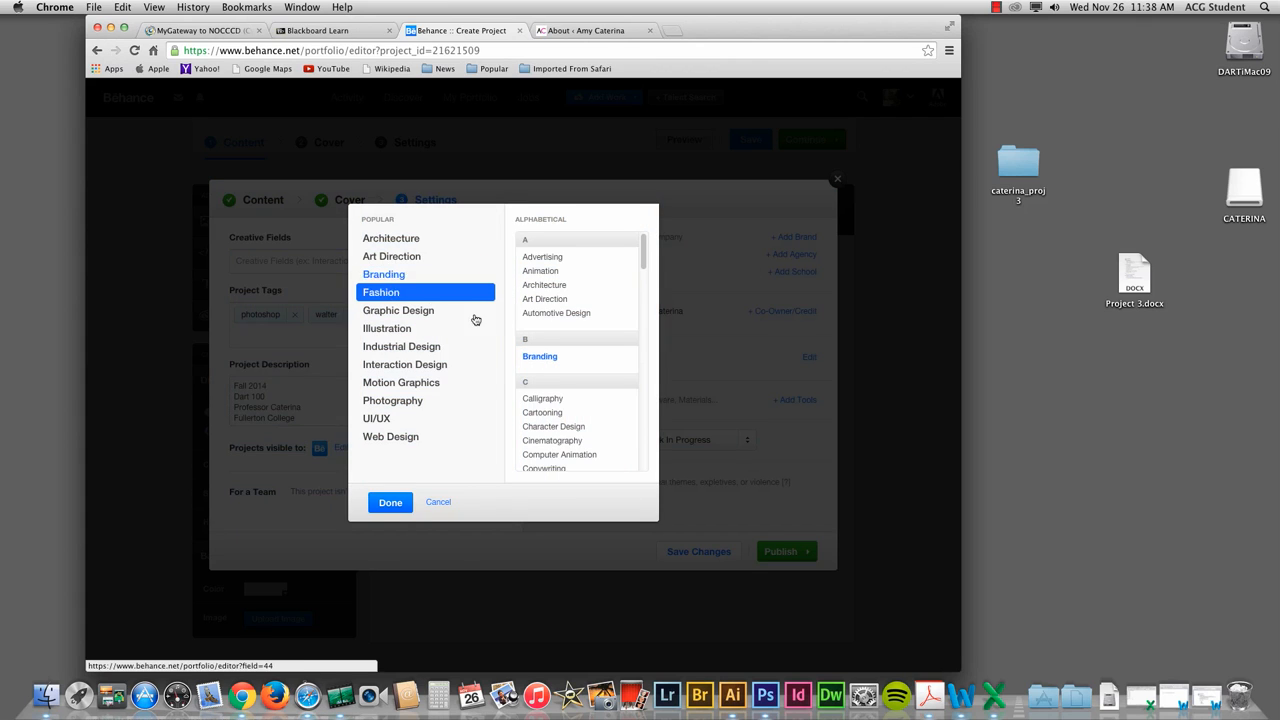
left_click(542, 412)
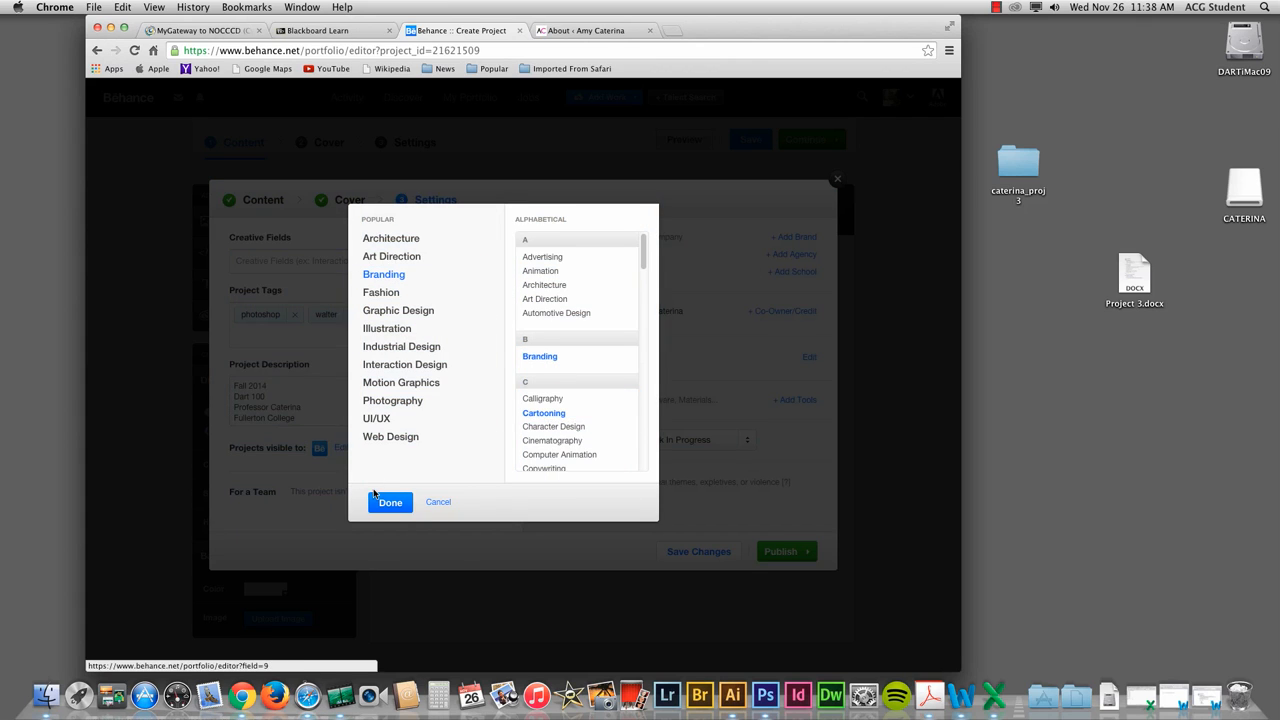
left_click(388, 509)
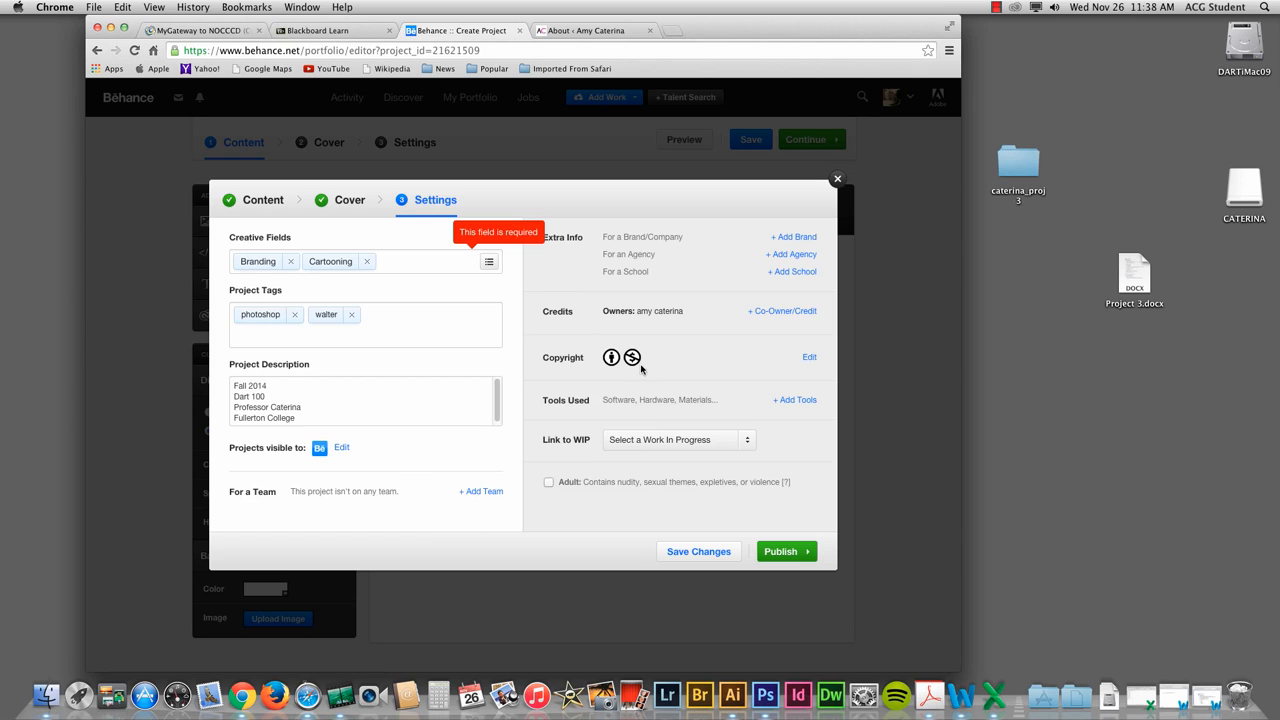
left_click(780, 553)
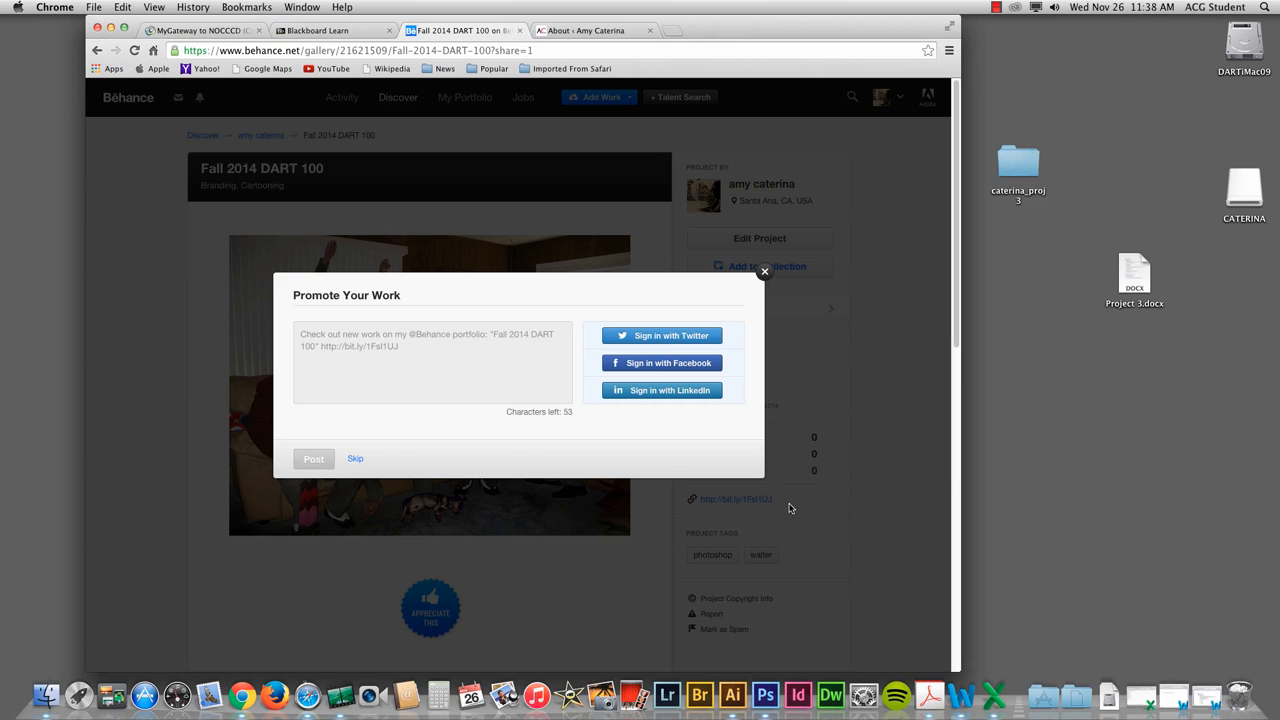
left_click(765, 273)
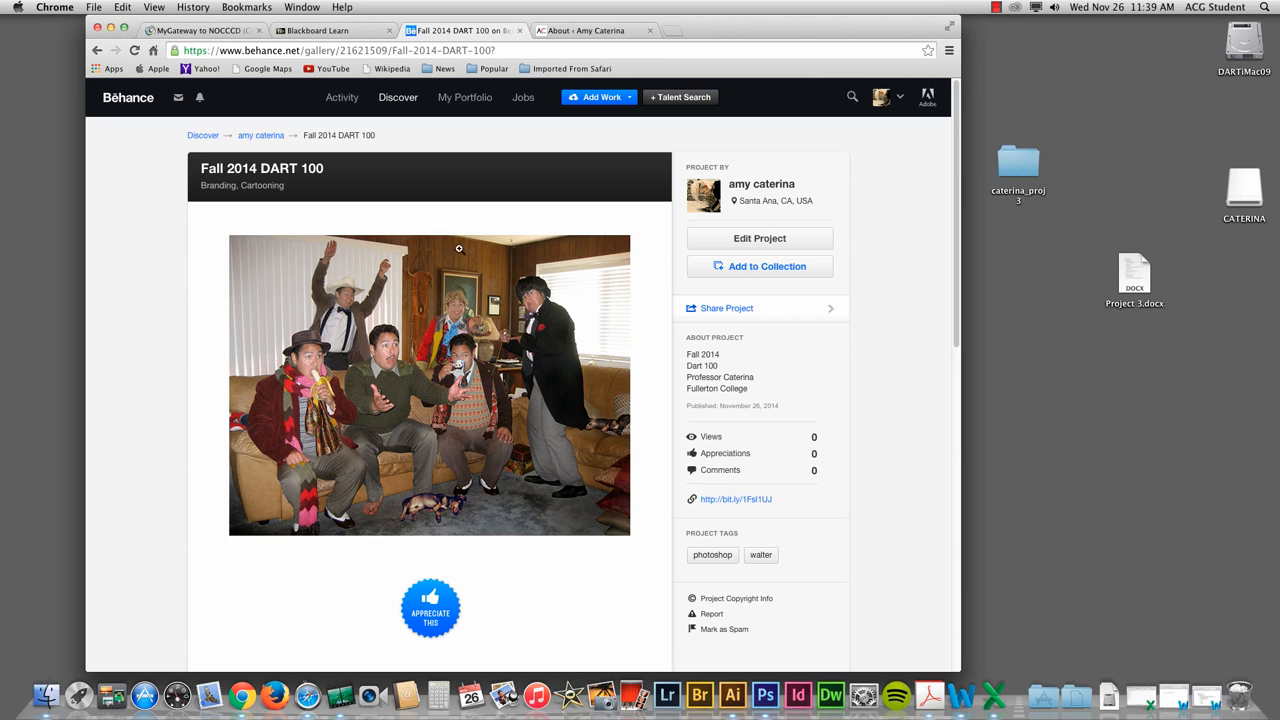
- Move the browser window out of the way and open ferry_proj2.jpg from the INDD folder in Photoshop
left_click_drag(715, 27, 726, 516)
left_click(565, 254)
left_click_drag(549, 132, 584, 30)
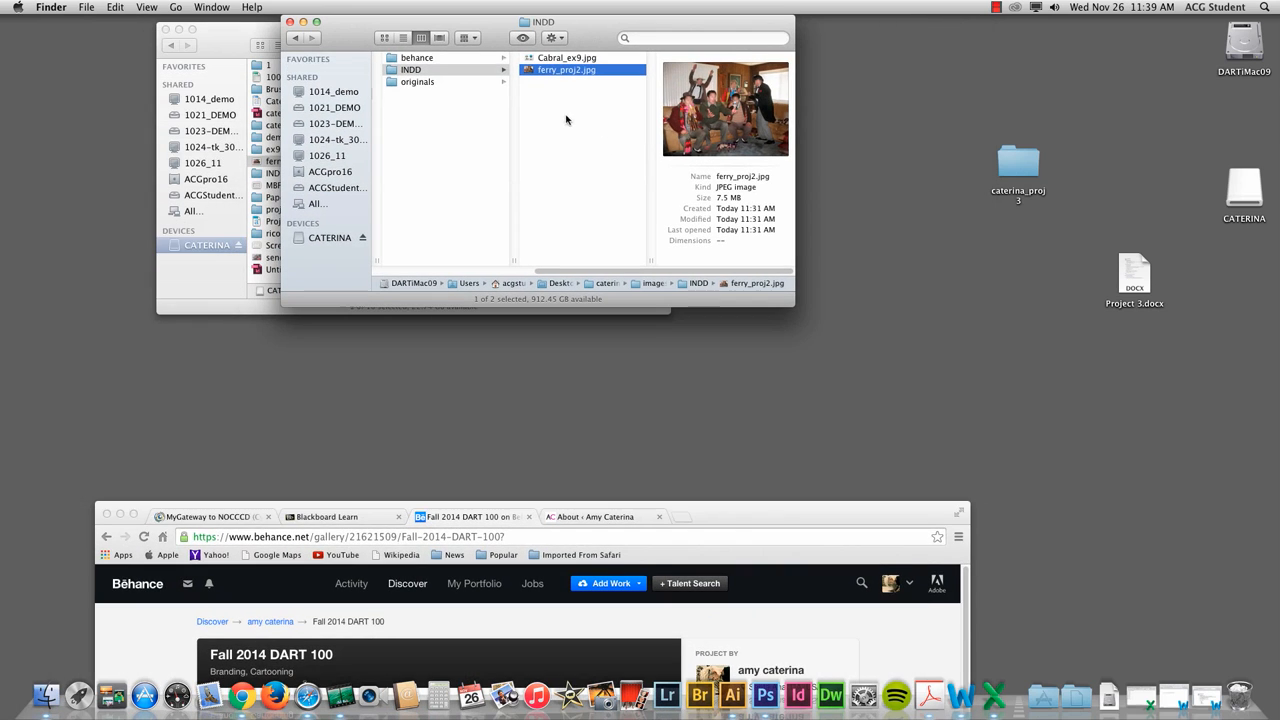
left_click_drag(557, 75, 765, 695)
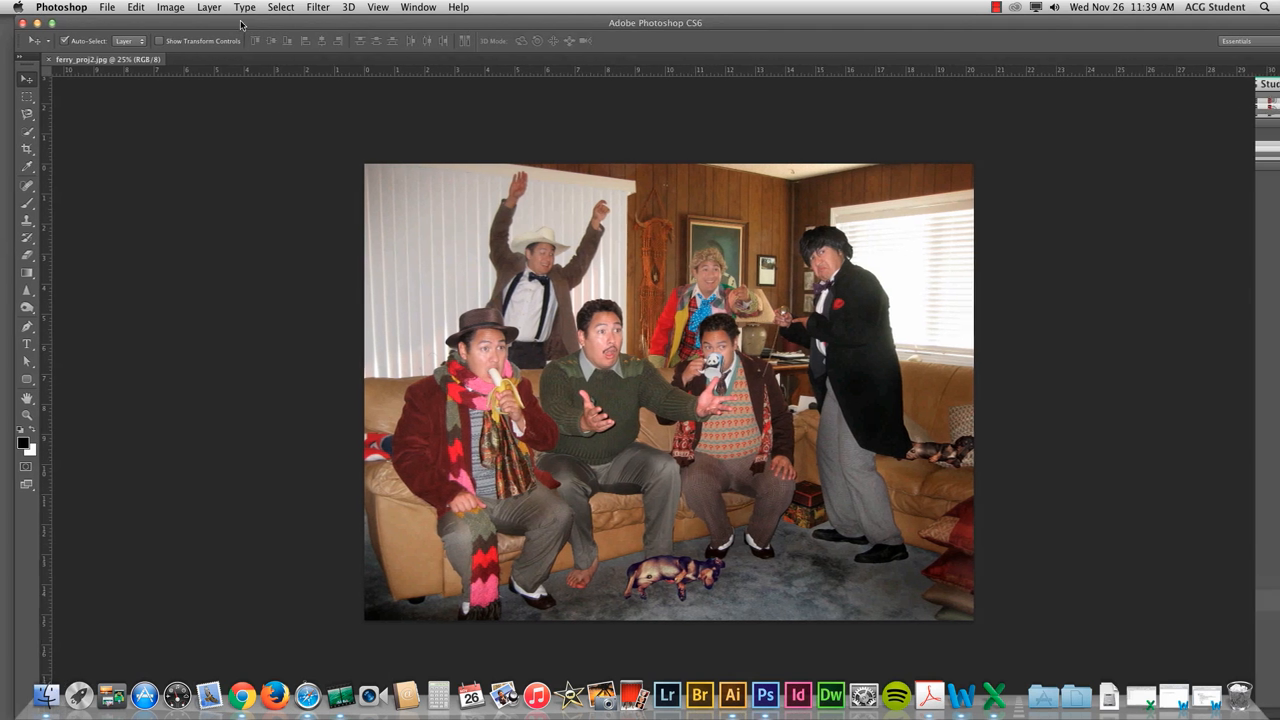
- Start a Save for Web export of the image as JPEG with Maximum compression quality
left_click(107, 7)
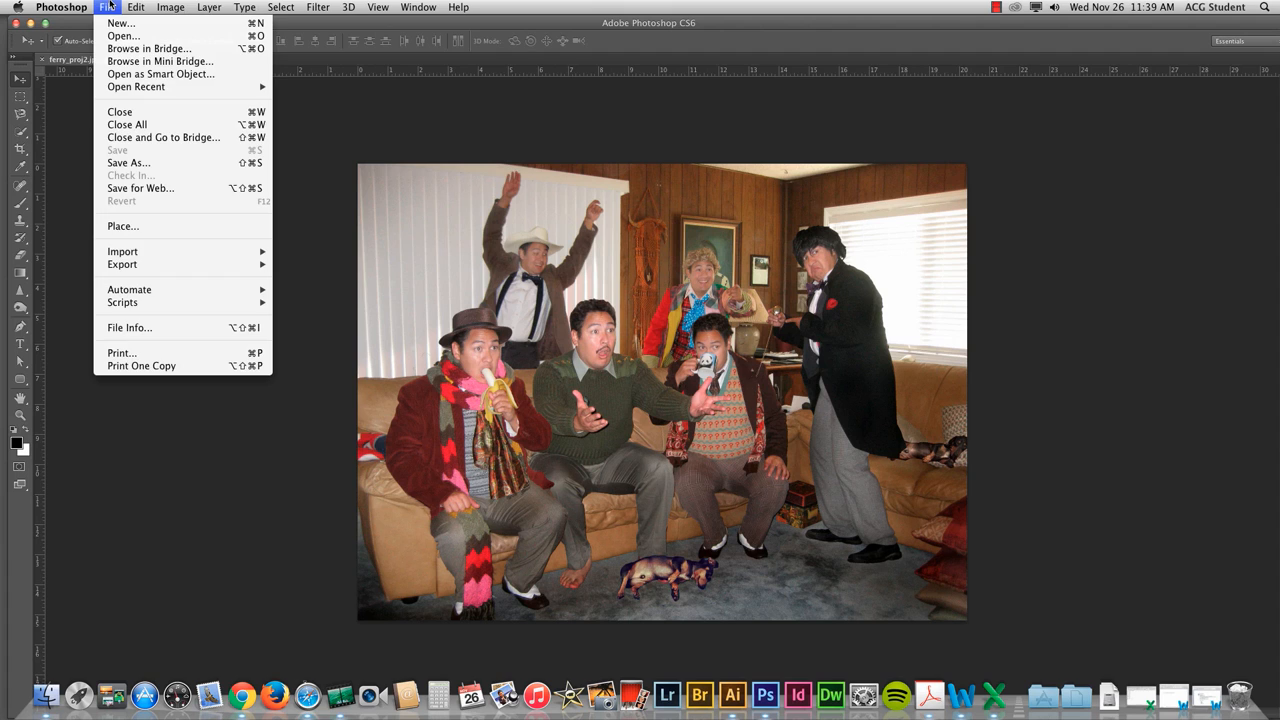
left_click(150, 188)
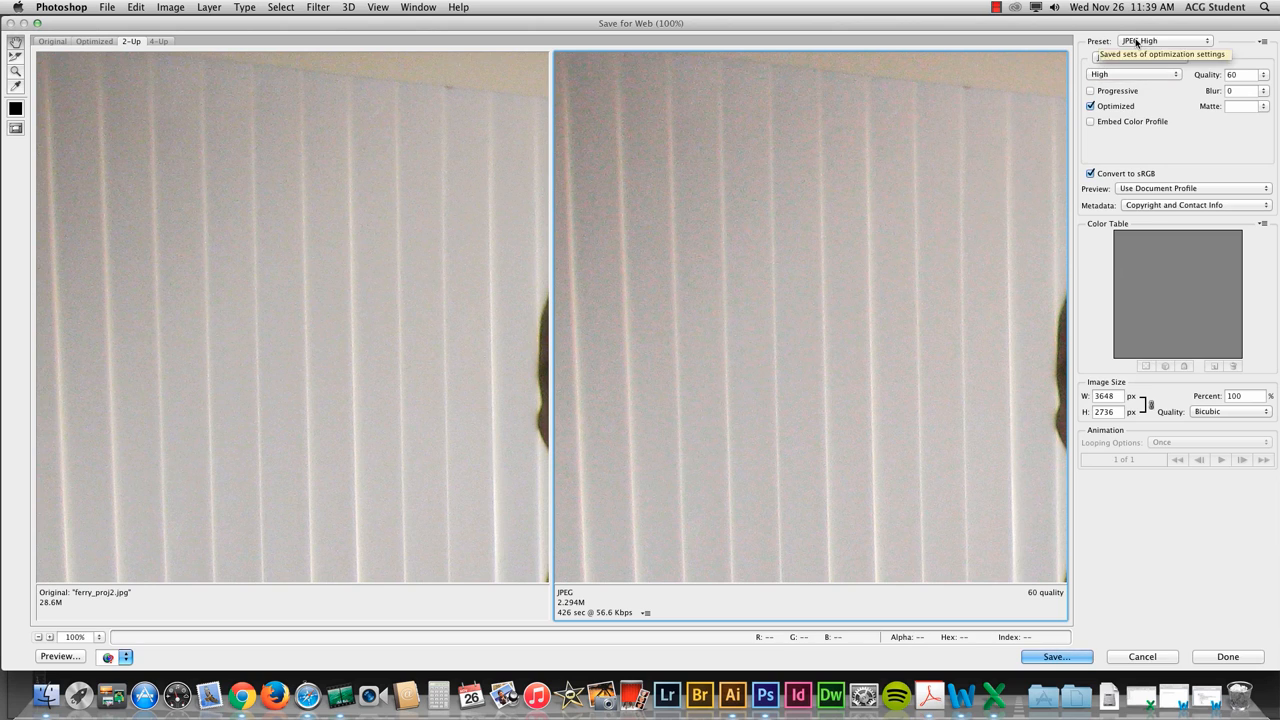
left_click(1137, 42)
left_click(1142, 42)
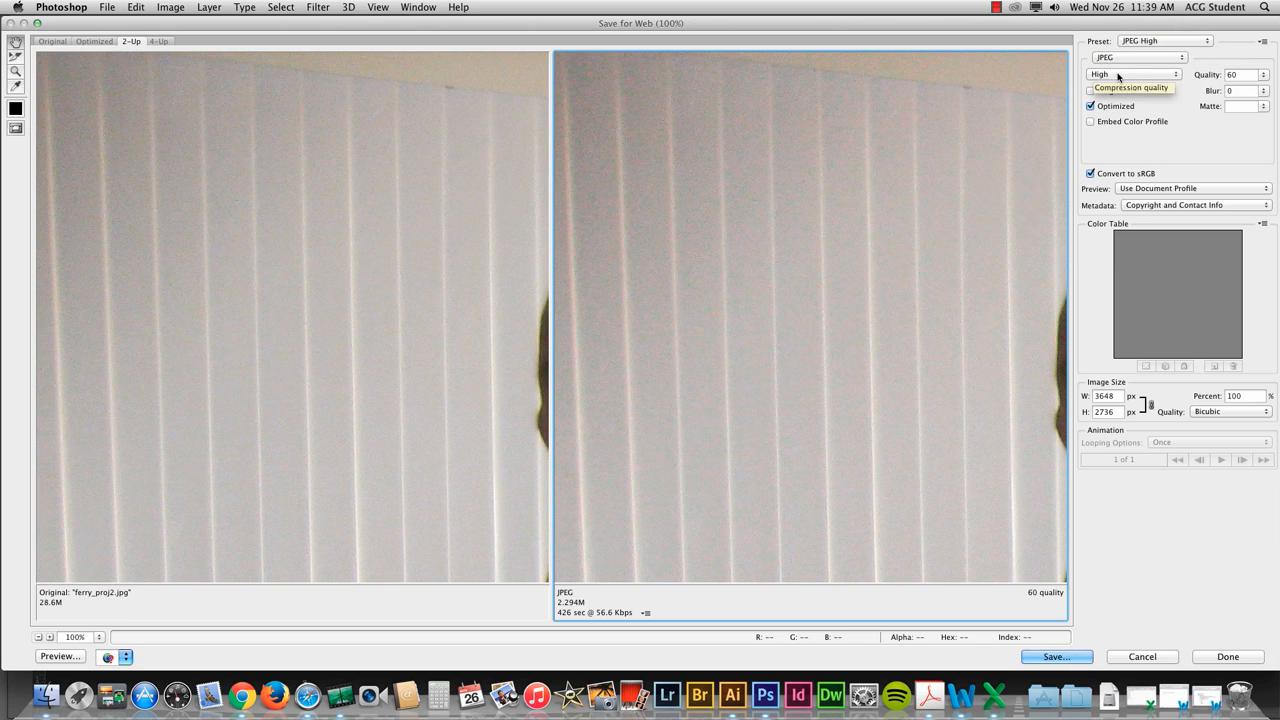
left_click(1112, 77)
left_click(1112, 97)
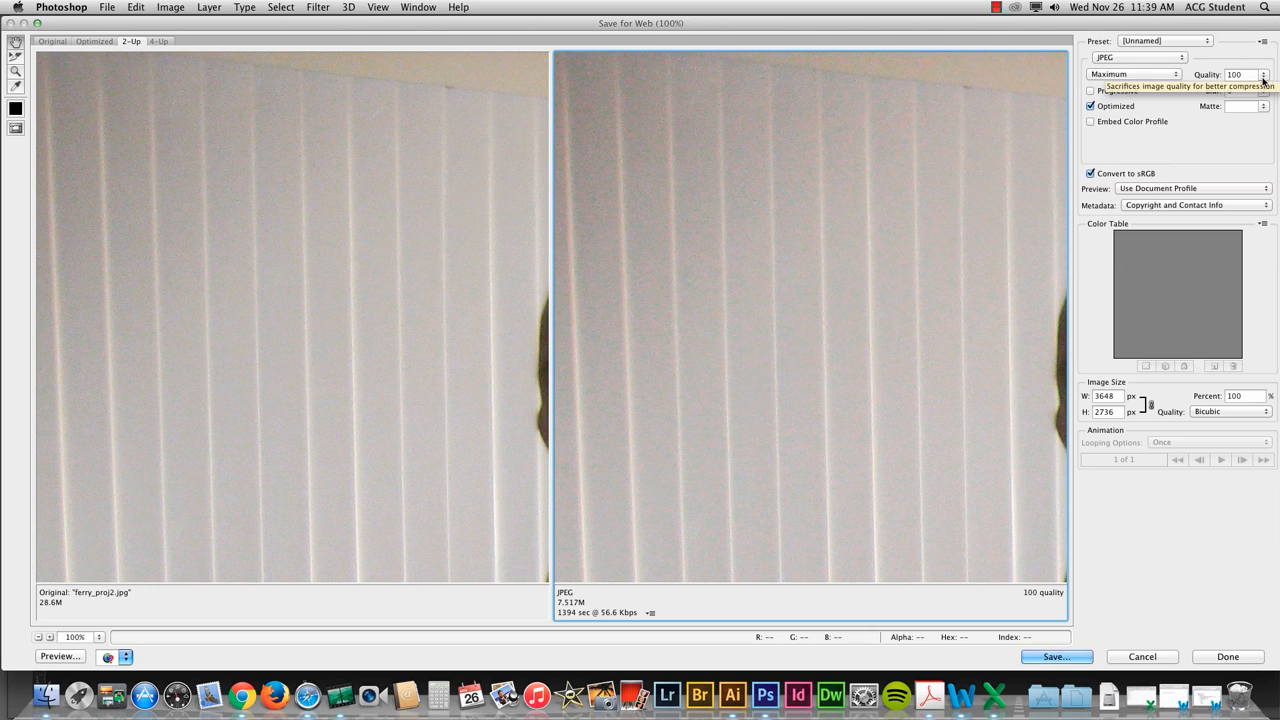
left_click(1080, 400)
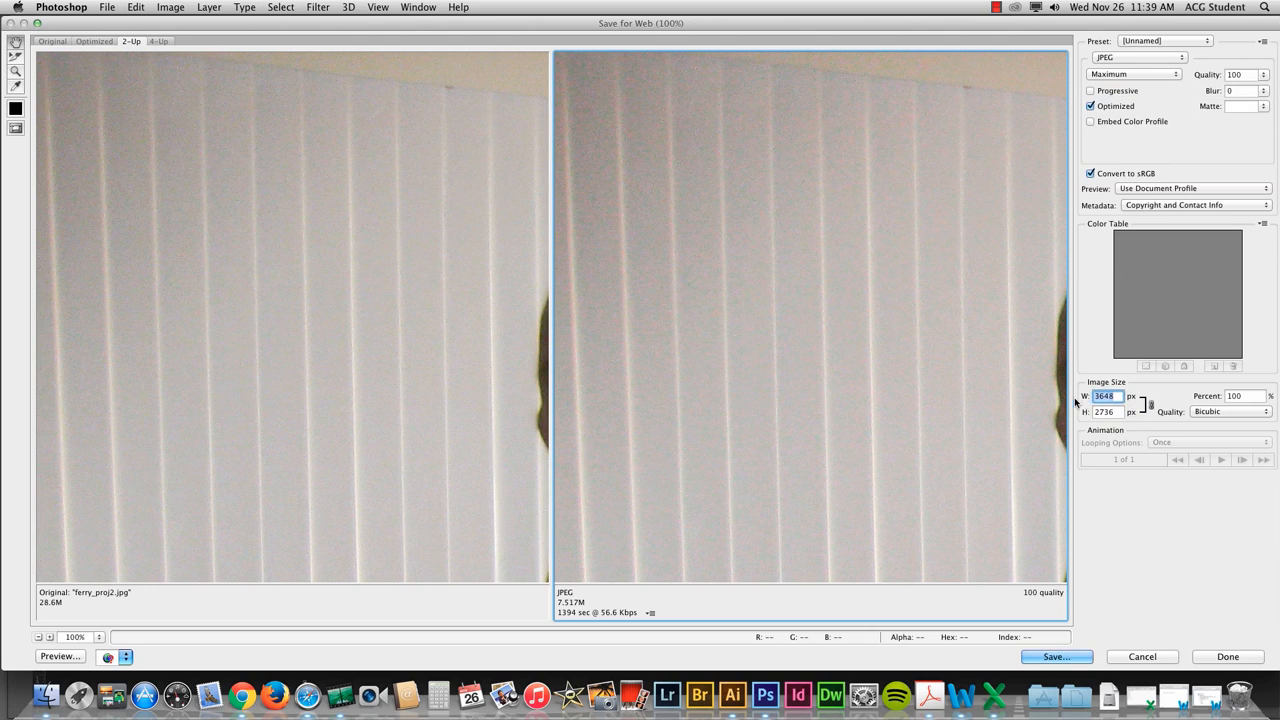
type("1500")
left_click_drag(678, 528, 503, 452)
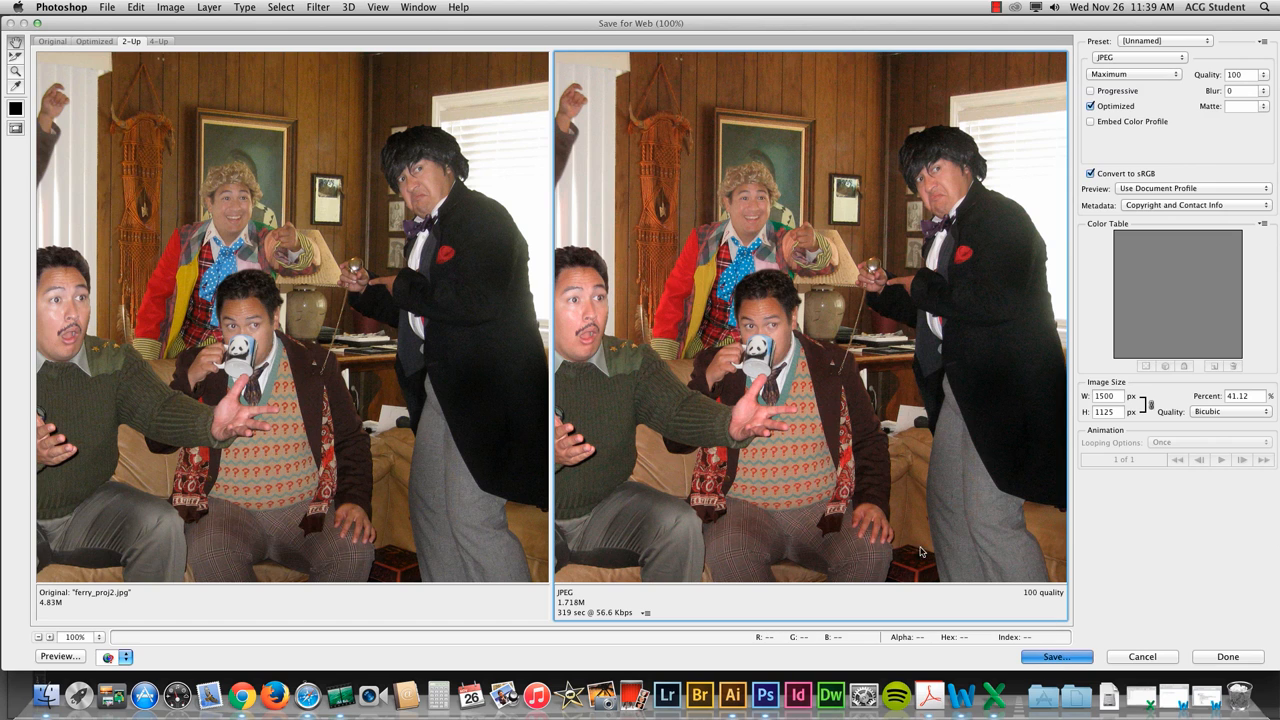
key("Return")
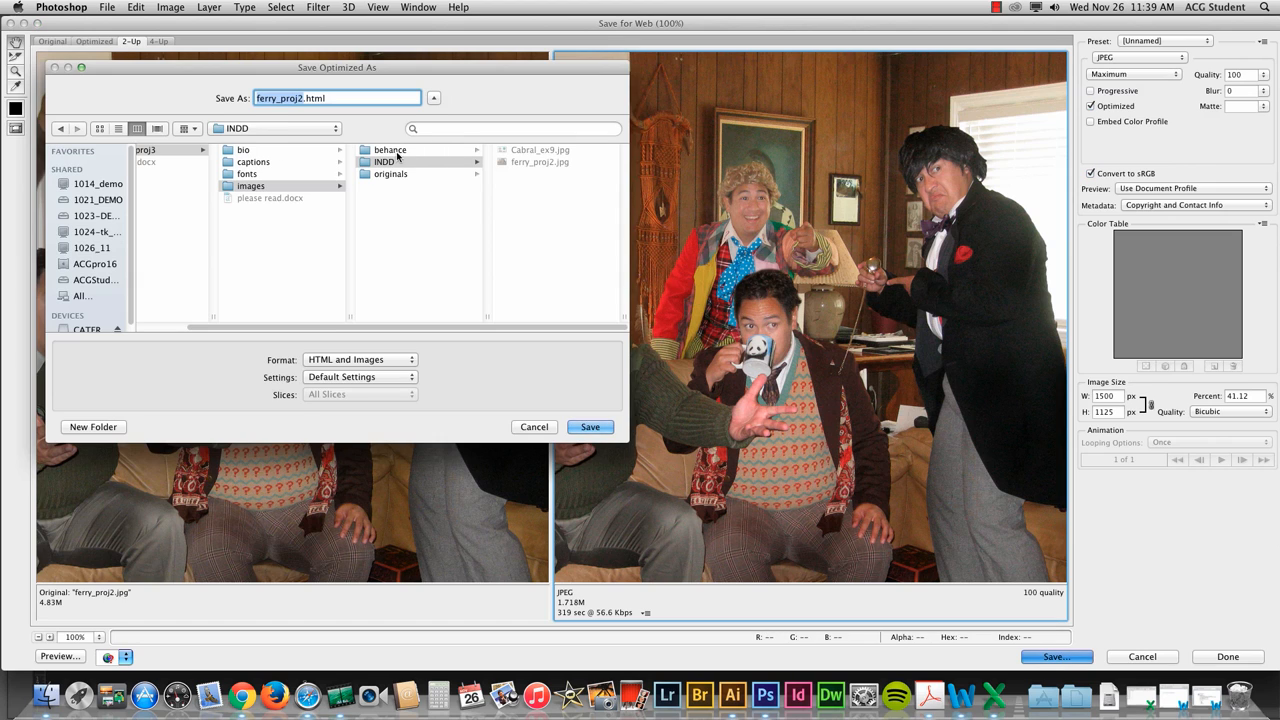
left_click(397, 152)
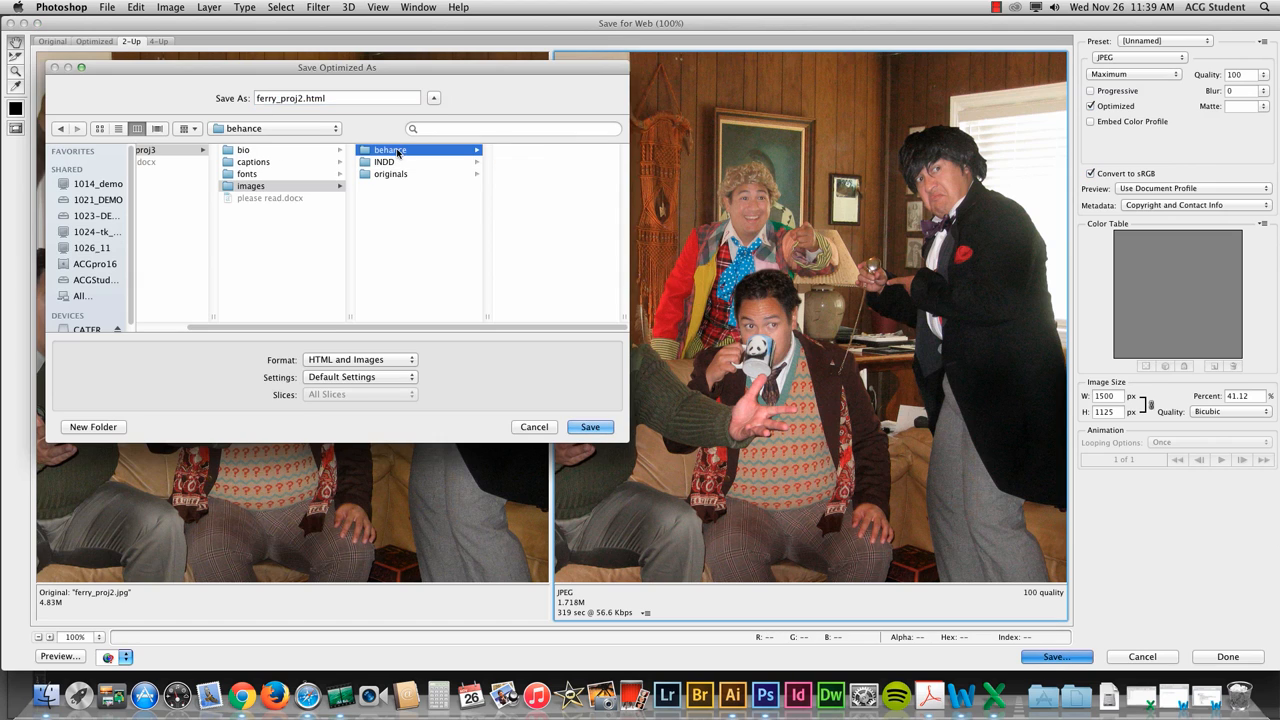
left_click(533, 427)
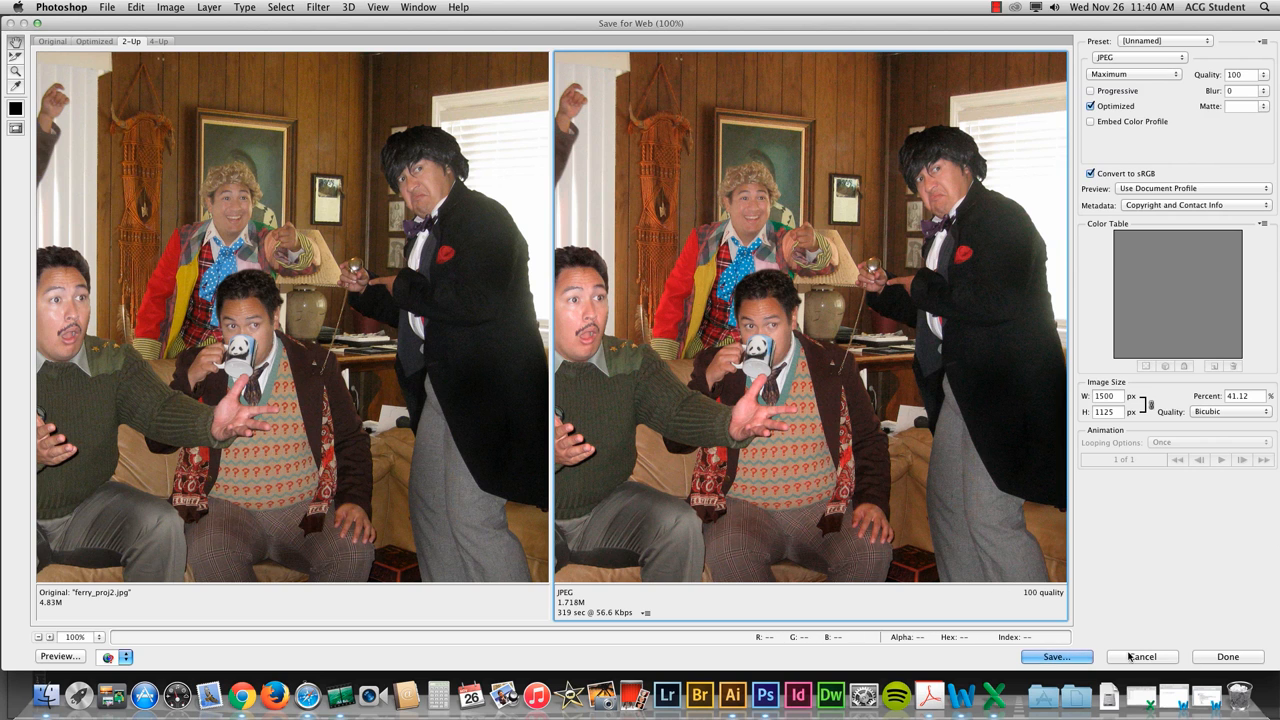
left_click(1217, 658)
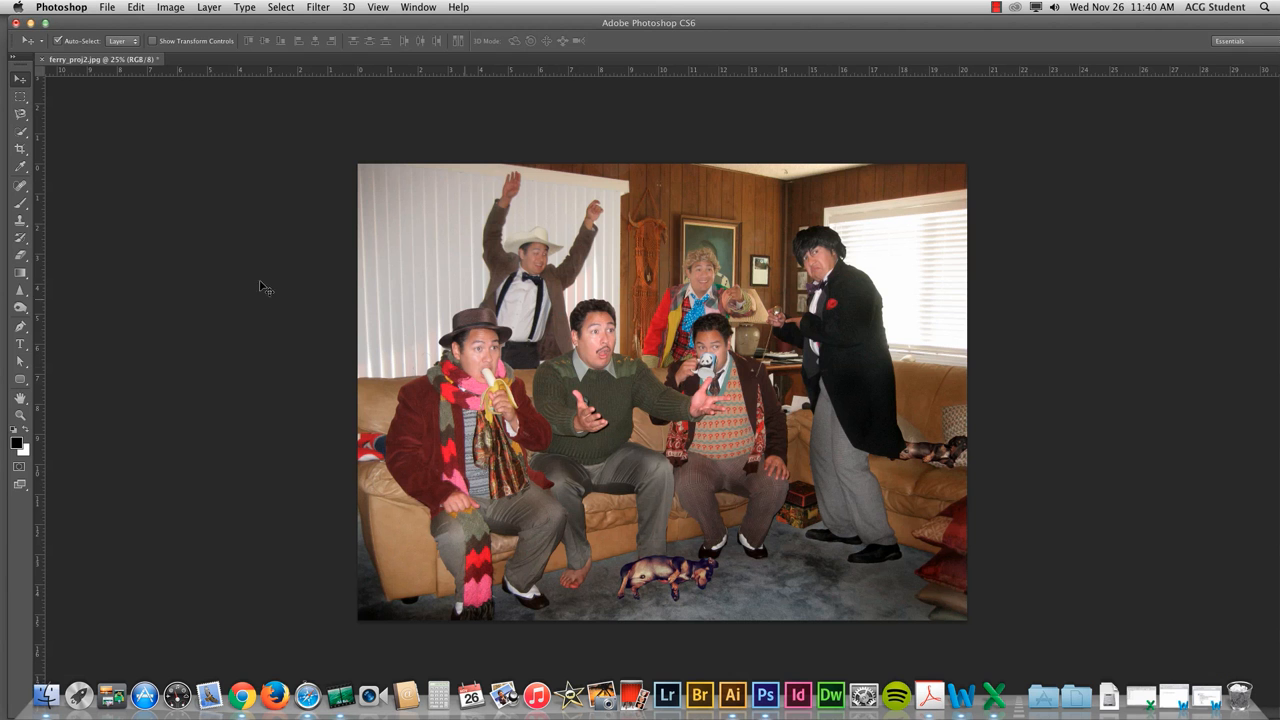
- Start a new Save for Web export of ferry_proj2.jpg, set its width to 1500 px and narrow the export window
left_click(104, 6)
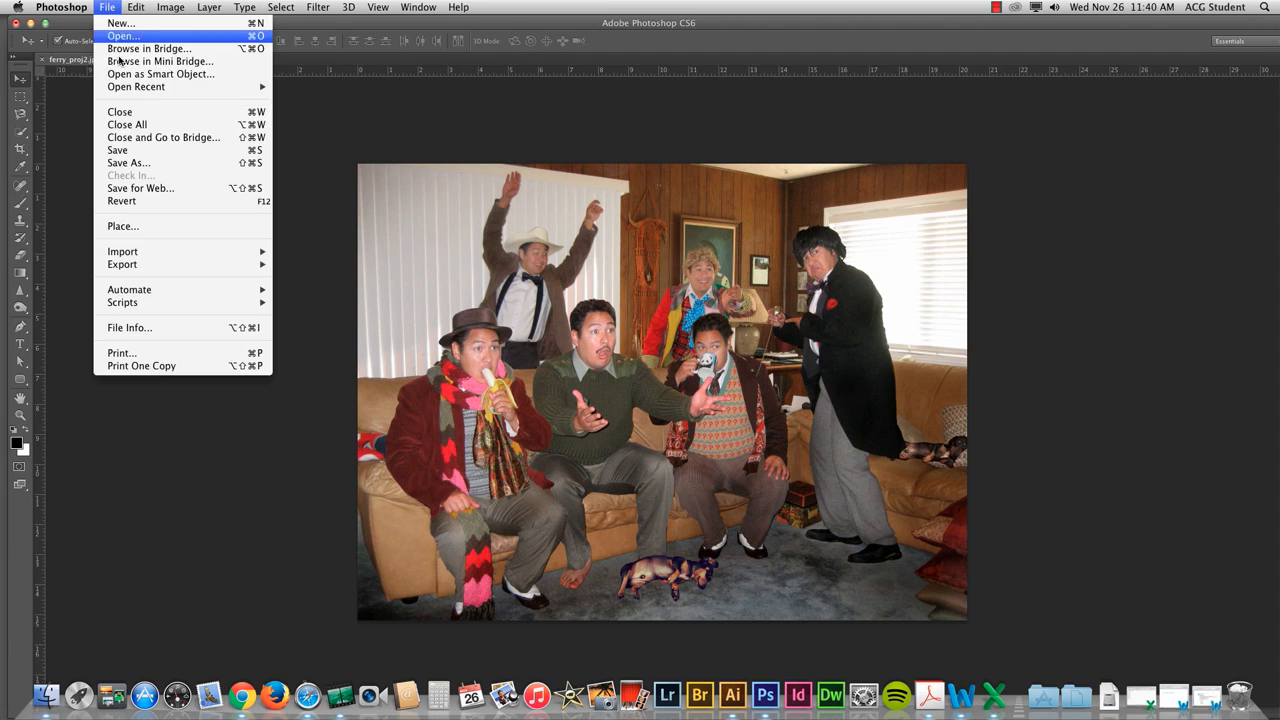
left_click(128, 188)
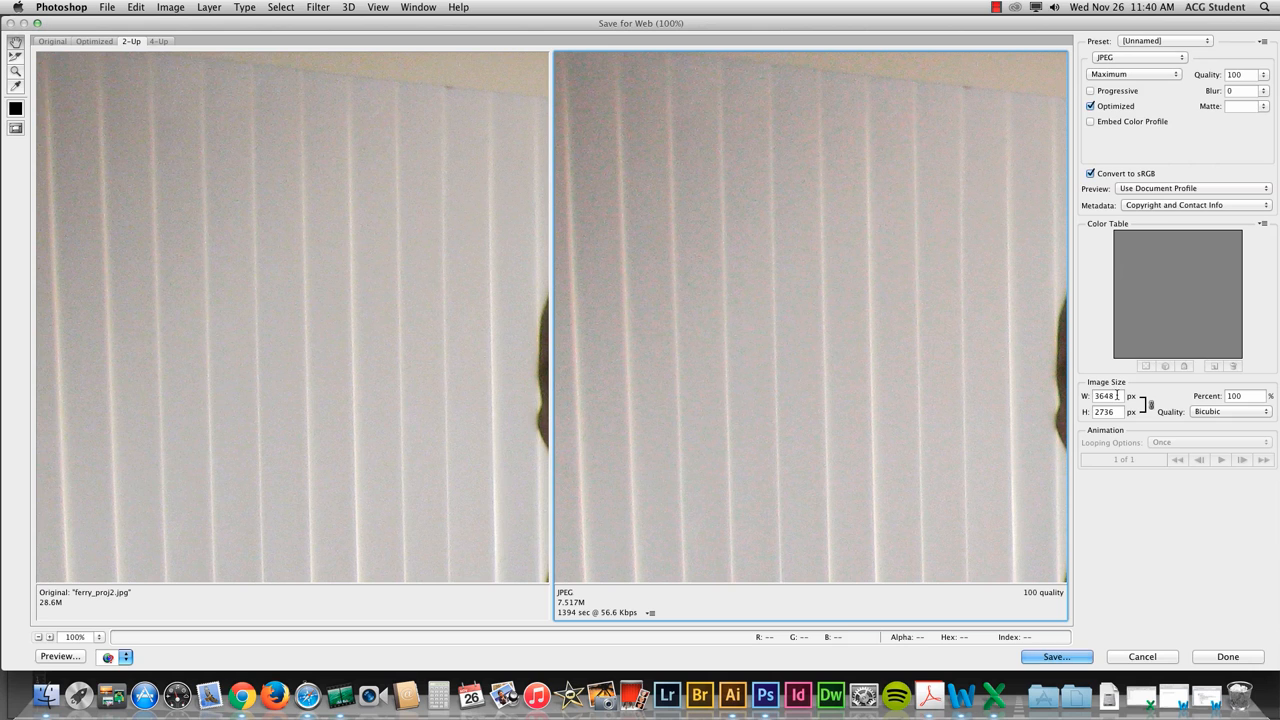
left_click_drag(1117, 397, 1020, 347)
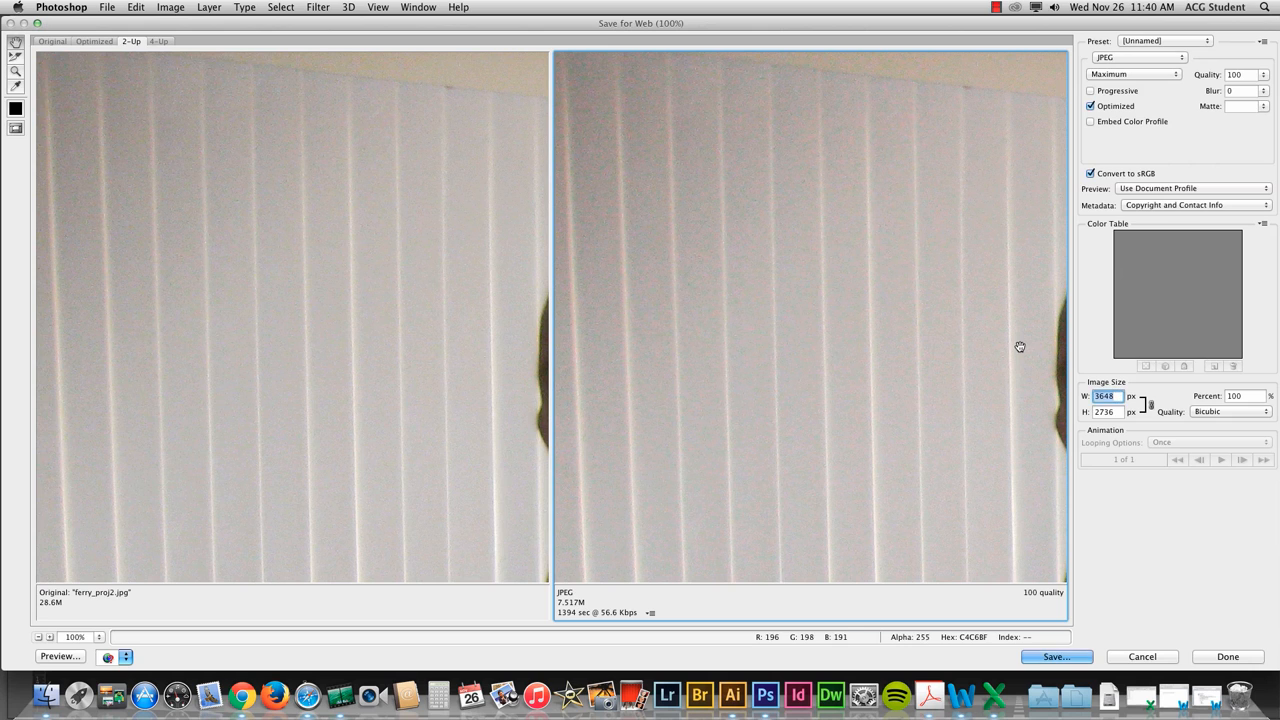
type("1500")
left_click_drag(1276, 663, 1061, 651)
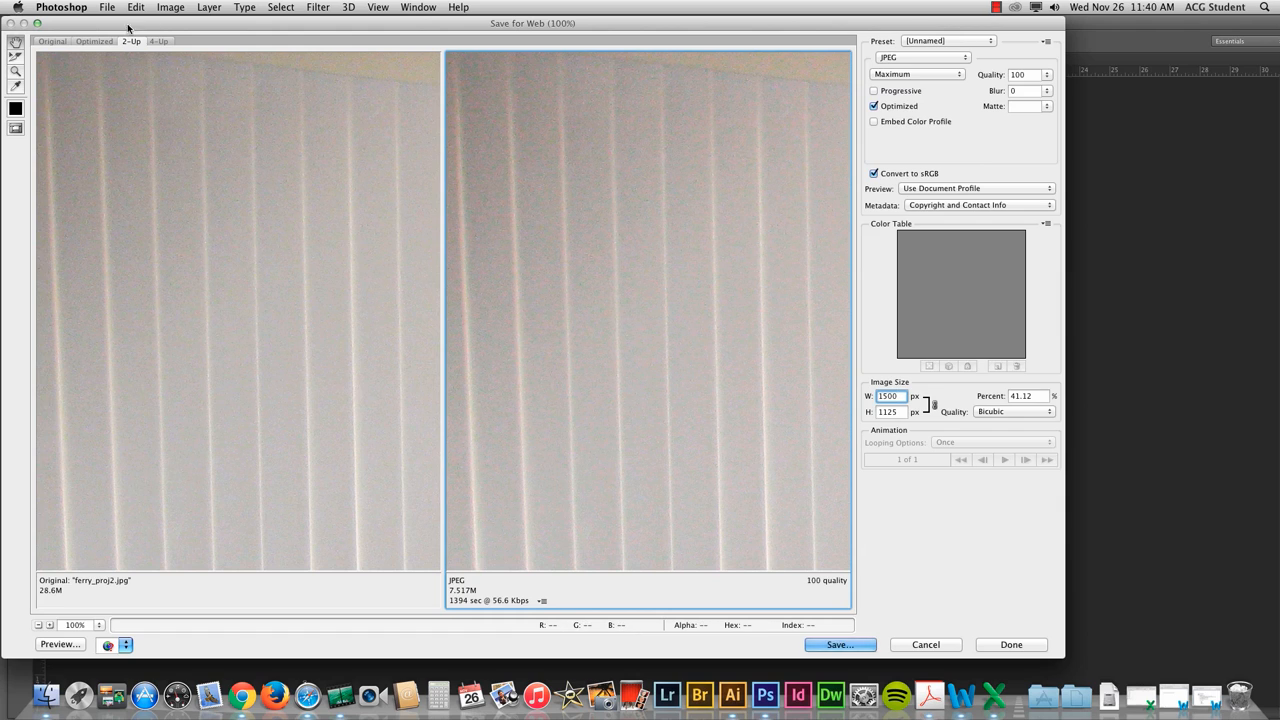
left_click(126, 645)
left_click(123, 642)
- Save the optimized image as Images Only under the name ferry_proj2OPT.jpg in the behance folder
left_click(831, 645)
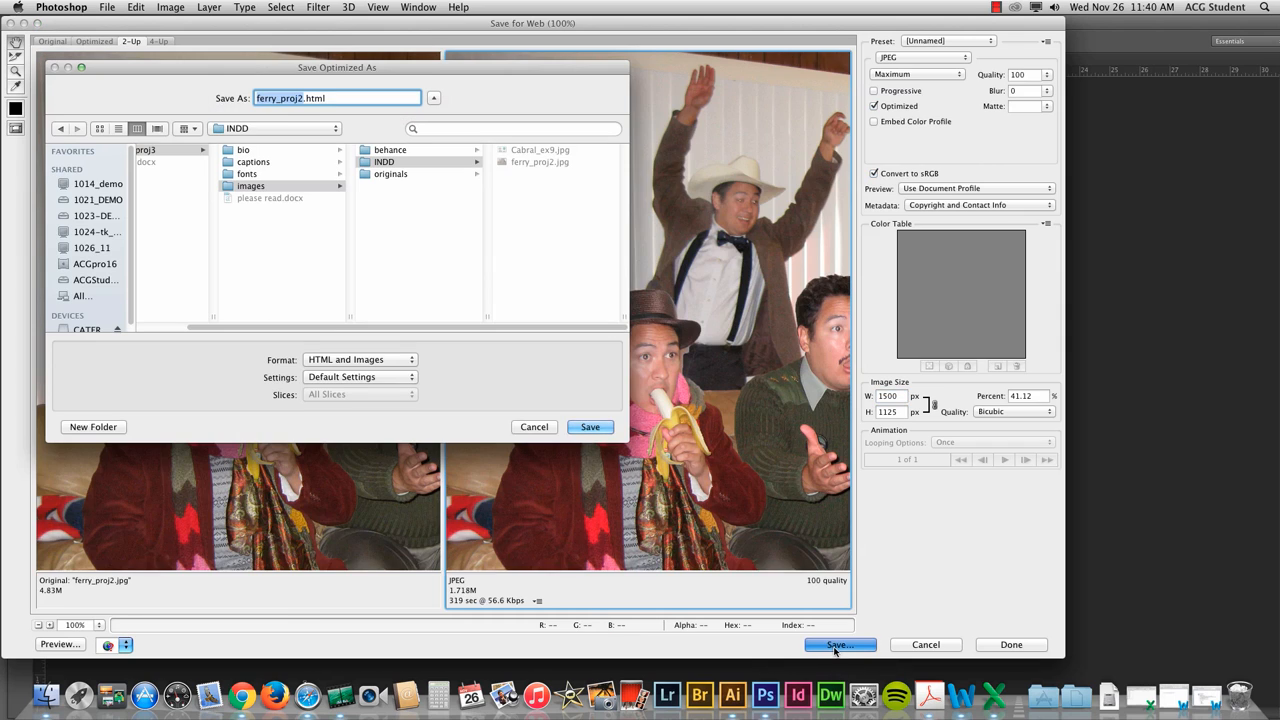
left_click(321, 361)
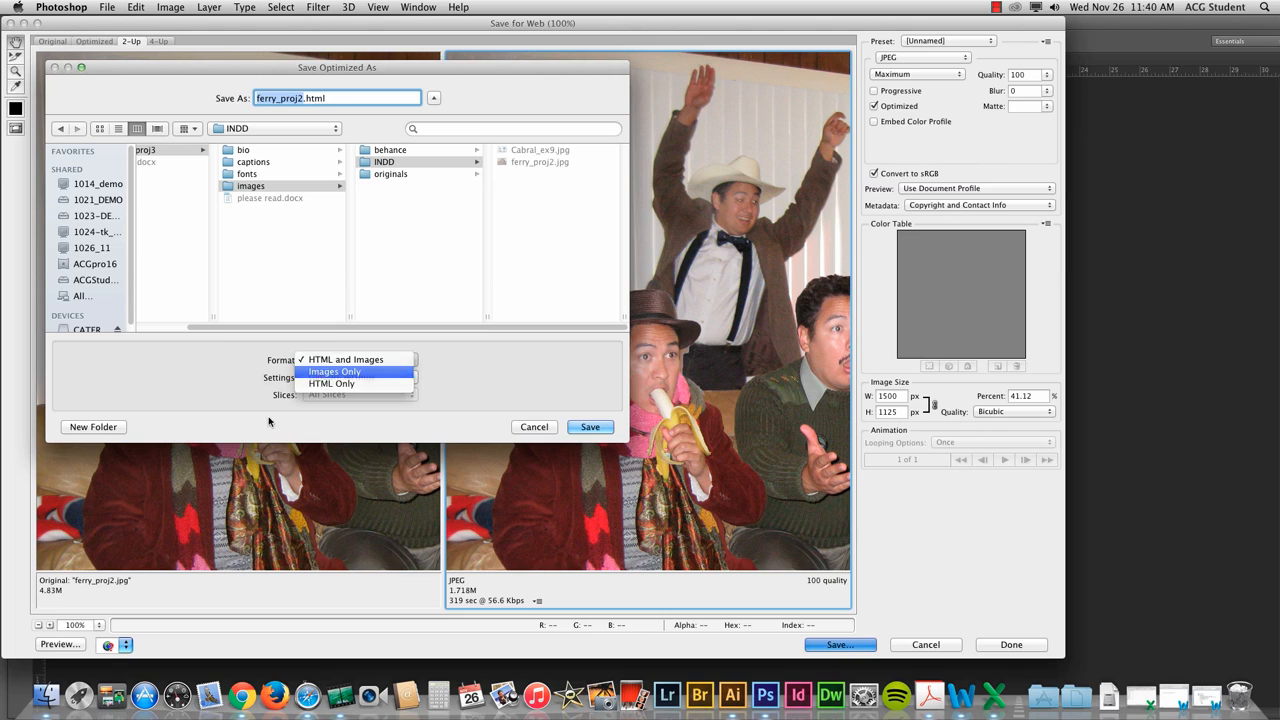
left_click(318, 372)
left_click(299, 98)
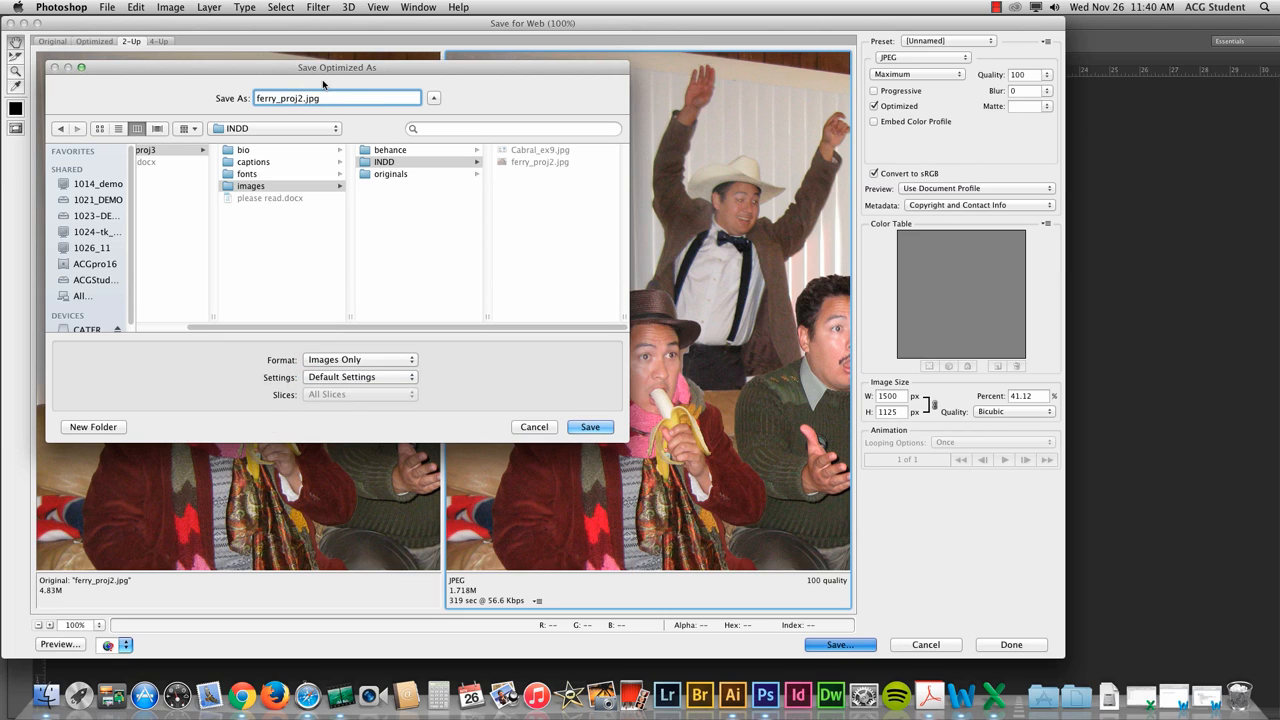
type("OPT")
left_click(409, 151)
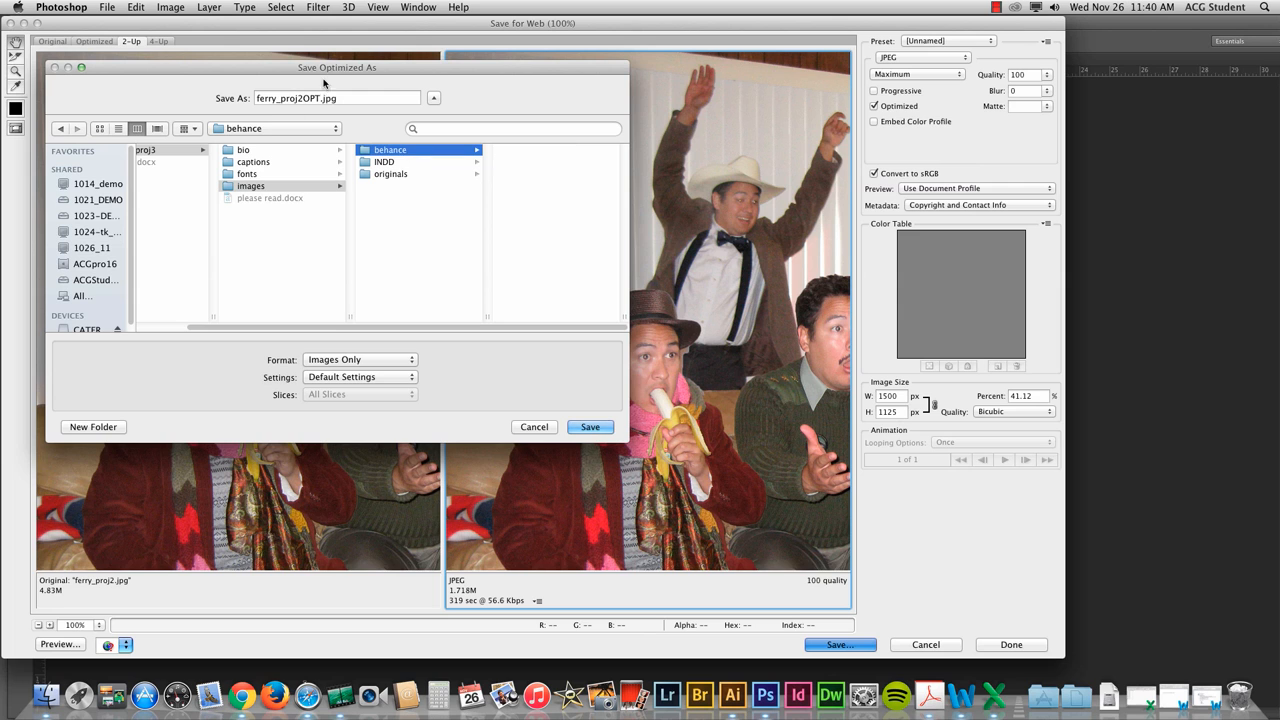
left_click(590, 427)
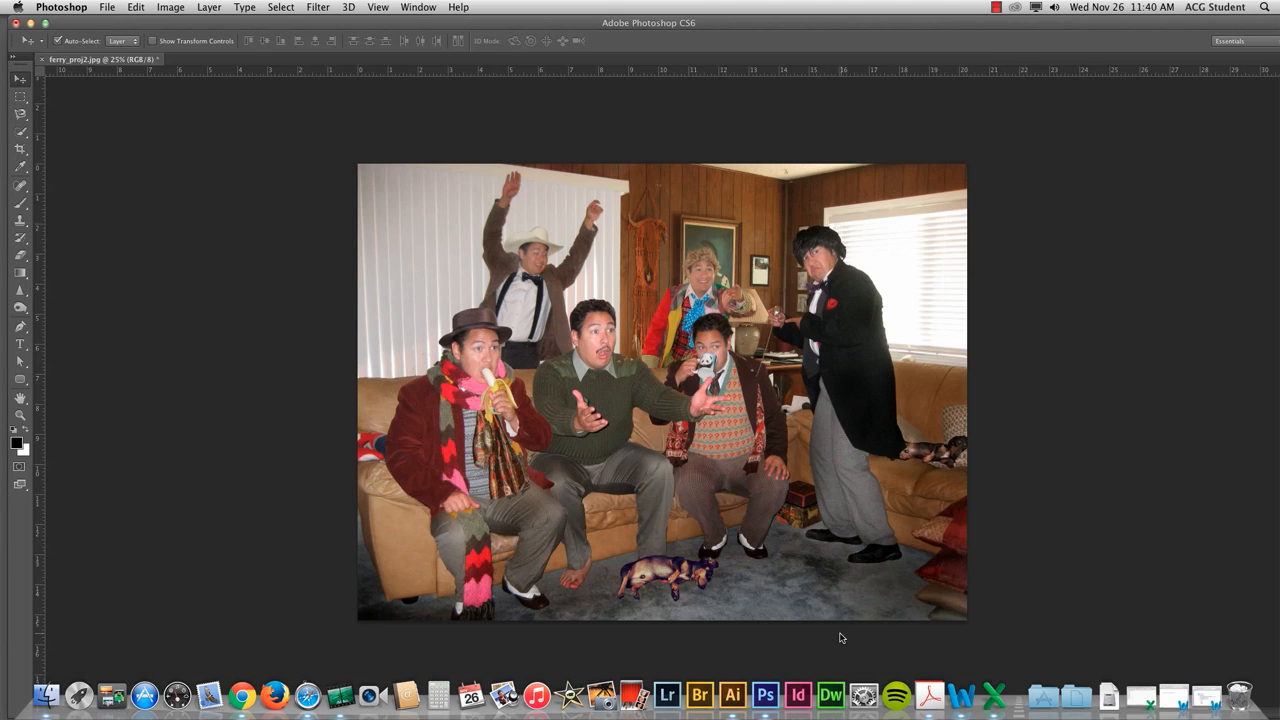
- Move the Photoshop window out of the way and compare ferry_proj2.jpg with ferry_proj2OPT.jpg in Finder
left_click_drag(406, 25, 403, 521)
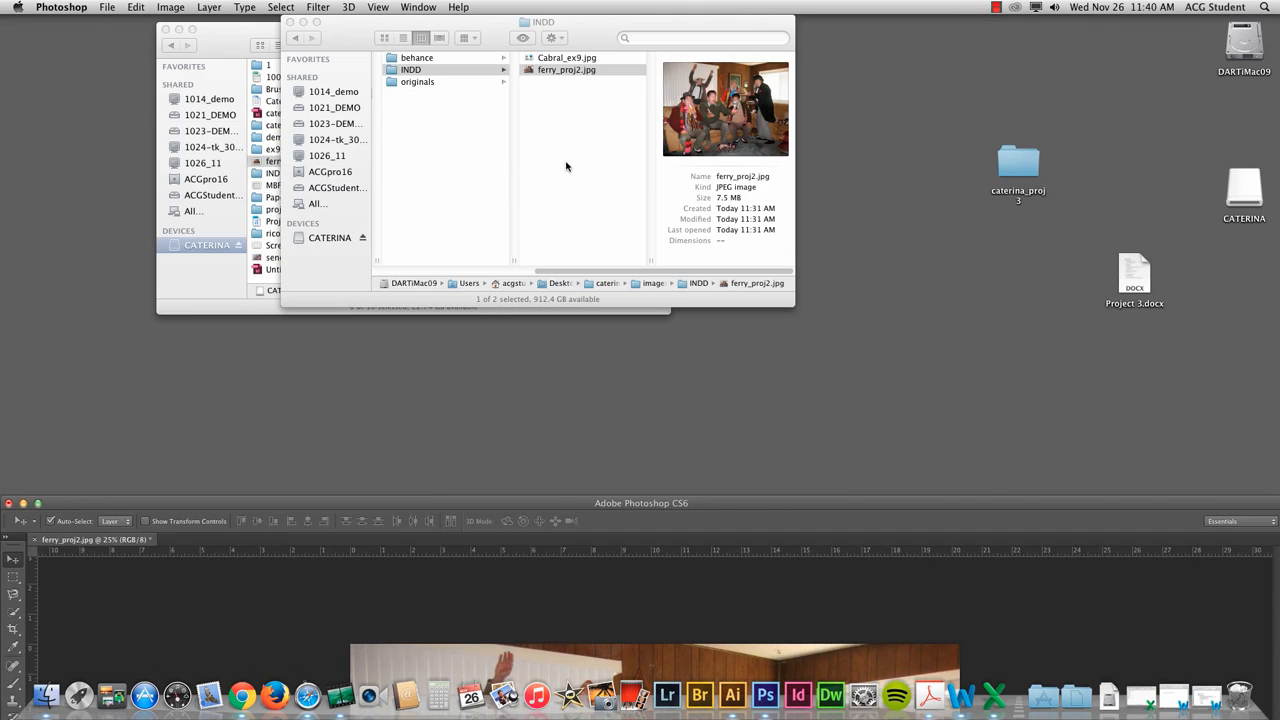
left_click(556, 72)
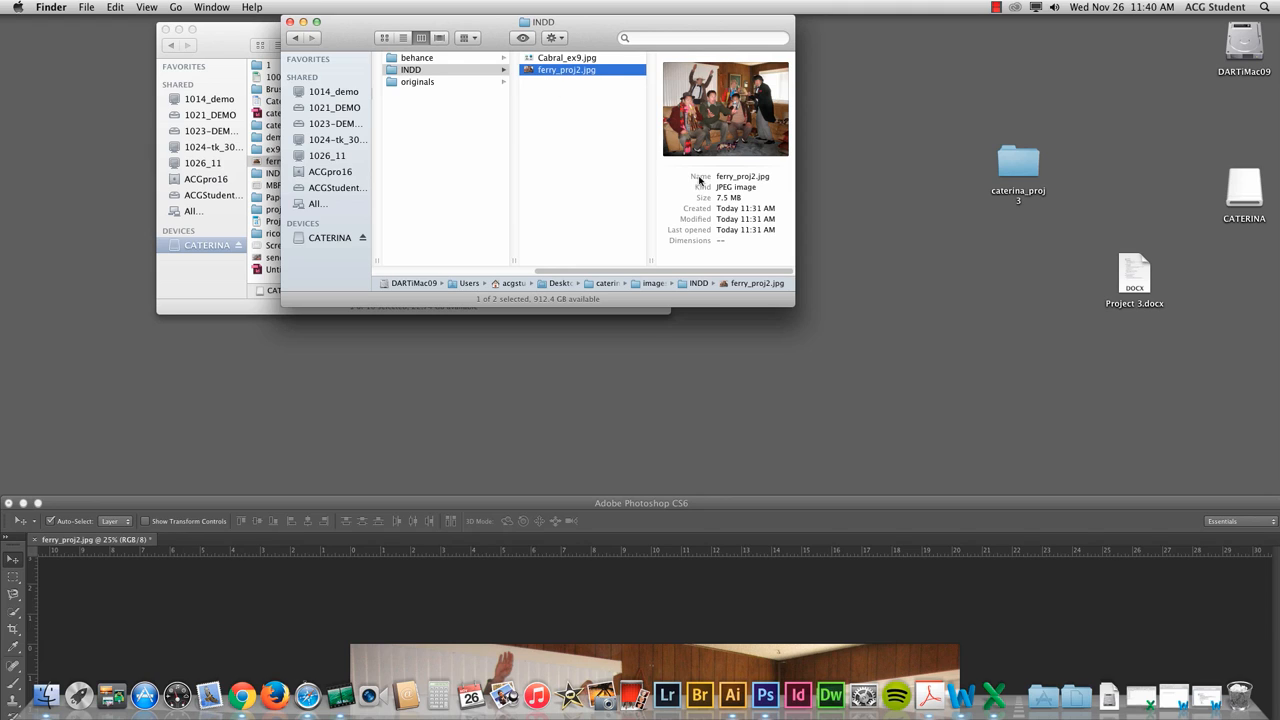
left_click(475, 58)
left_click(565, 58)
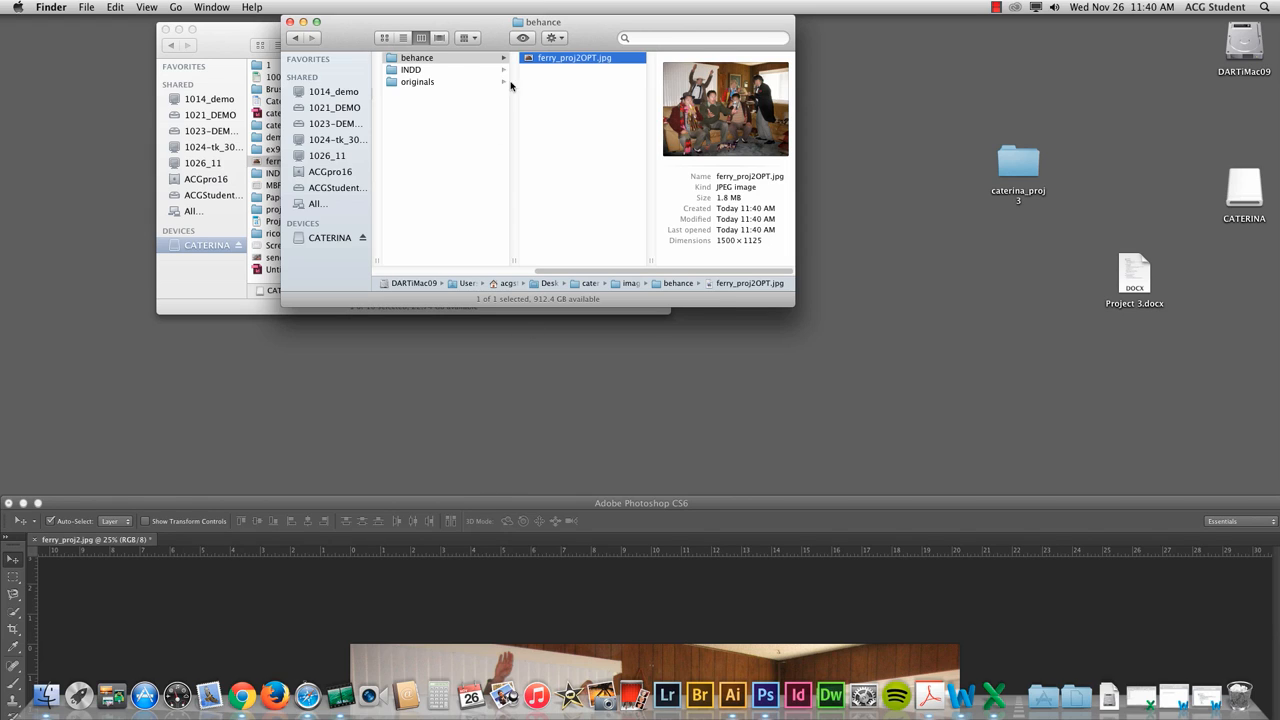
- Open Cabral_ex9.jpg from the INDD folder in Photoshop and enlarge its view
left_click(447, 72)
left_click_drag(566, 58, 766, 696)
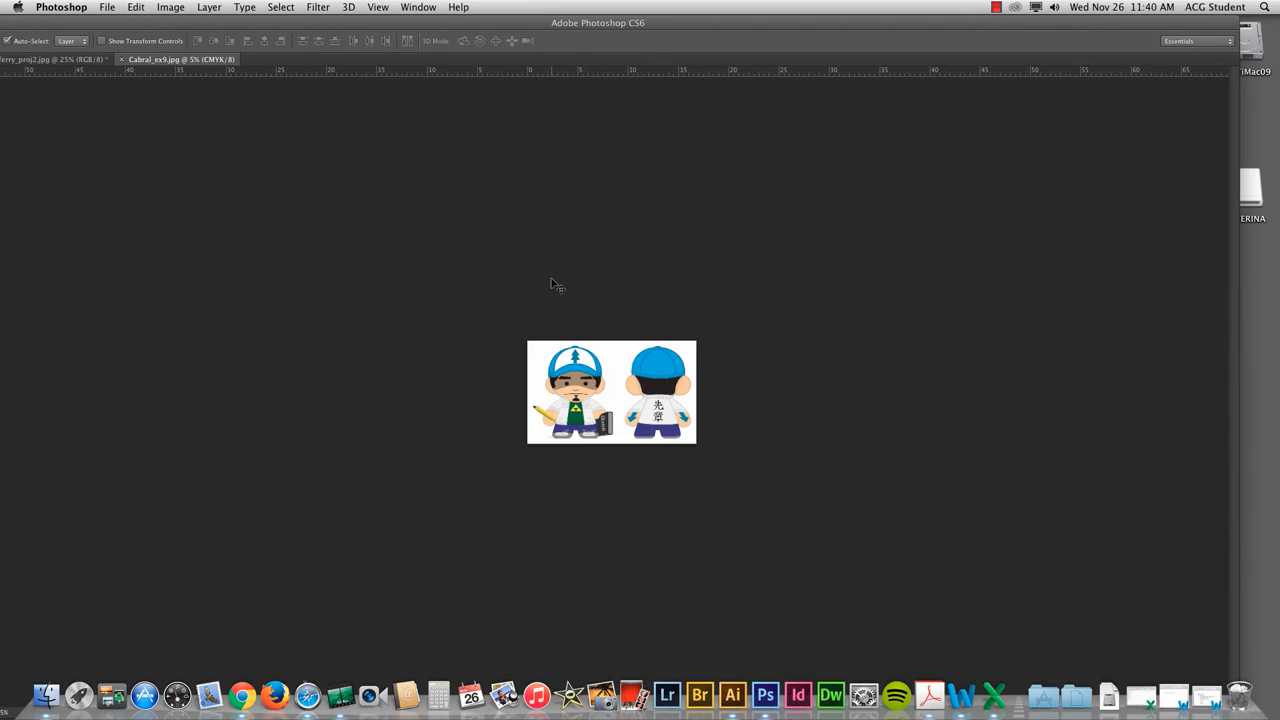
key("super+equal")
key("super+equal")
key("super+equal")
key("super+equal")
- Start a Save for Web export of Cabral_ex9.jpg and set its width to 1500 px
left_click(106, 7)
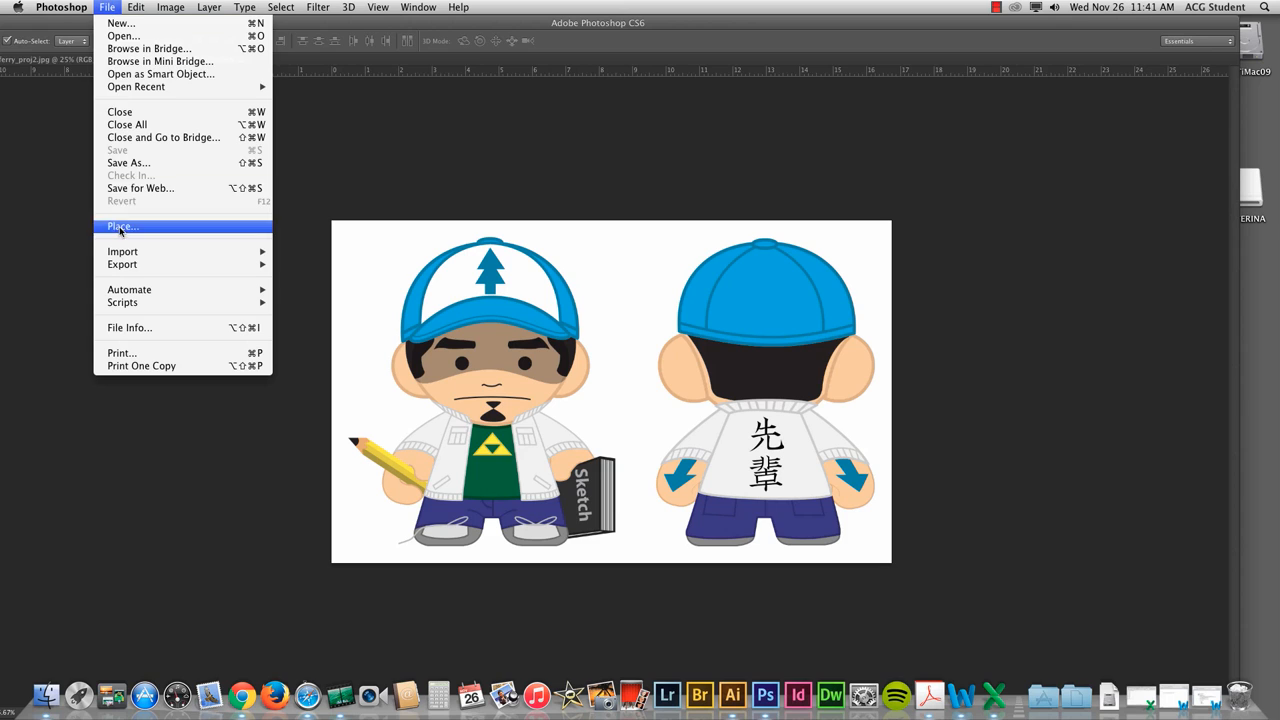
left_click(126, 189)
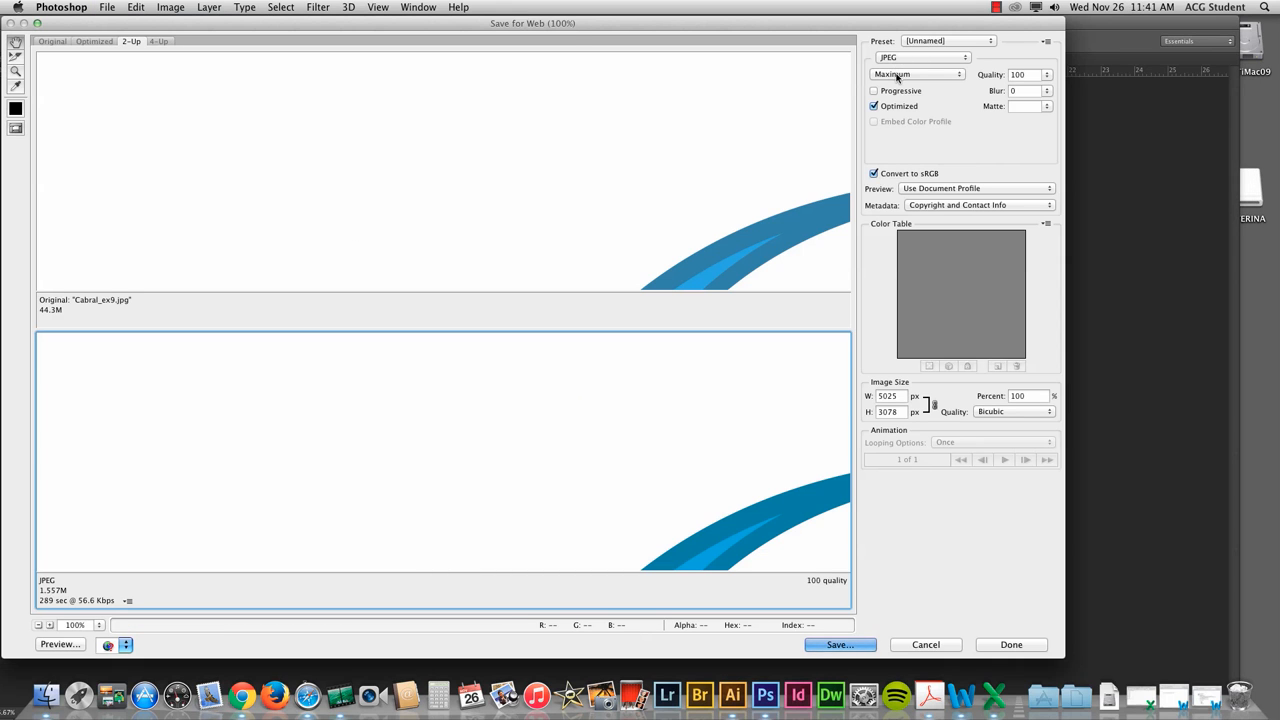
left_click(888, 396)
type("1500")
- Save the optimized artwork as Images Only under the name Cabral_ex9OPT.jpg in the behance folder
left_click(835, 644)
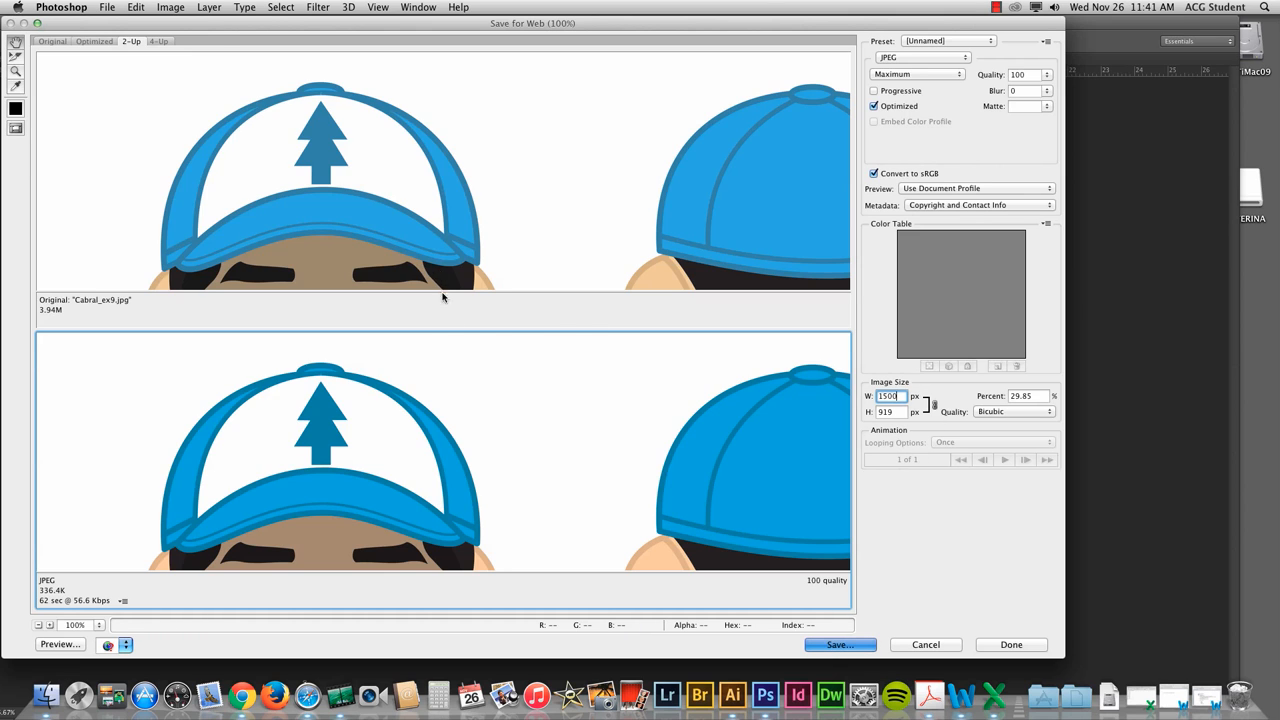
left_click(338, 361)
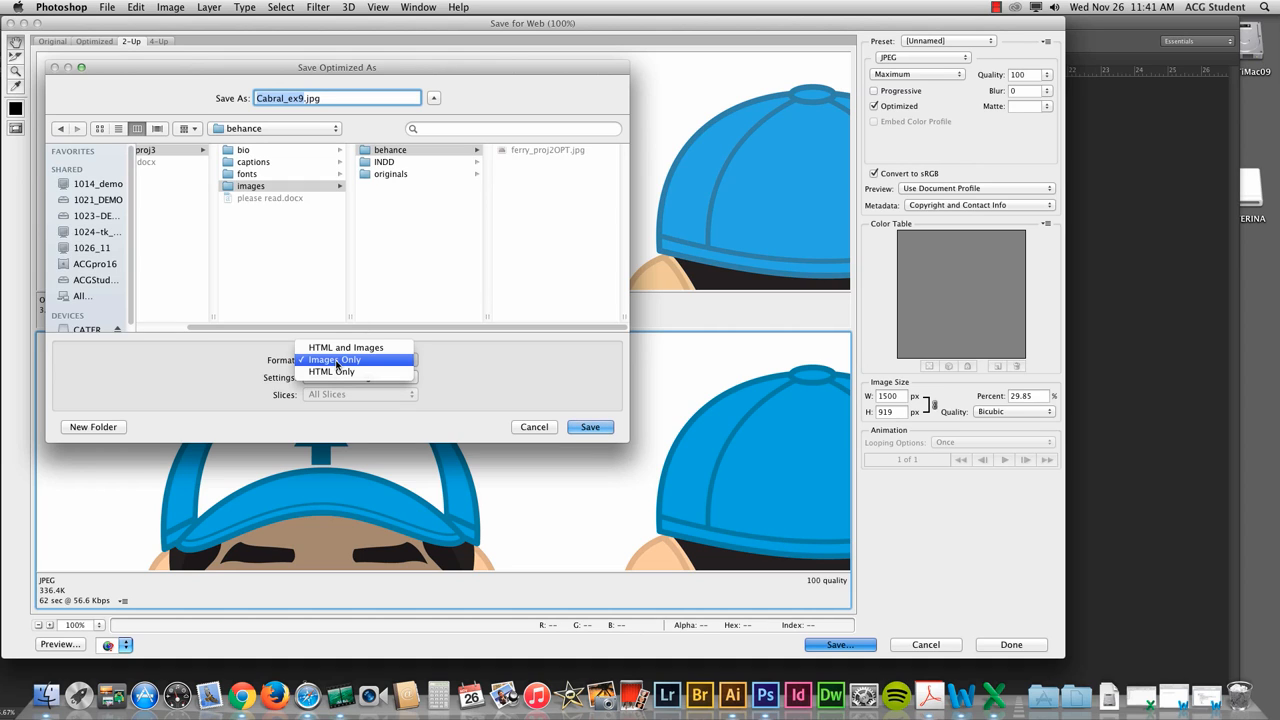
left_click(338, 362)
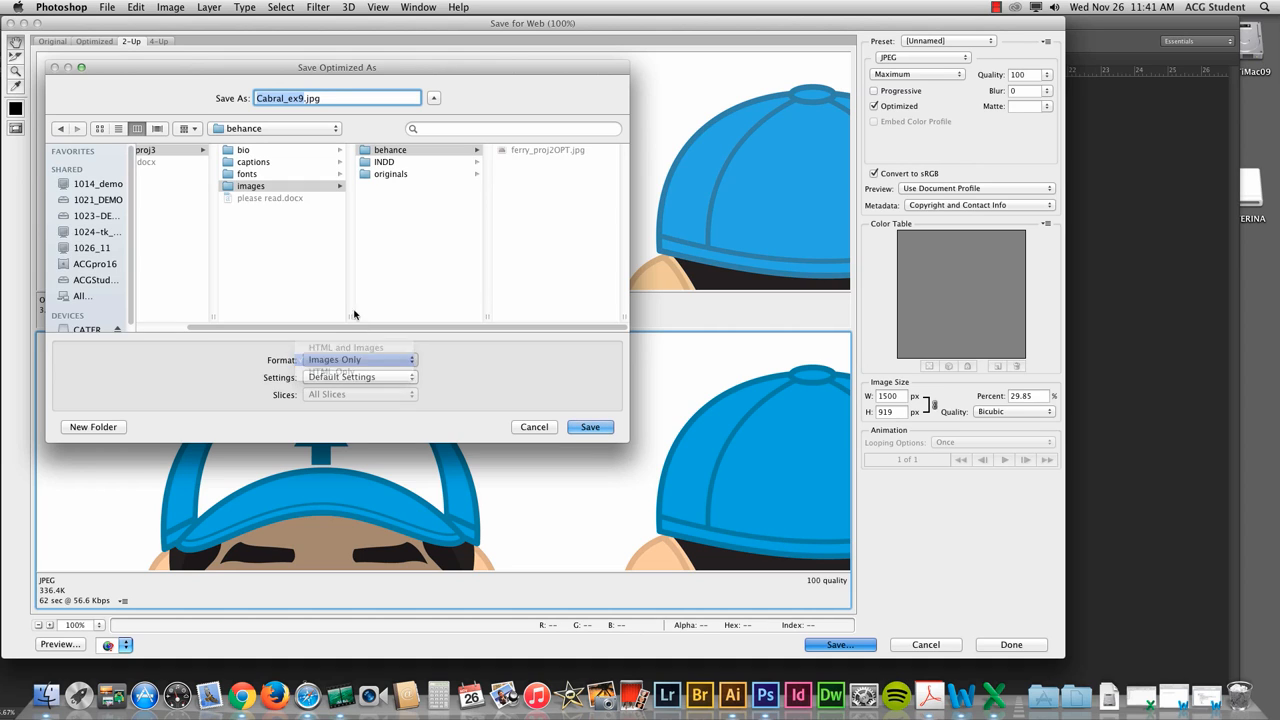
left_click(301, 98)
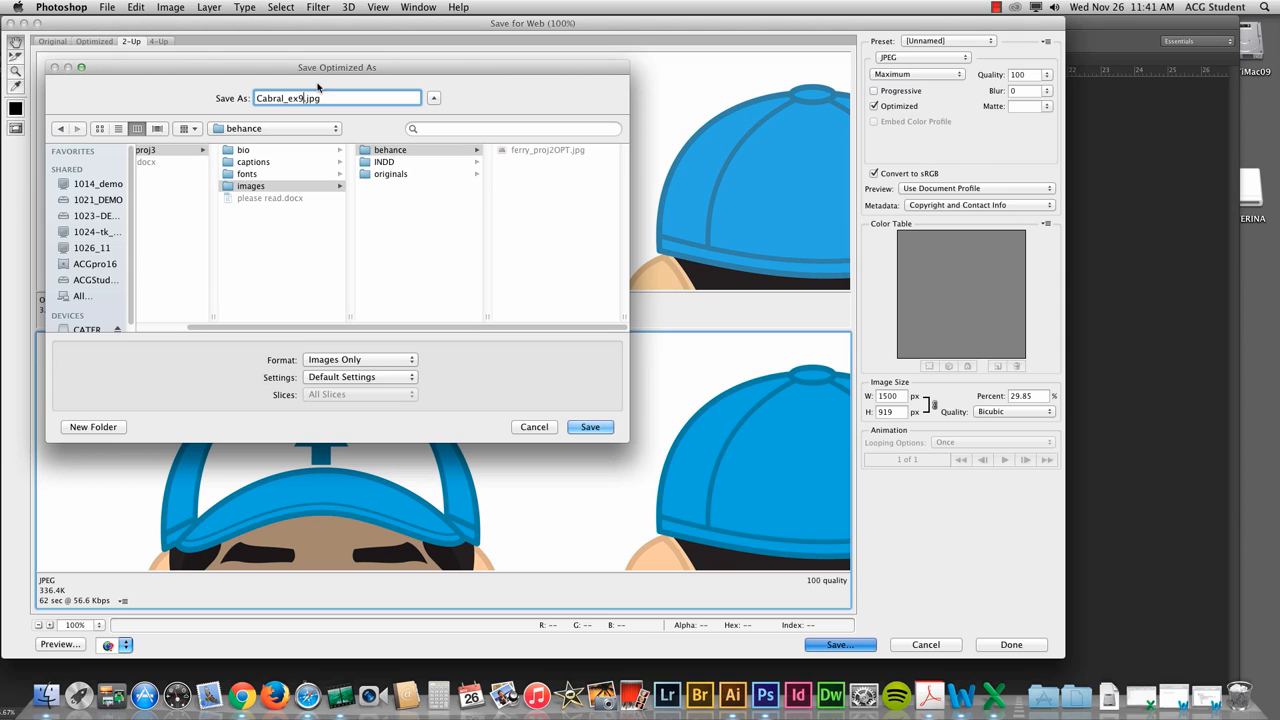
type("OPT")
left_click(588, 427)
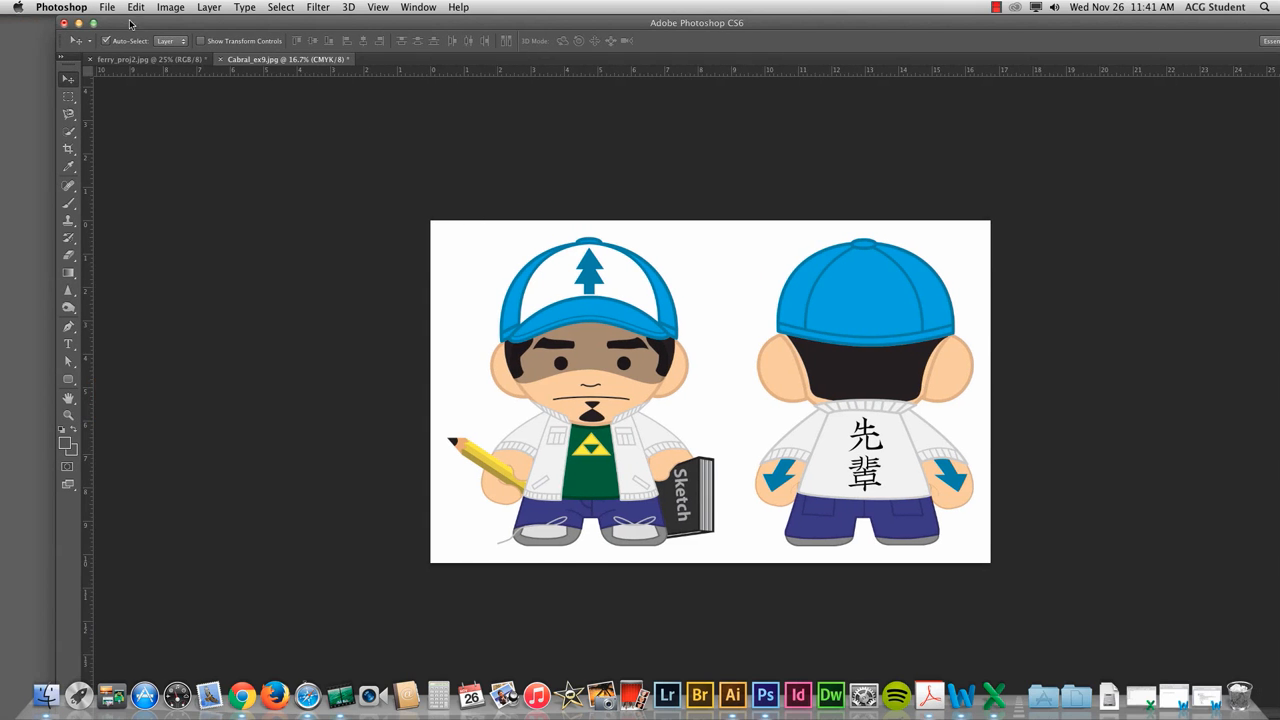
- Close Cabral_ex9.jpg and ferry_proj2.jpg in Photoshop without saving changes
left_click(64, 22)
left_click(610, 241)
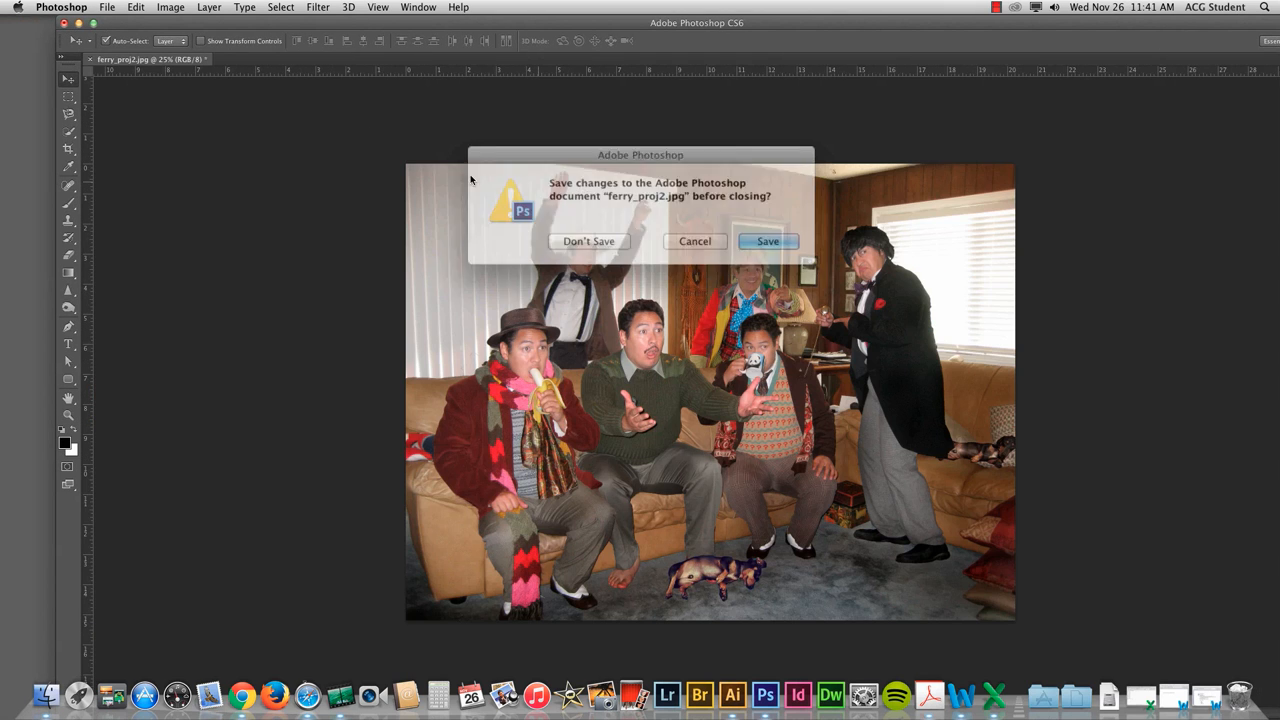
left_click(604, 240)
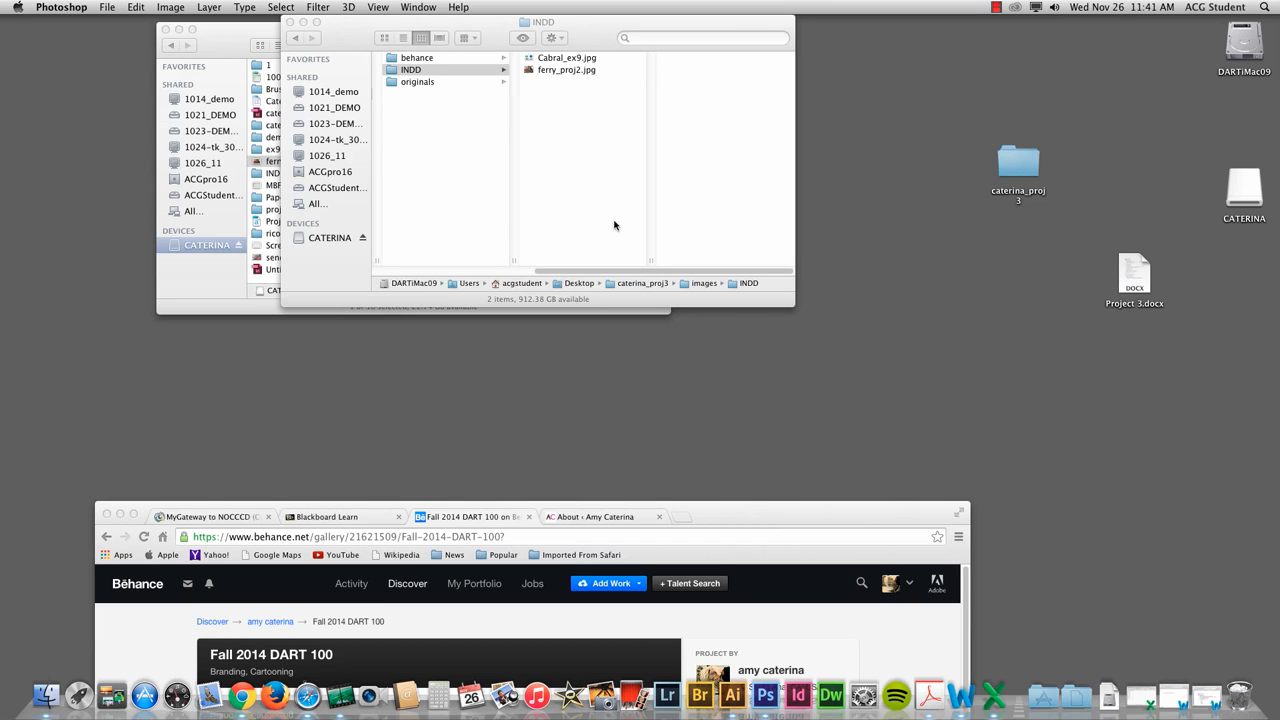
- Switch to Chrome and move its window up to show the published Fall 2014 DART 100 project page
left_click_drag(770, 513, 757, 46)
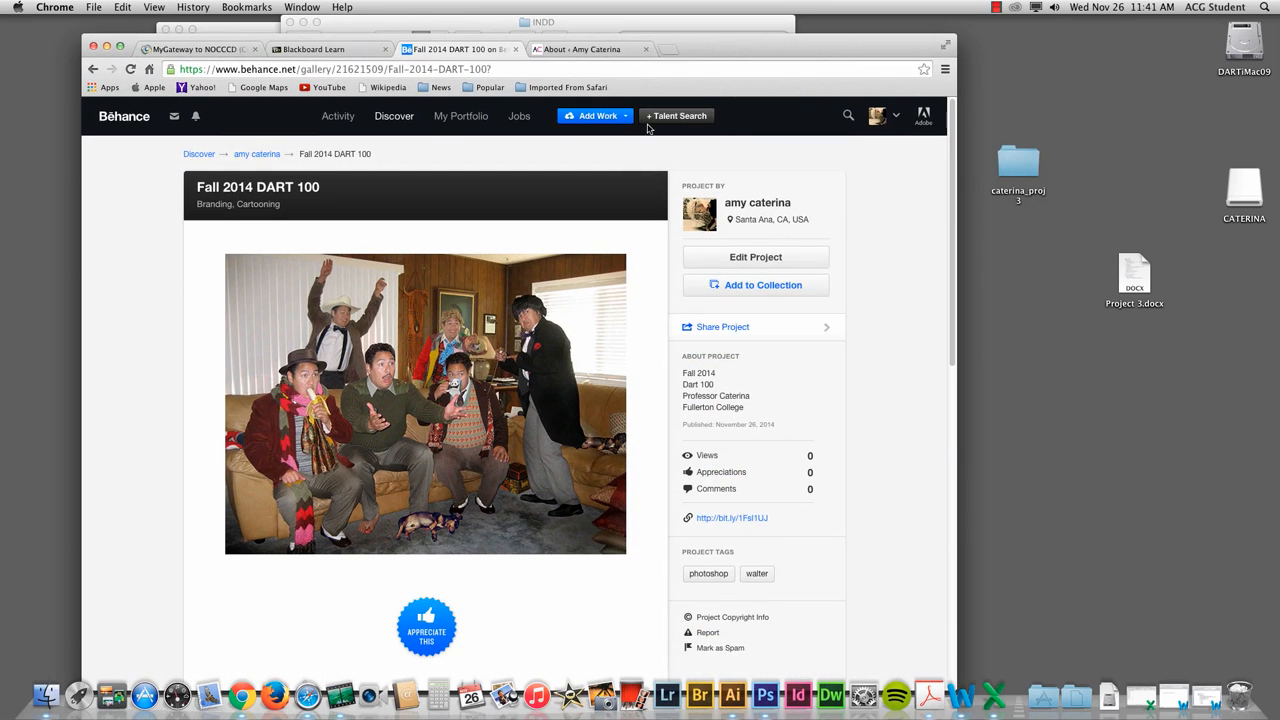
mouse_move(378, 120)
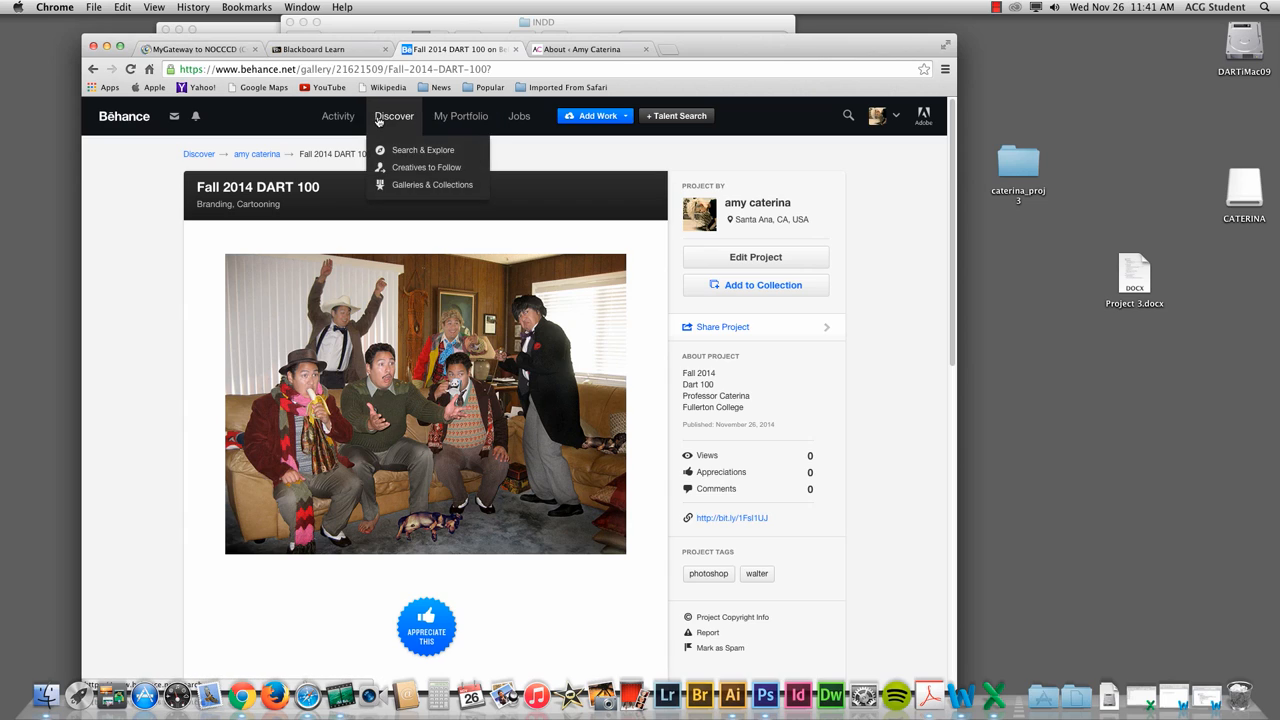